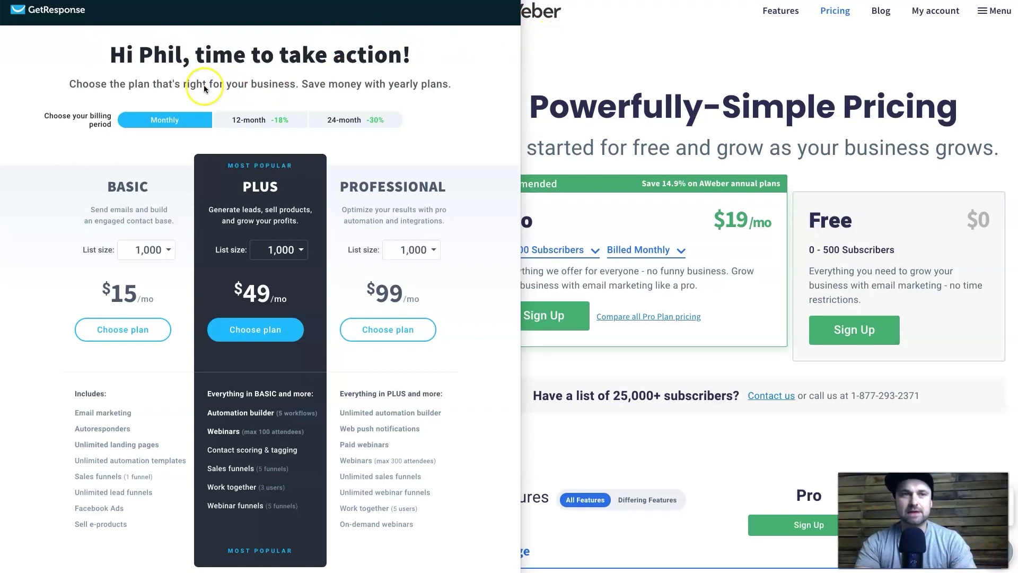
- Examine AWeber's full Pro versus Free feature comparison, from usage limits down to integrations and live support
{"action": "left_click", "coordinate": [620, 42]}
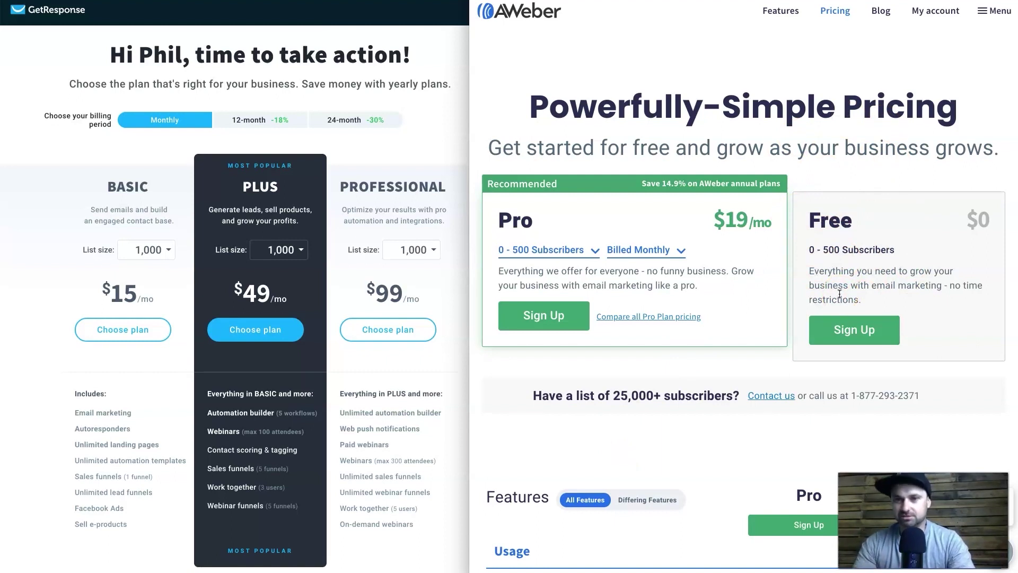
{"action": "left_click", "coordinate": [888, 234]}
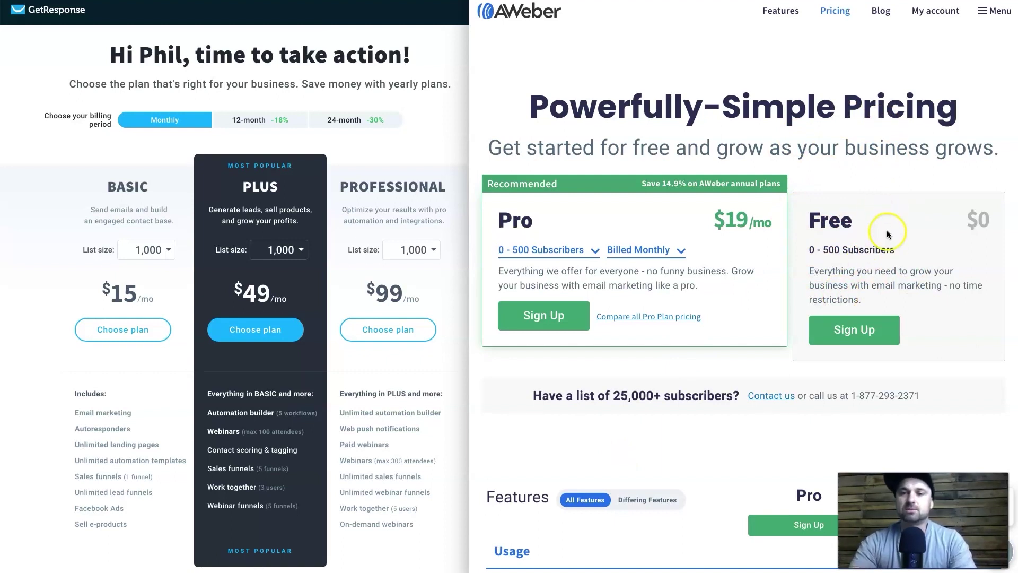
{"action": "scroll", "coordinate": [889, 234], "scroll_direction": "down", "scroll_amount": 5}
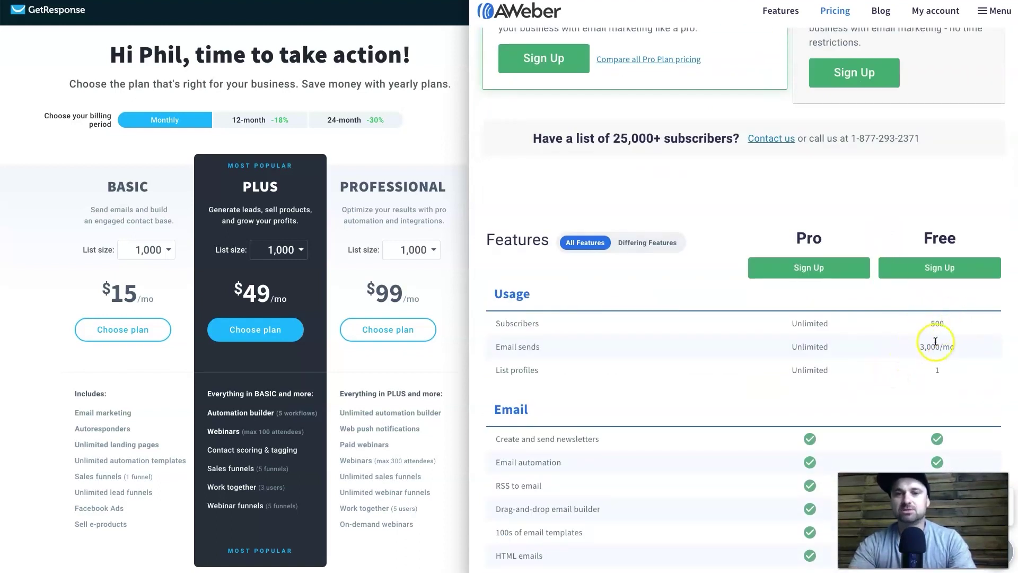
{"action": "scroll", "coordinate": [961, 341], "scroll_direction": "down", "scroll_amount": 1}
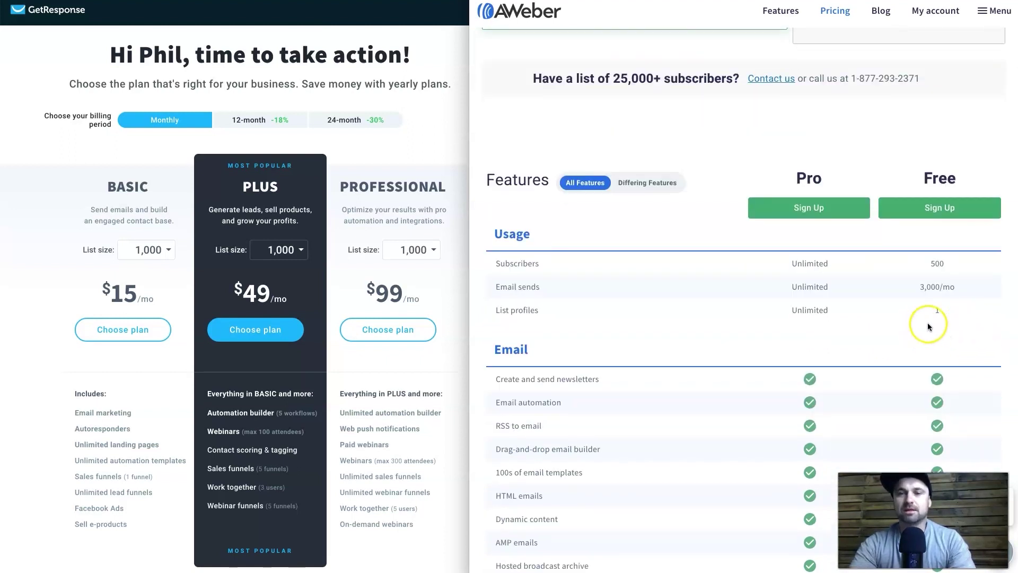
{"action": "scroll", "coordinate": [936, 314], "scroll_direction": "down", "scroll_amount": 6}
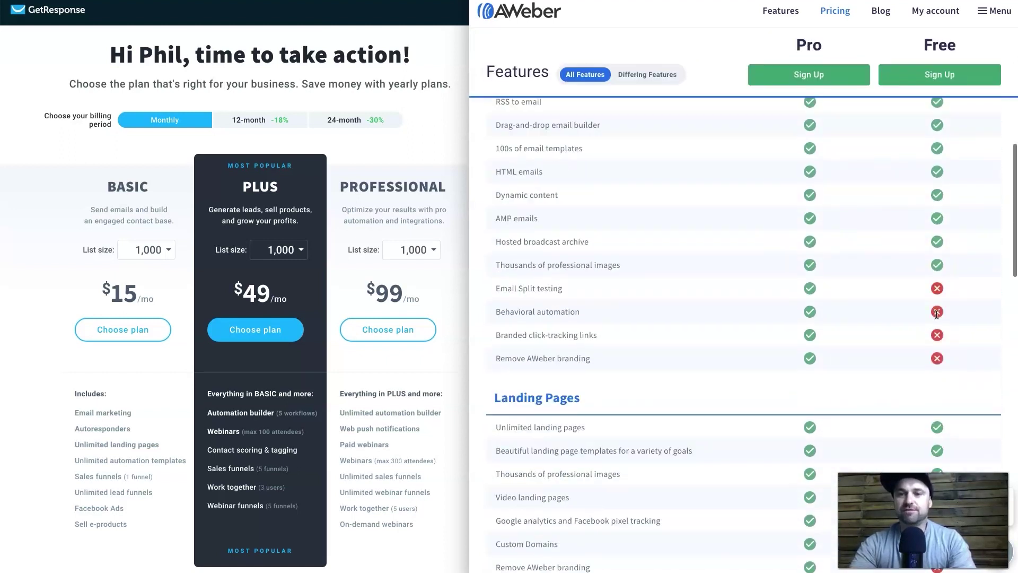
{"action": "scroll", "coordinate": [919, 371], "scroll_direction": "down", "scroll_amount": 13}
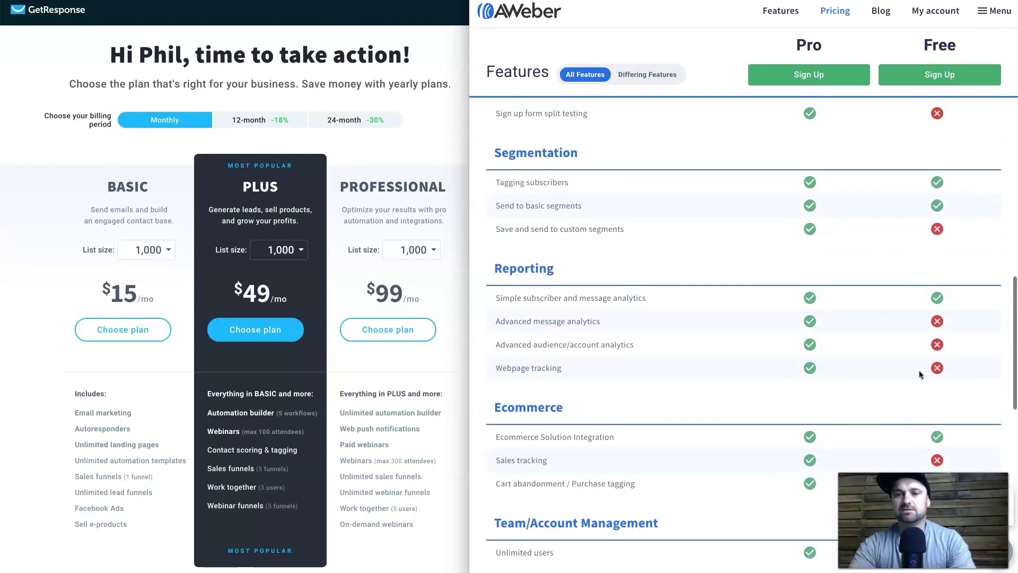
{"action": "scroll", "coordinate": [920, 375], "scroll_direction": "down", "scroll_amount": 8}
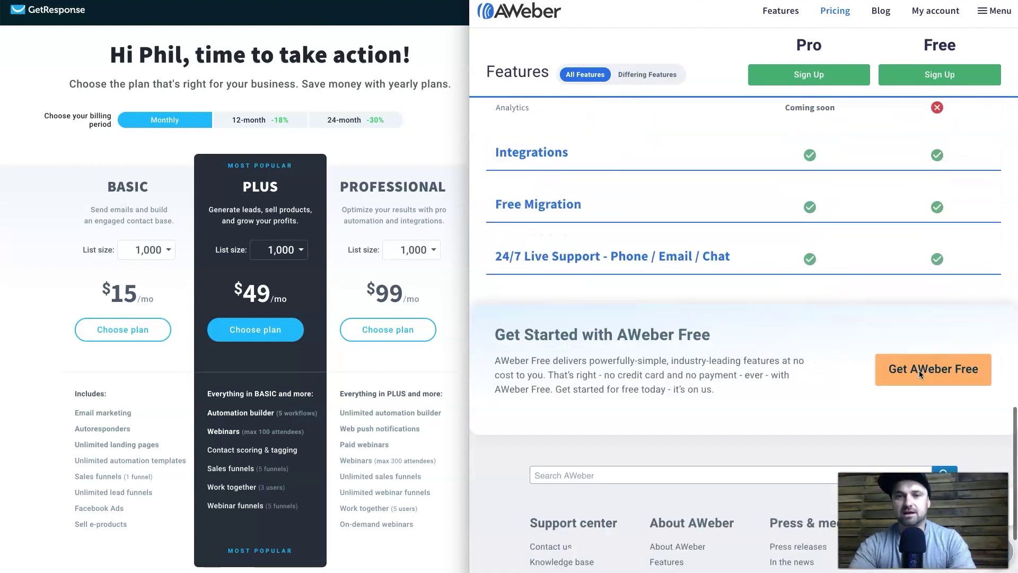
{"action": "scroll", "coordinate": [920, 374], "scroll_direction": "up", "scroll_amount": 3}
{"action": "scroll", "coordinate": [920, 374], "scroll_direction": "up", "scroll_amount": 20}
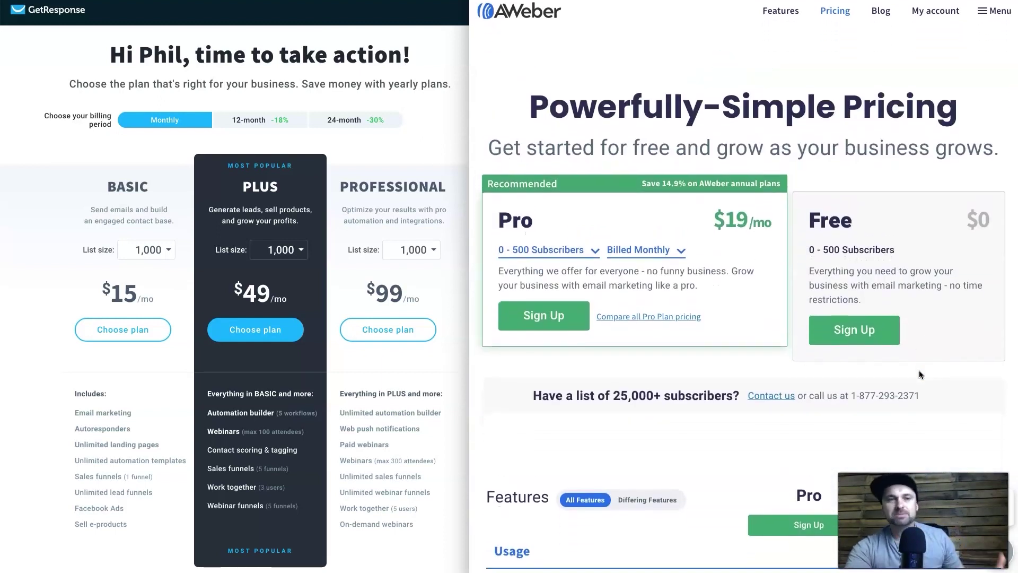
- Review the AWeber Free plan's usage limits and email features against the Pro plan
{"action": "left_click", "coordinate": [944, 378]}
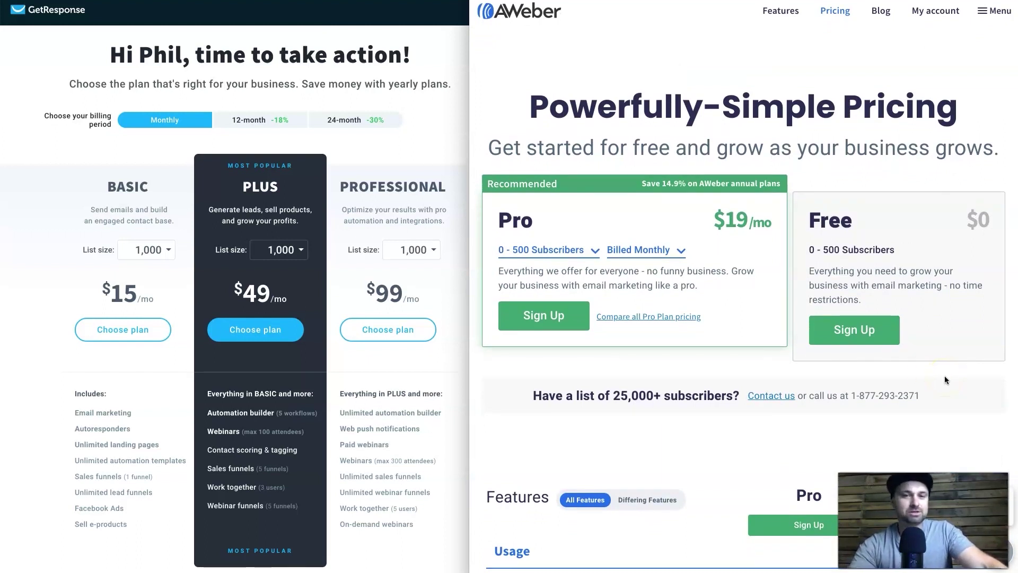
{"action": "left_click", "coordinate": [801, 370]}
{"action": "left_click", "coordinate": [882, 339]}
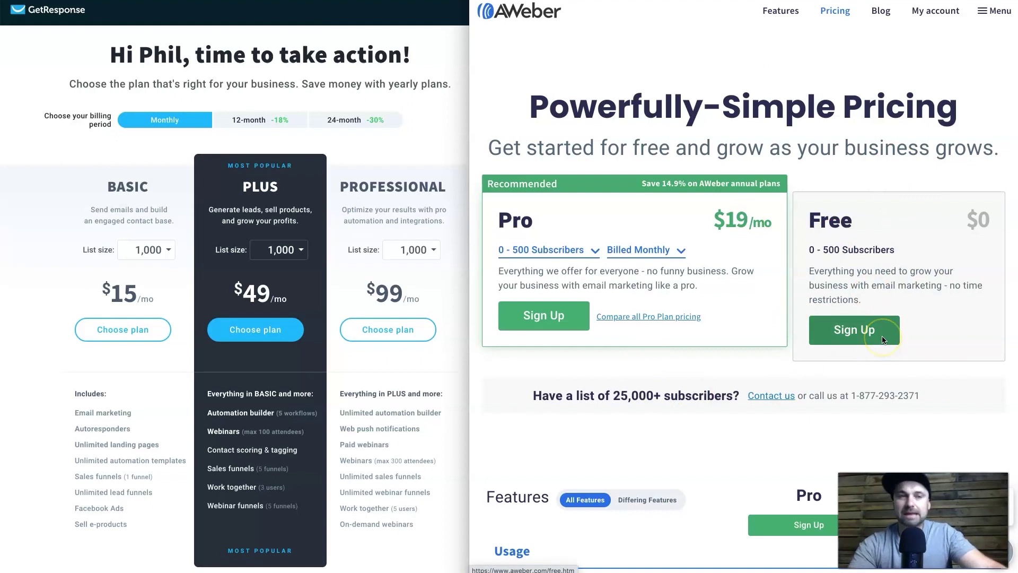
{"action": "scroll", "coordinate": [882, 339], "scroll_direction": "down", "scroll_amount": 10}
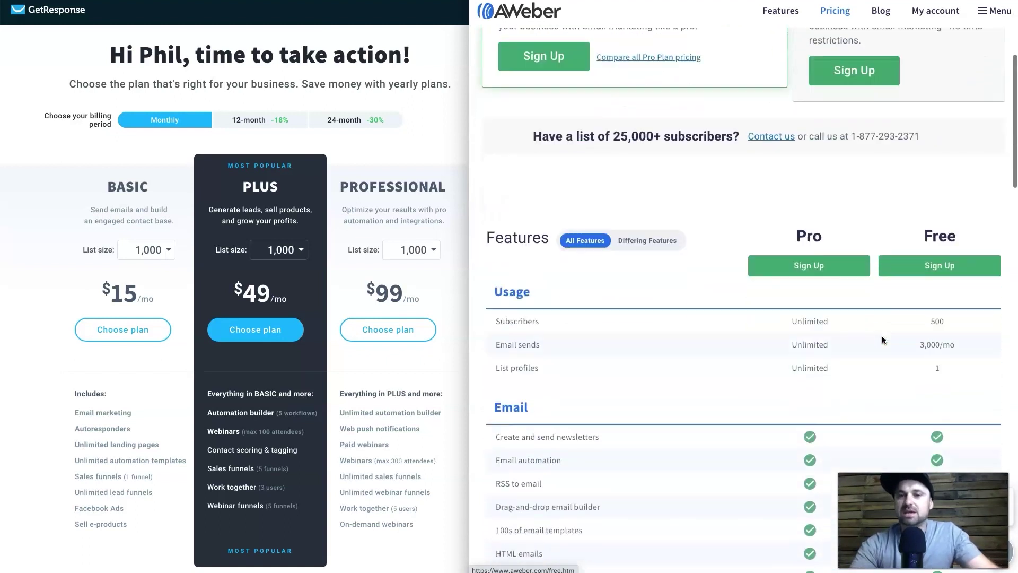
{"action": "scroll", "coordinate": [882, 340], "scroll_direction": "down", "scroll_amount": 2}
{"action": "left_click", "coordinate": [532, 411]}
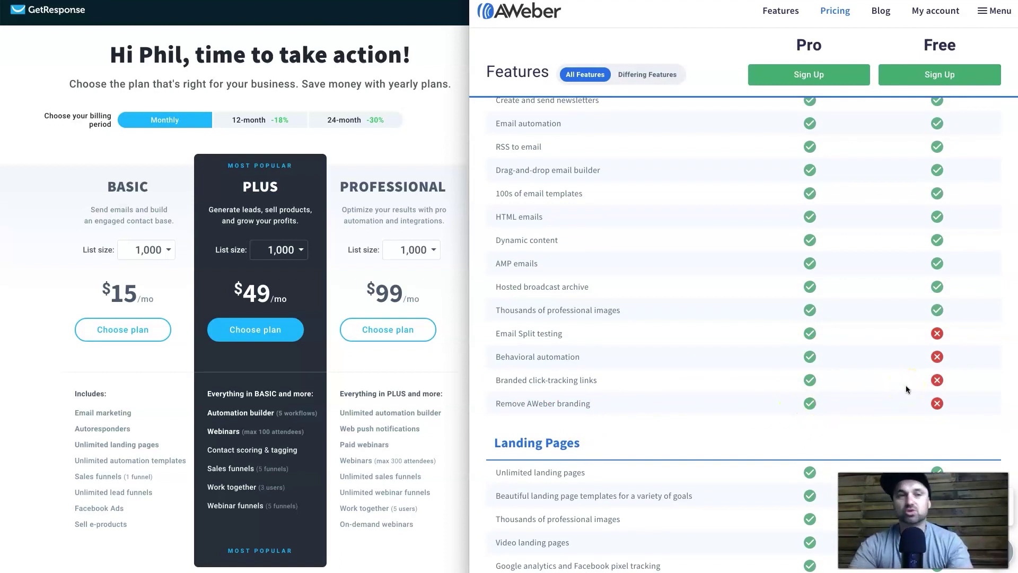
{"action": "scroll", "coordinate": [893, 289], "scroll_direction": "up", "scroll_amount": 10}
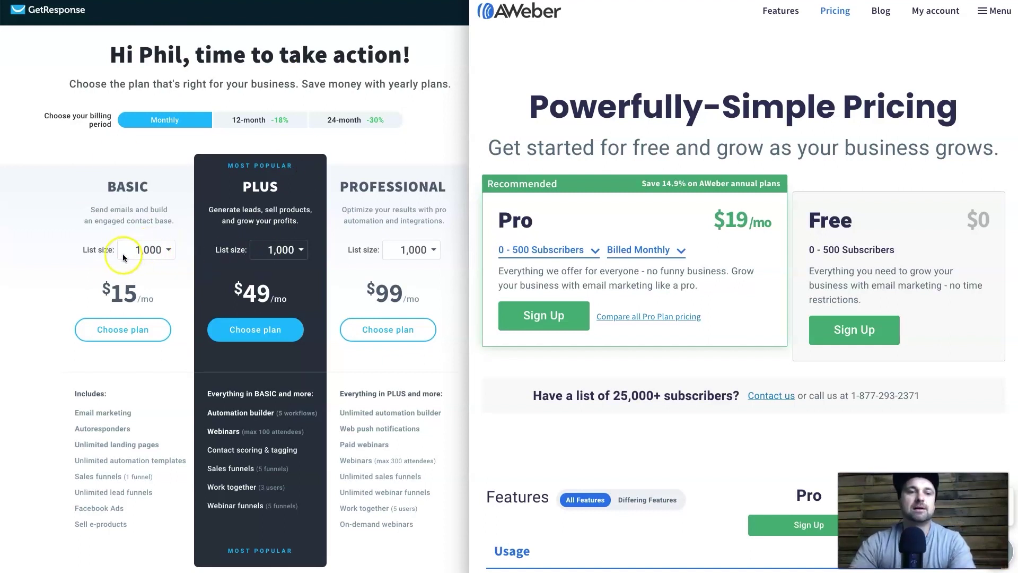
- Compare the list size options of GetResponse's Basic plan with the subscriber tiers of AWeber's Pro plan
{"action": "left_click", "coordinate": [149, 249]}
{"action": "left_click", "coordinate": [170, 256]}
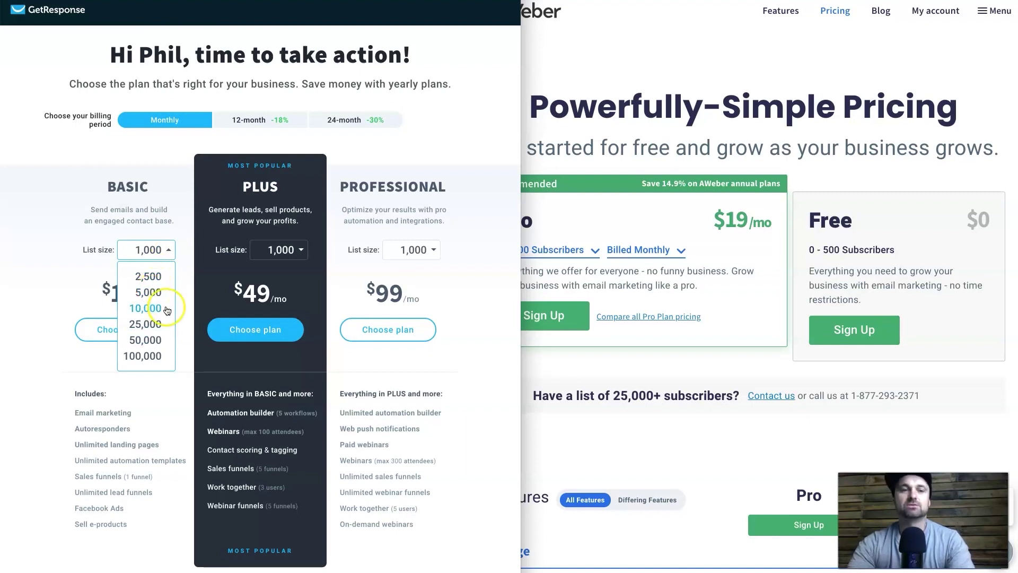
{"action": "left_click", "coordinate": [153, 258]}
{"action": "left_click", "coordinate": [614, 204]}
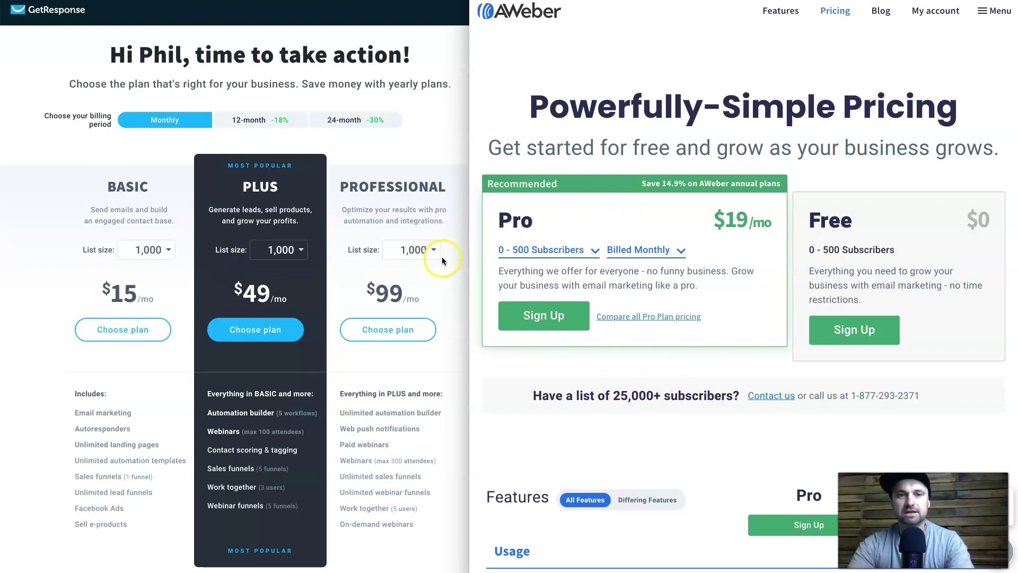
{"action": "left_click", "coordinate": [159, 250]}
{"action": "left_click", "coordinate": [588, 251]}
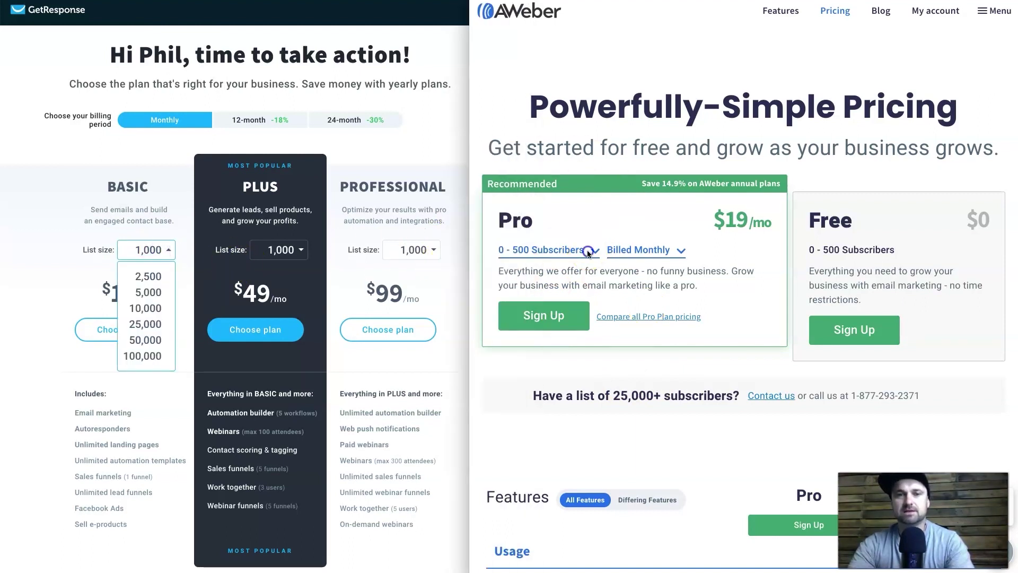
{"action": "left_click", "coordinate": [588, 253]}
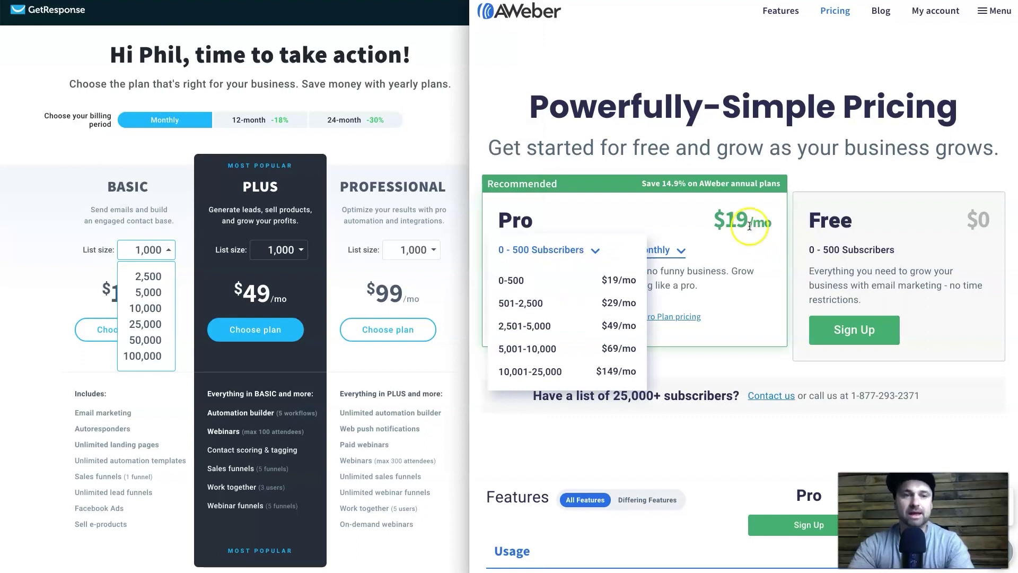
{"action": "left_click", "coordinate": [100, 218]}
{"action": "left_click", "coordinate": [123, 191]}
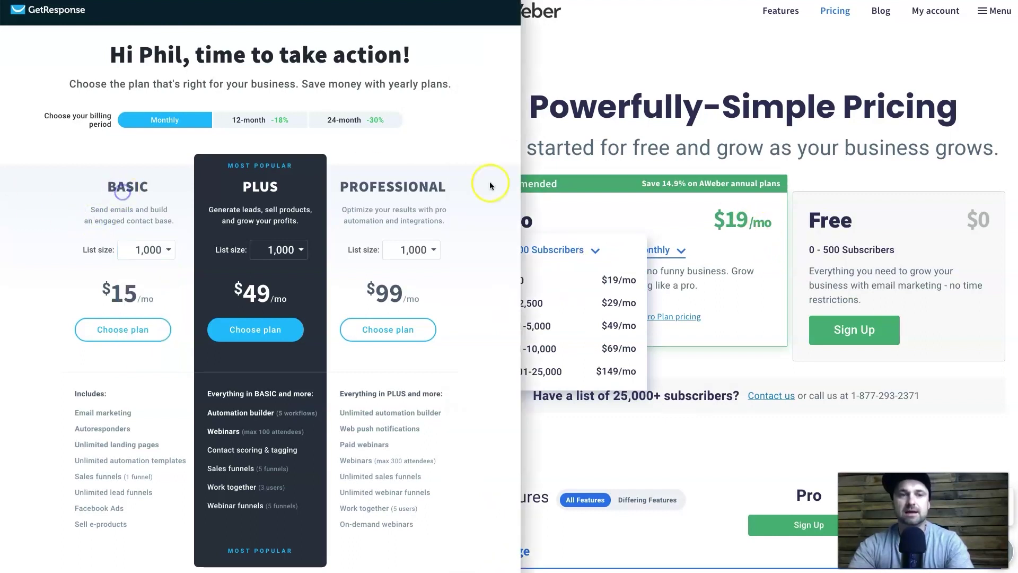
{"action": "left_click", "coordinate": [727, 226]}
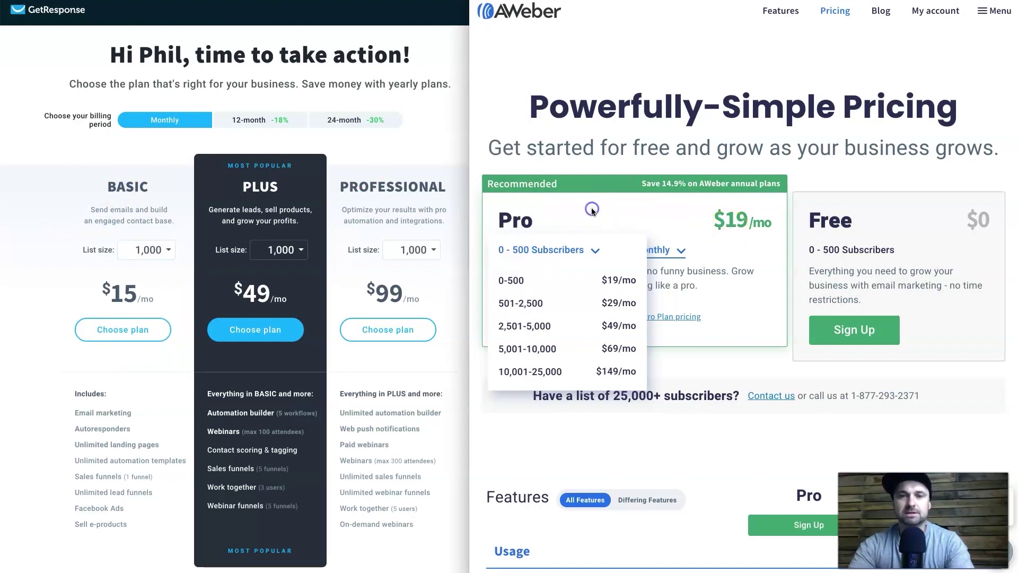
- Compare discounted prices with AWeber Pro set to Billed Annually and GetResponse set to 12-month, then 24-month billing
{"action": "left_click", "coordinate": [661, 253]}
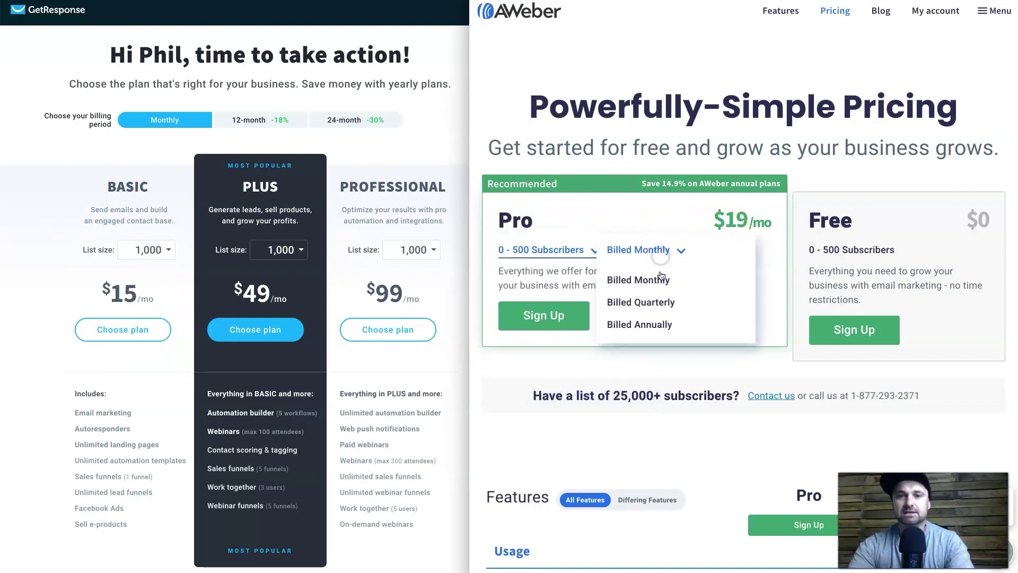
{"action": "left_click", "coordinate": [657, 323]}
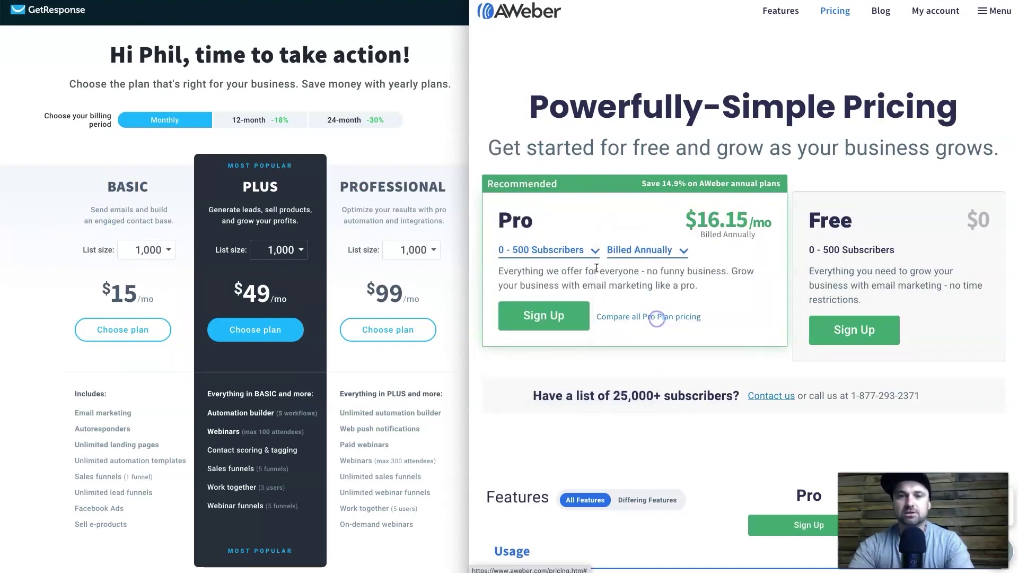
{"action": "left_click", "coordinate": [264, 122]}
{"action": "left_click", "coordinate": [264, 121]}
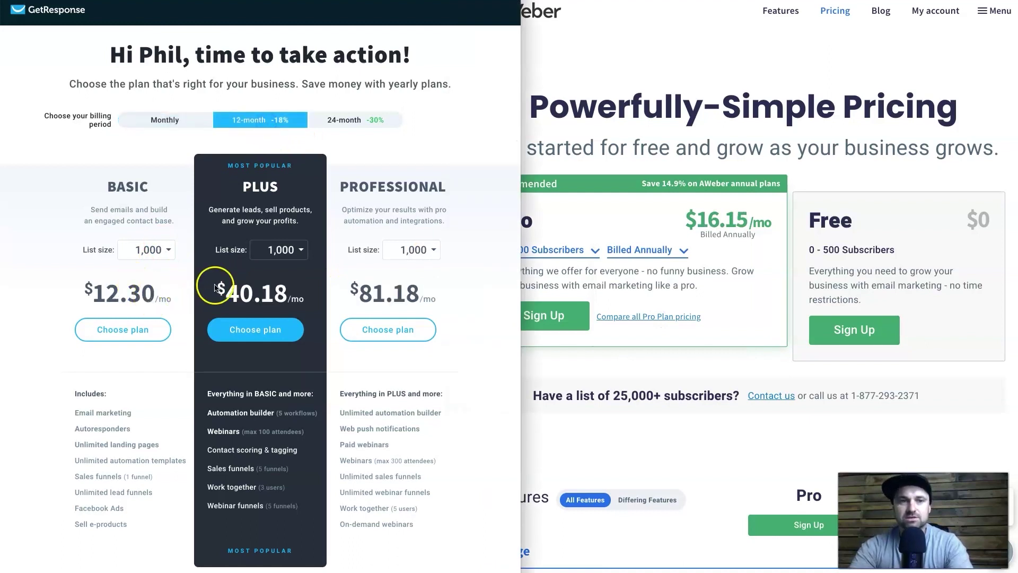
{"action": "left_click", "coordinate": [787, 231]}
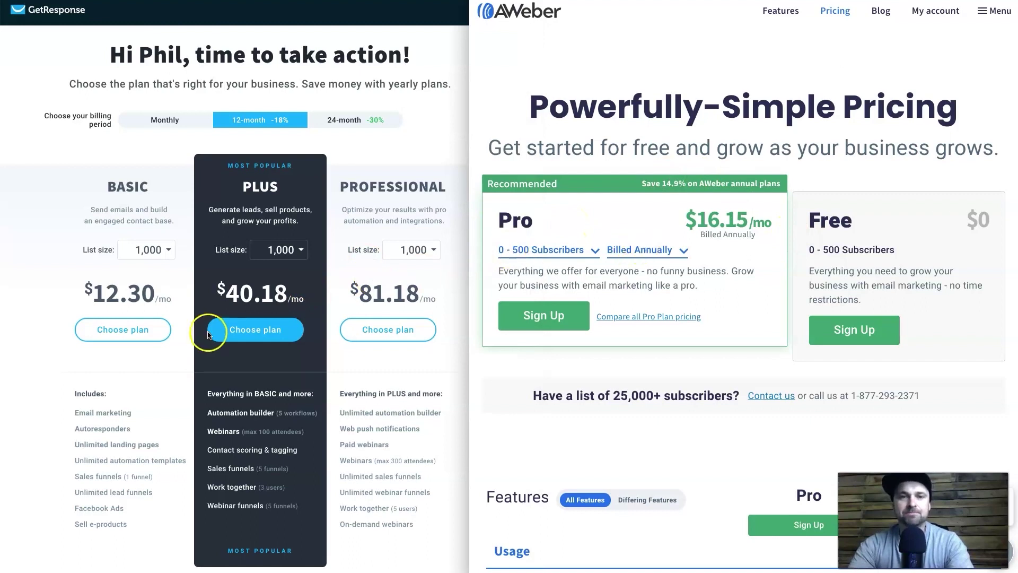
{"action": "left_click", "coordinate": [335, 123]}
{"action": "left_click", "coordinate": [336, 123]}
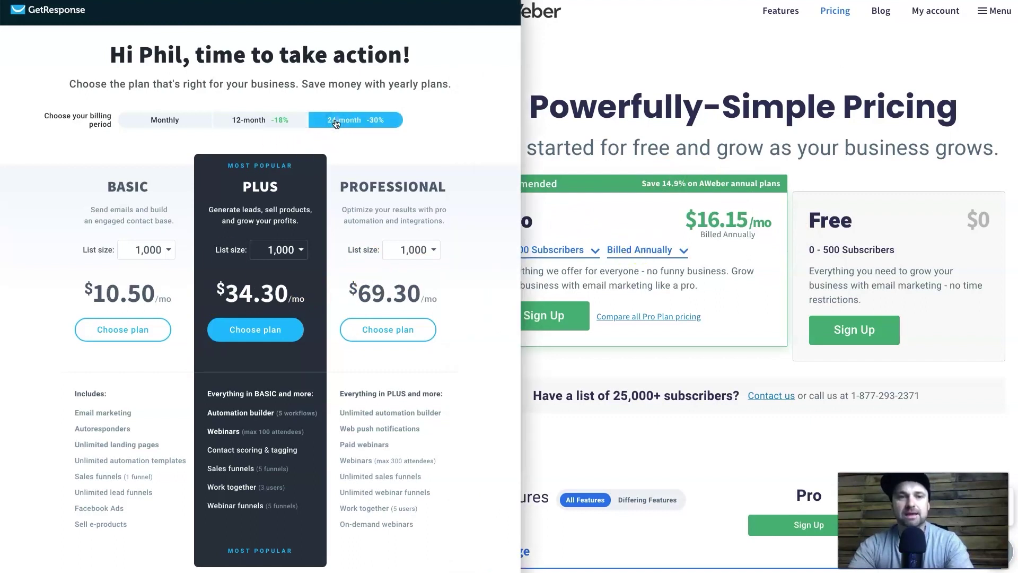
- Set the GetResponse plans to Monthly billing with a list size of 2,500
{"action": "left_click", "coordinate": [164, 120]}
{"action": "left_click", "coordinate": [154, 250]}
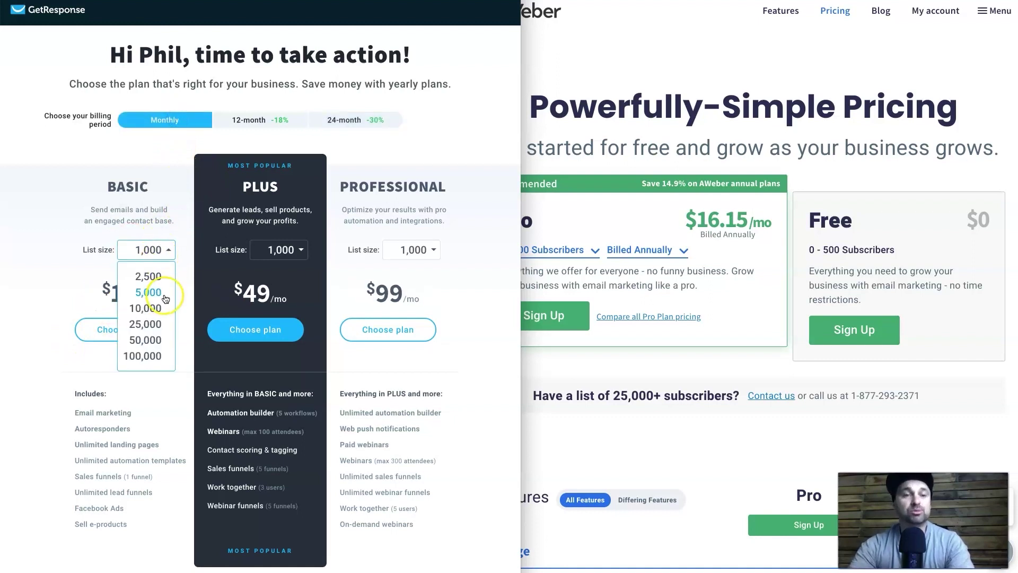
{"action": "left_click", "coordinate": [154, 277]}
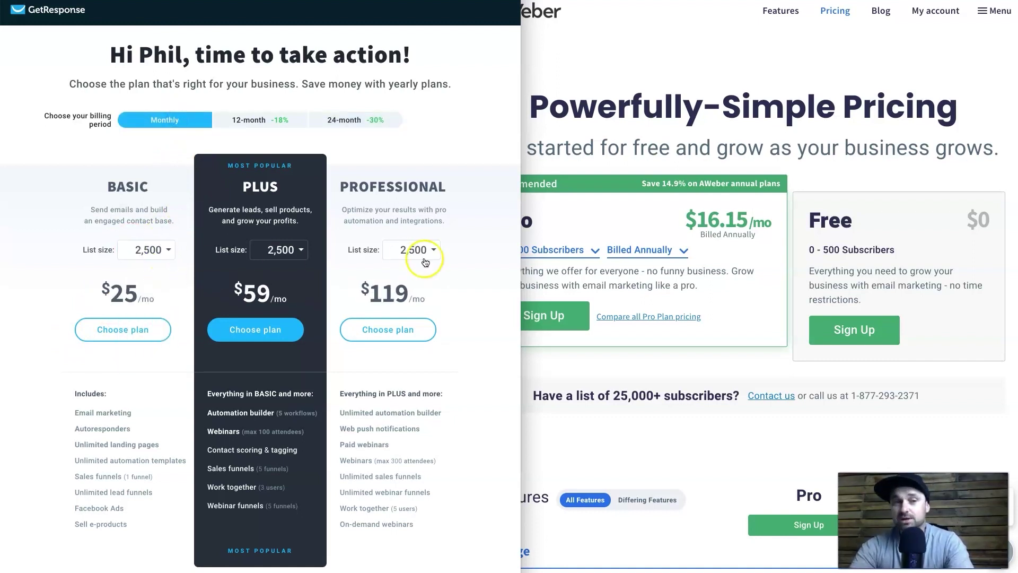
- Set AWeber's Pro plan to 501-2,500 subscribers, Billed Monthly
{"action": "left_click", "coordinate": [583, 201]}
{"action": "left_click", "coordinate": [571, 249]}
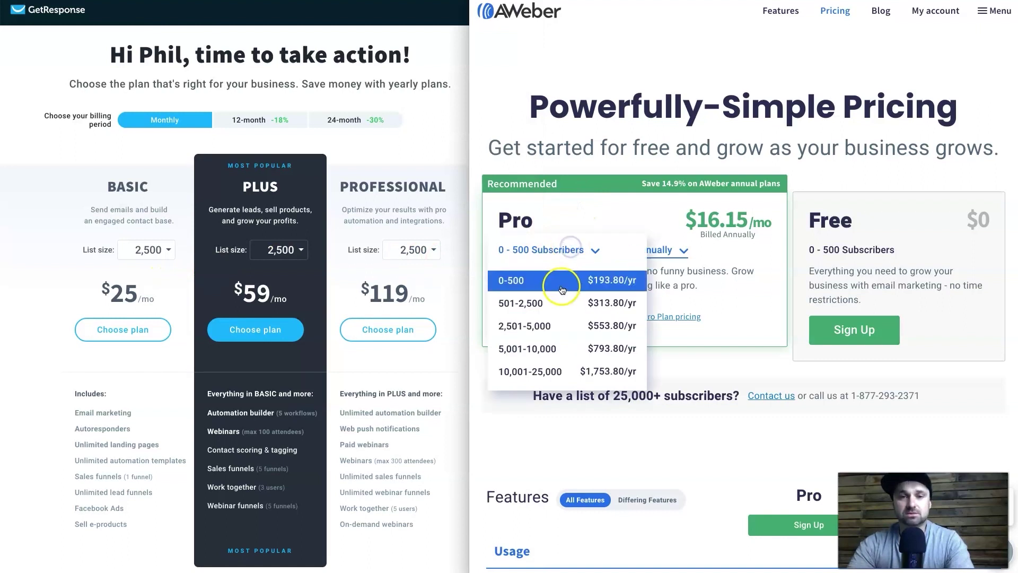
{"action": "left_click", "coordinate": [554, 302]}
{"action": "left_click", "coordinate": [647, 249]}
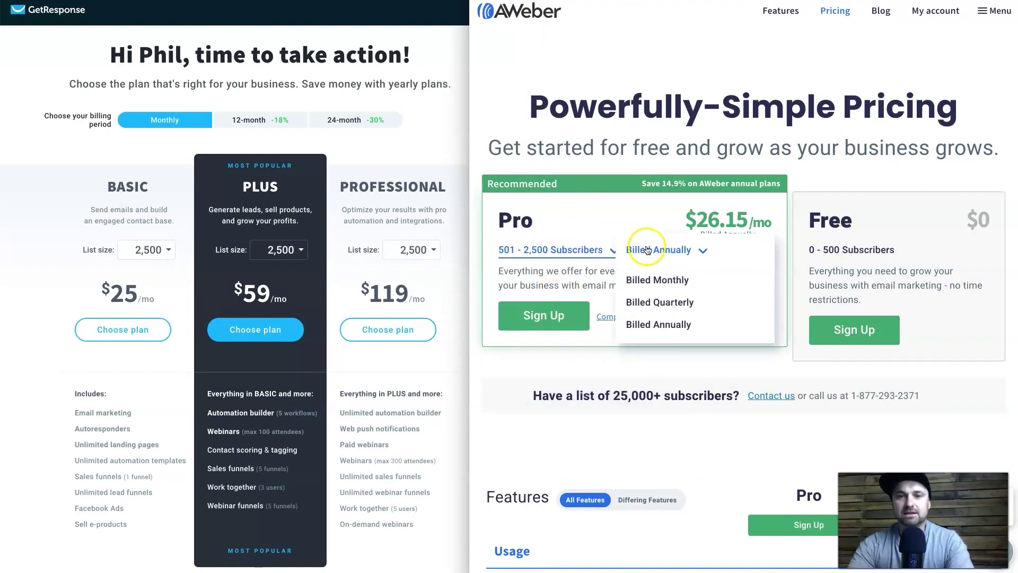
{"action": "left_click", "coordinate": [657, 279]}
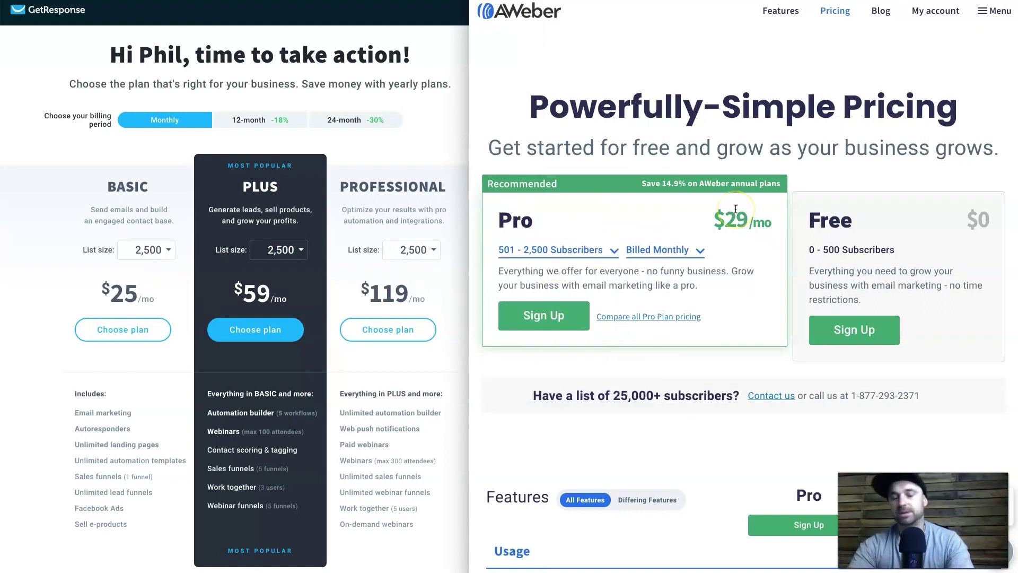
{"action": "left_click", "coordinate": [697, 221]}
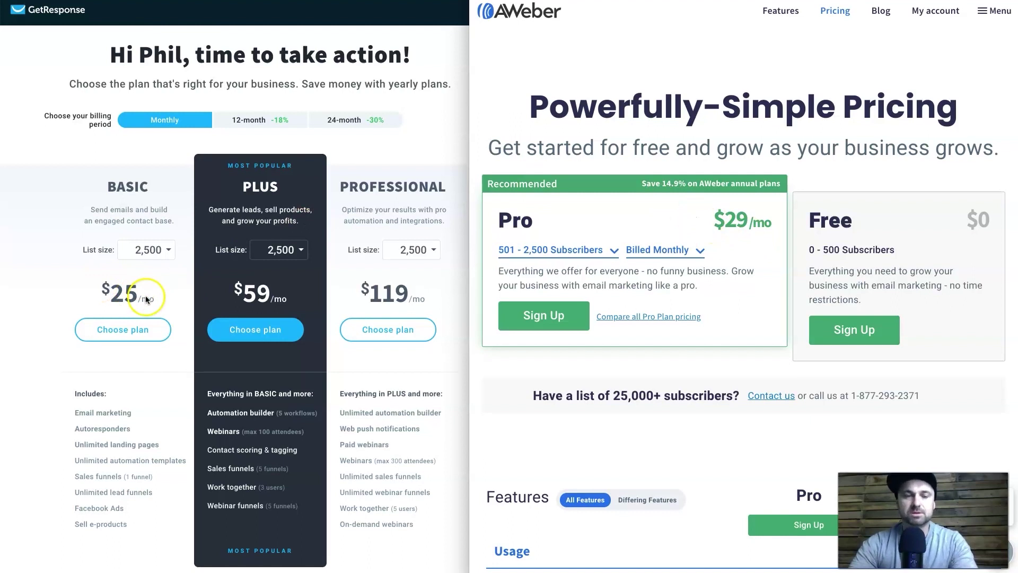
- Examine which features AWeber's Pro plan includes, from usage and email down to web push notifications and support
{"action": "scroll", "coordinate": [662, 392], "scroll_direction": "down", "scroll_amount": 3}
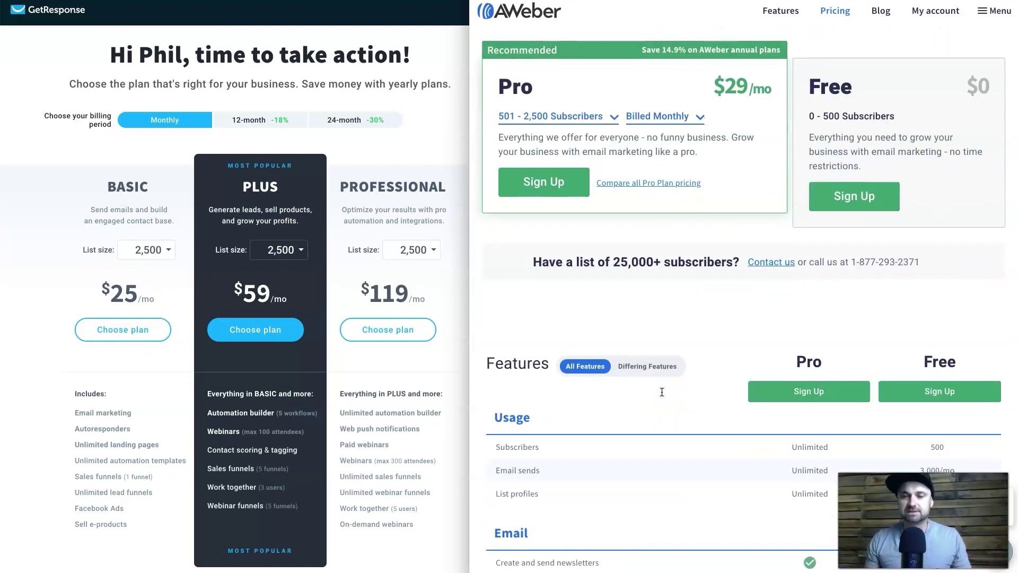
{"action": "scroll", "coordinate": [662, 392], "scroll_direction": "down", "scroll_amount": 4}
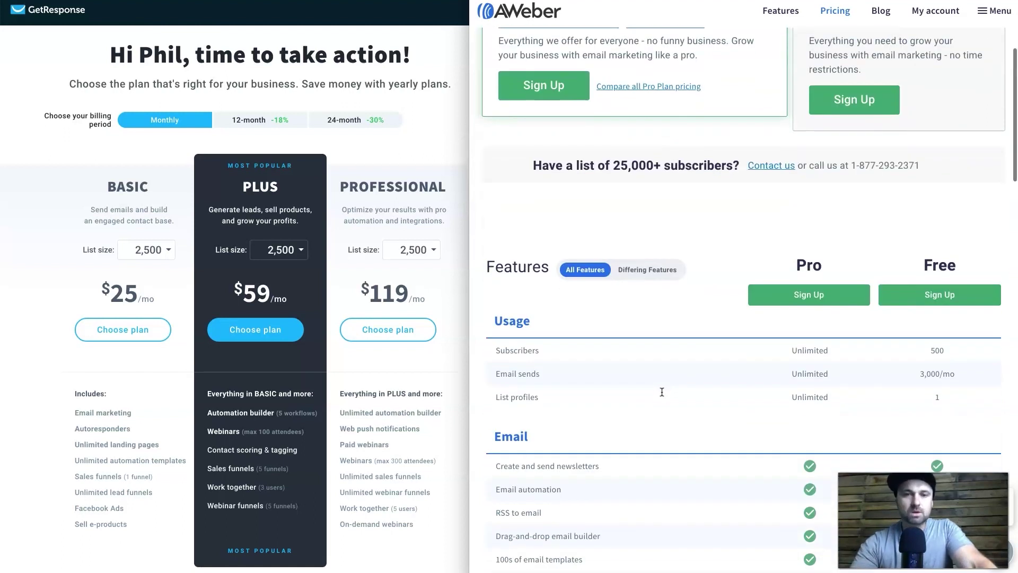
{"action": "scroll", "coordinate": [777, 284], "scroll_direction": "down", "scroll_amount": 2}
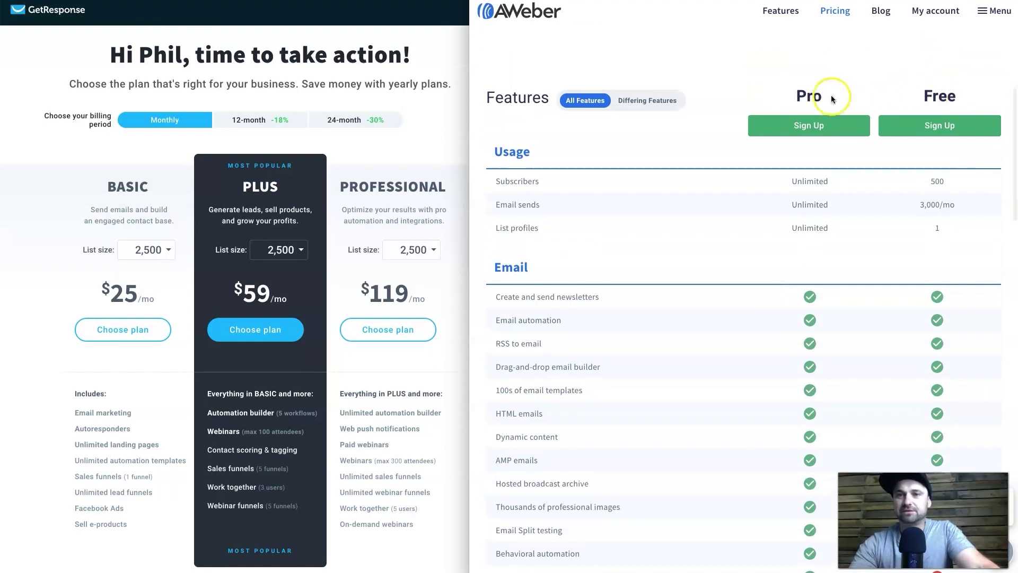
{"action": "scroll", "coordinate": [775, 319], "scroll_direction": "down", "scroll_amount": 6}
{"action": "scroll", "coordinate": [775, 323], "scroll_direction": "down", "scroll_amount": 15}
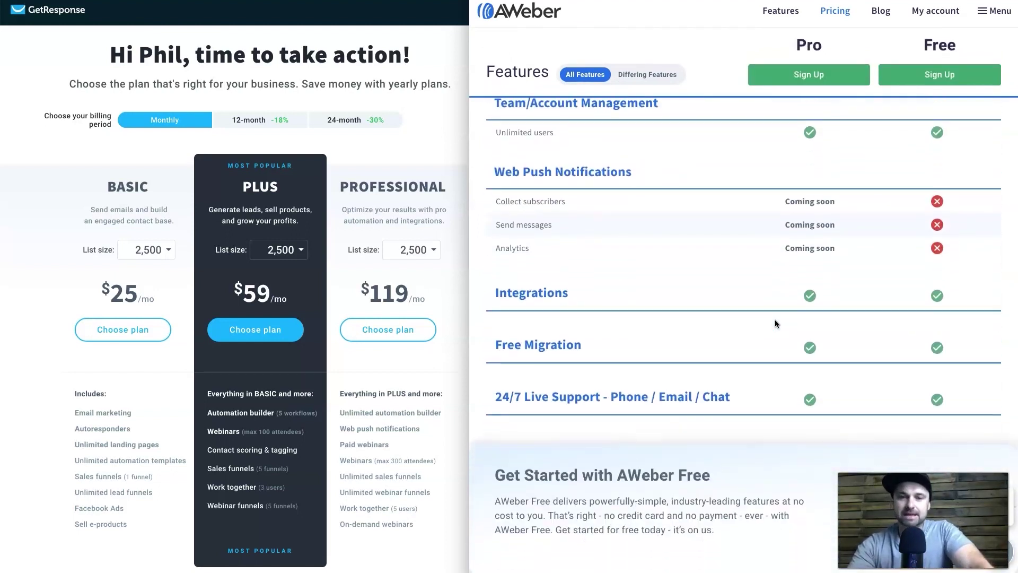
{"action": "scroll", "coordinate": [775, 323], "scroll_direction": "up", "scroll_amount": 8}
{"action": "scroll", "coordinate": [775, 323], "scroll_direction": "up", "scroll_amount": 13}
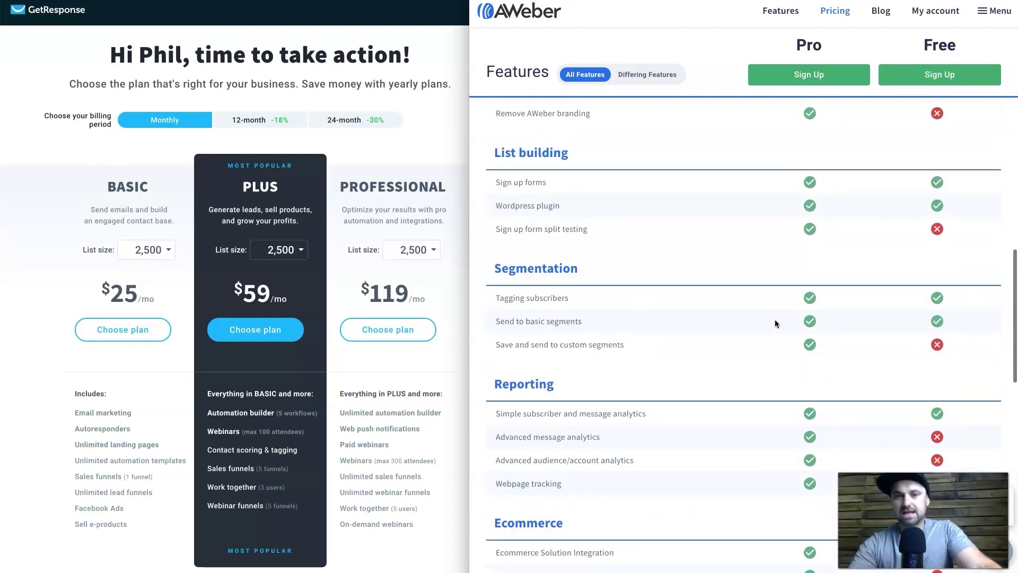
- Compare AWeber's Pro and Free plan pricing with the monthly GetResponse plans at a list size of 2,500
{"action": "scroll", "coordinate": [774, 323], "scroll_direction": "up", "scroll_amount": 3}
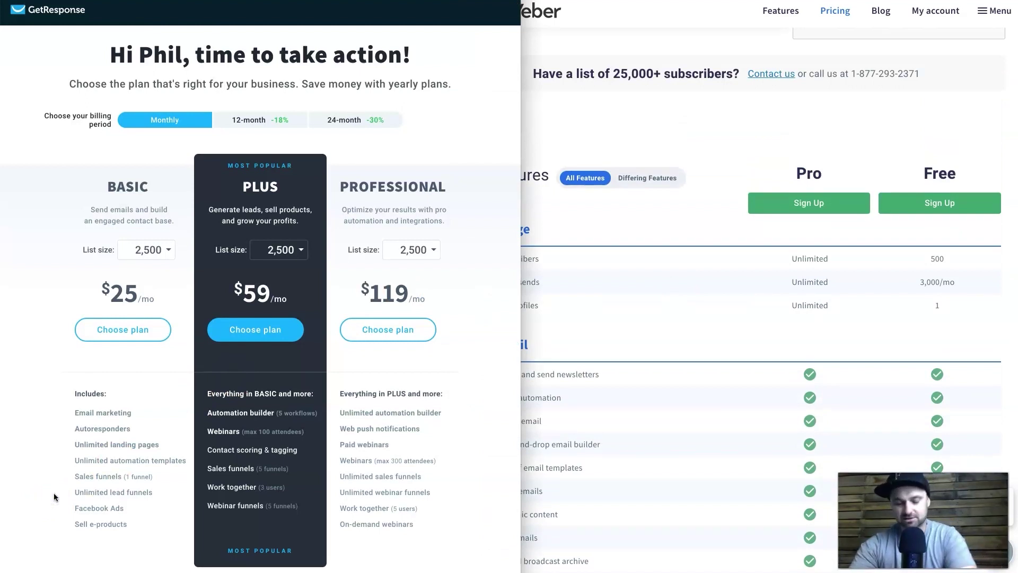
{"action": "left_click", "coordinate": [70, 478]}
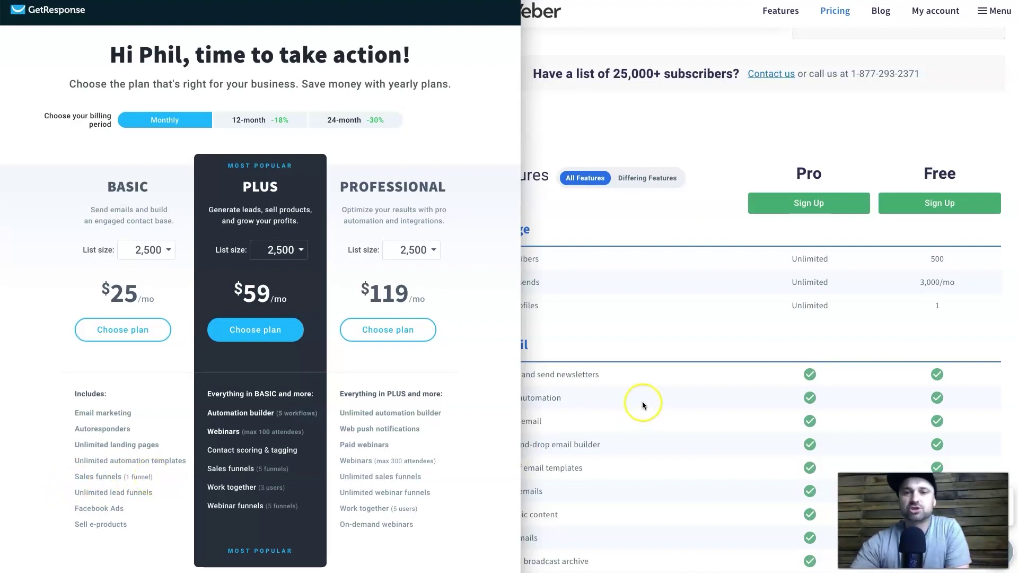
{"action": "scroll", "coordinate": [642, 402], "scroll_direction": "up", "scroll_amount": 1}
{"action": "scroll", "coordinate": [641, 401], "scroll_direction": "up", "scroll_amount": 5}
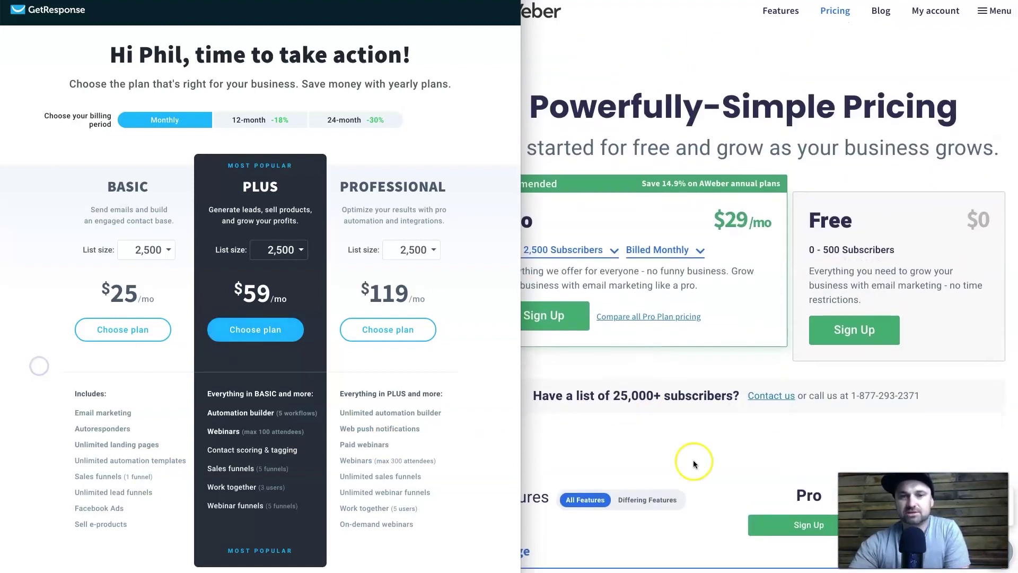
{"action": "left_click", "coordinate": [692, 460]}
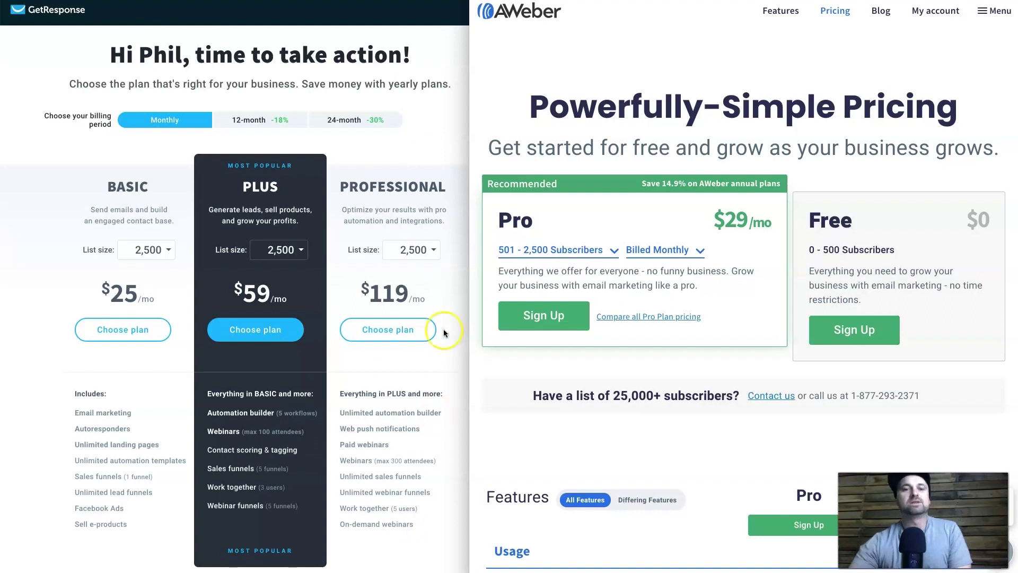
- Check which list sizes GetResponse's Professional plan offers, leaving the current size selected
{"action": "left_click", "coordinate": [428, 256]}
{"action": "left_click", "coordinate": [428, 256]}
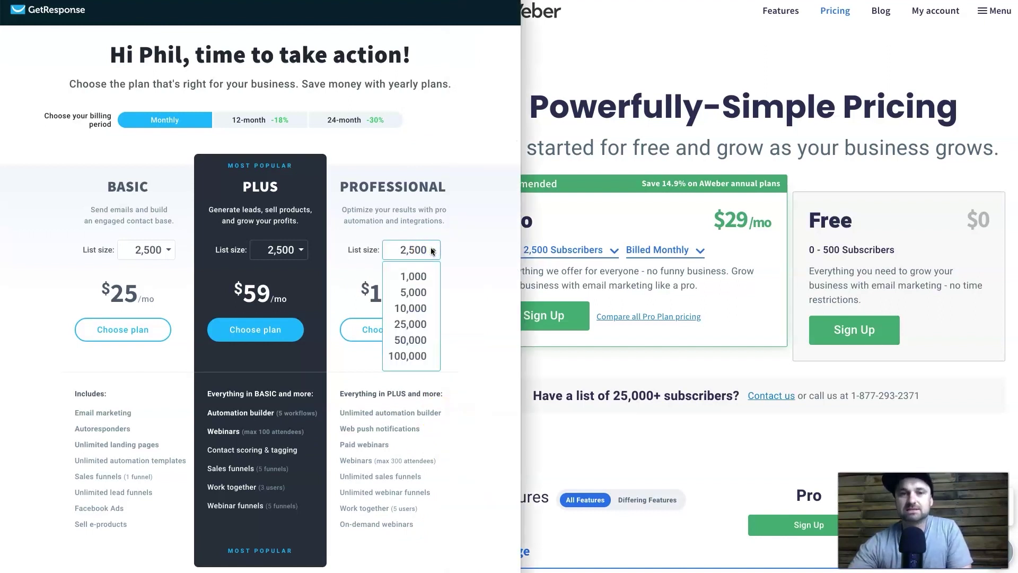
{"action": "left_click", "coordinate": [492, 384]}
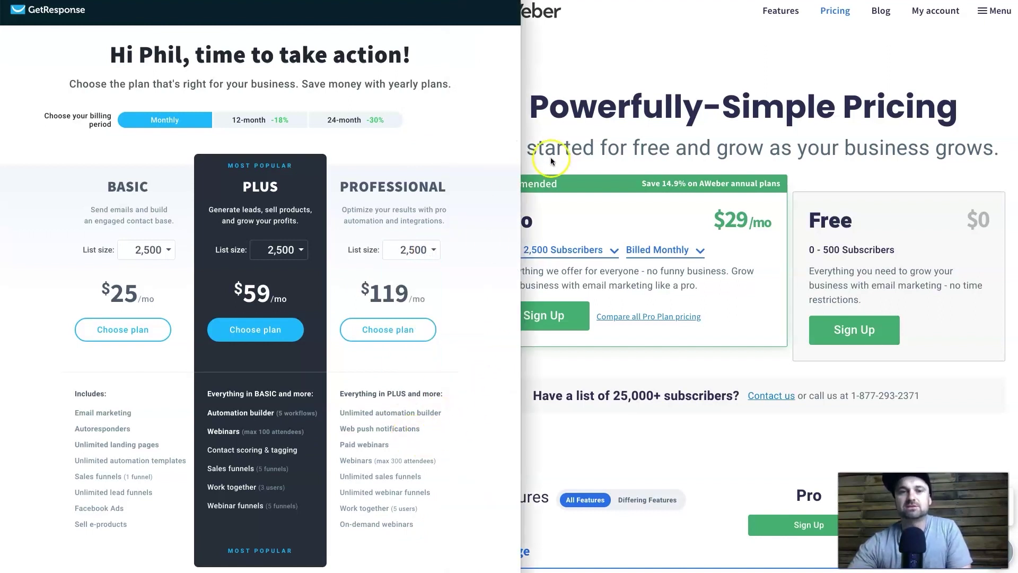
{"action": "left_click", "coordinate": [628, 64]}
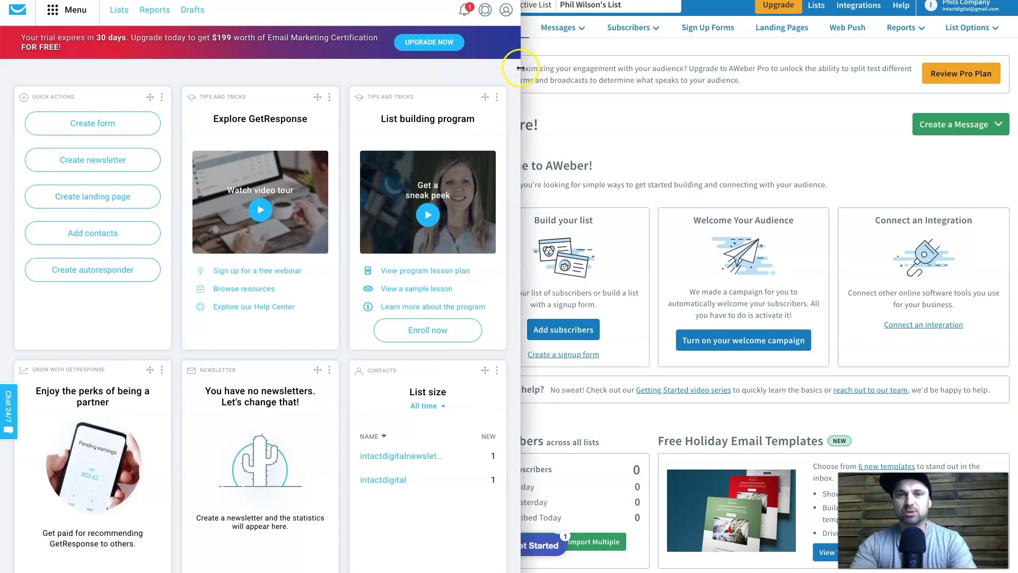
- Widen the GetResponse and AWeber dashboard windows so that they overlap and each shows its full layout
{"action": "left_click_drag", "start_coordinate": [524, 72], "coordinate": [857, 67]}
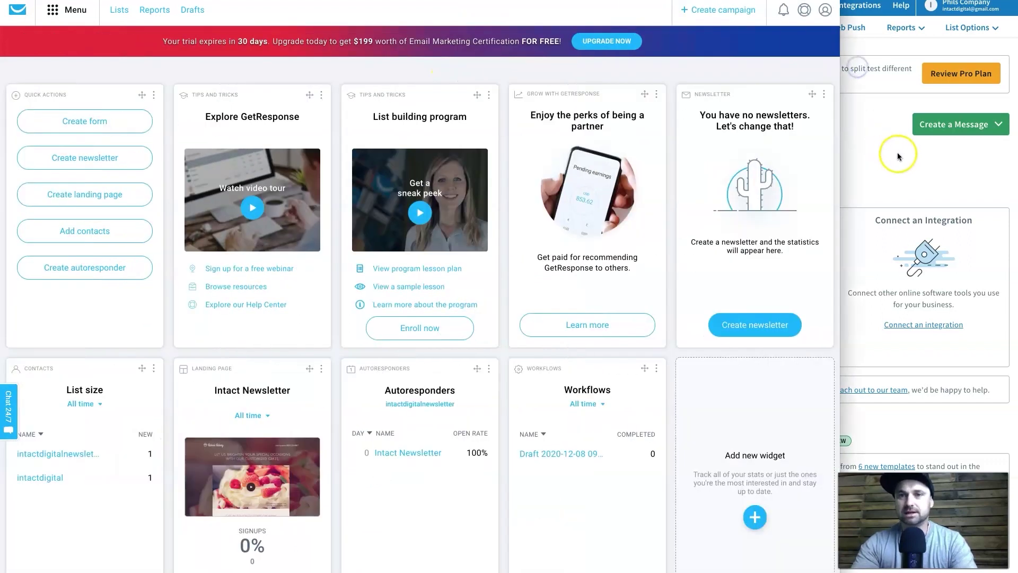
{"action": "left_click", "coordinate": [902, 154]}
{"action": "left_click_drag", "start_coordinate": [470, 126], "coordinate": [219, 124]}
{"action": "left_click", "coordinate": [171, 72]}
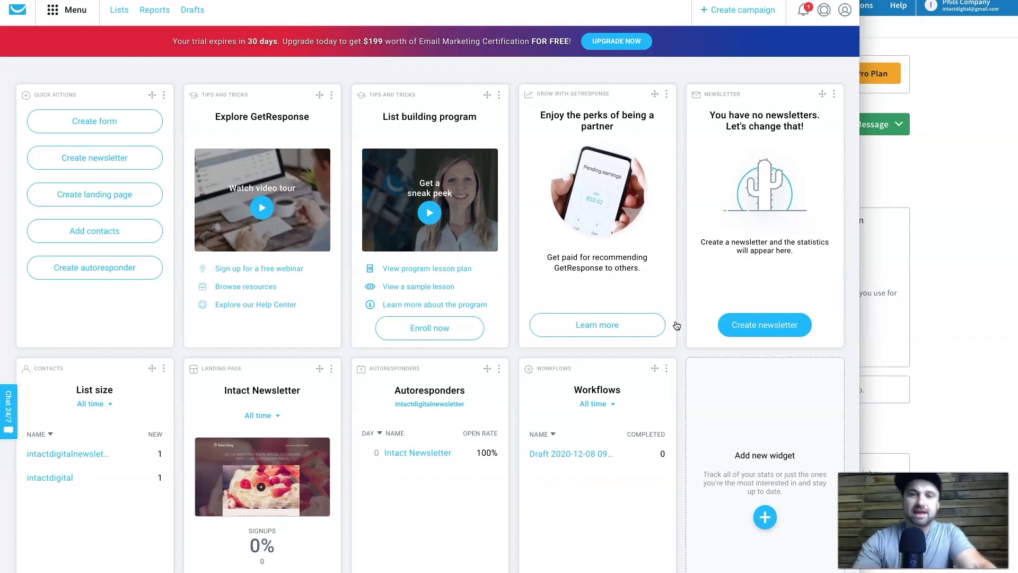
- Examine the GetResponse dashboard's widget library and its list of communication and growth tools
{"action": "left_click", "coordinate": [769, 513]}
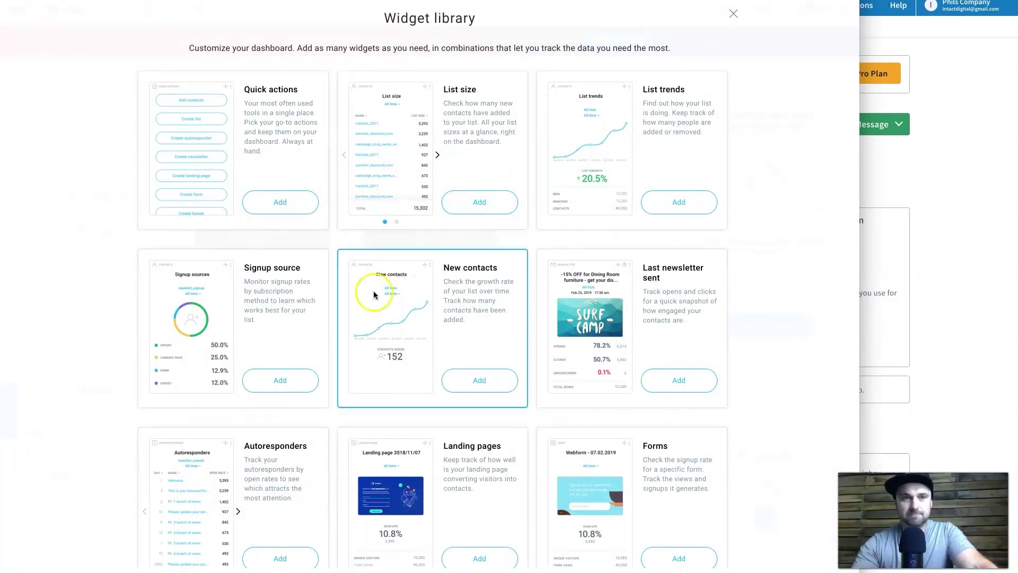
{"action": "scroll", "coordinate": [374, 293], "scroll_direction": "down", "scroll_amount": 3}
{"action": "scroll", "coordinate": [375, 294], "scroll_direction": "down", "scroll_amount": 7}
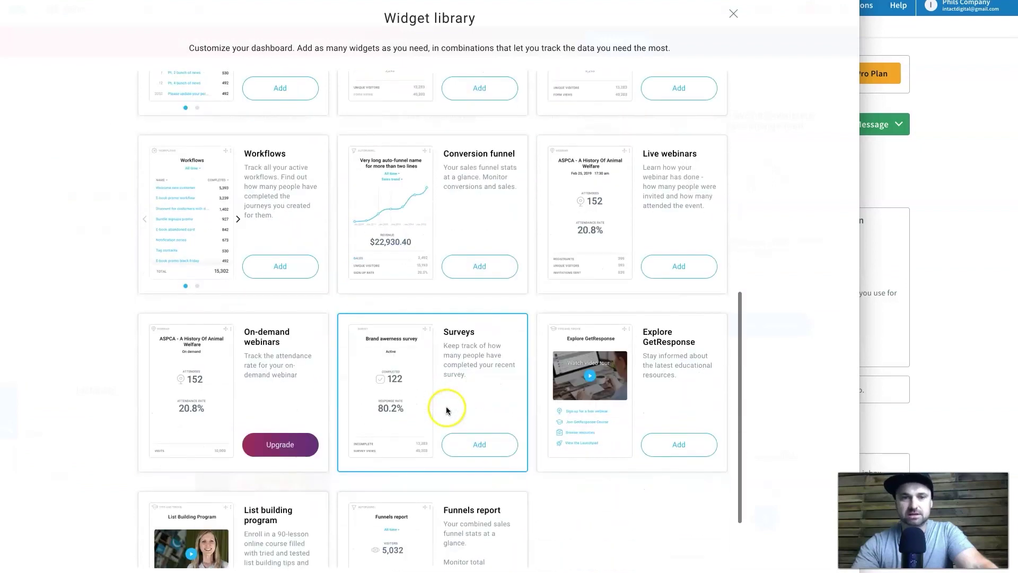
{"action": "scroll", "coordinate": [636, 340], "scroll_direction": "up", "scroll_amount": 10}
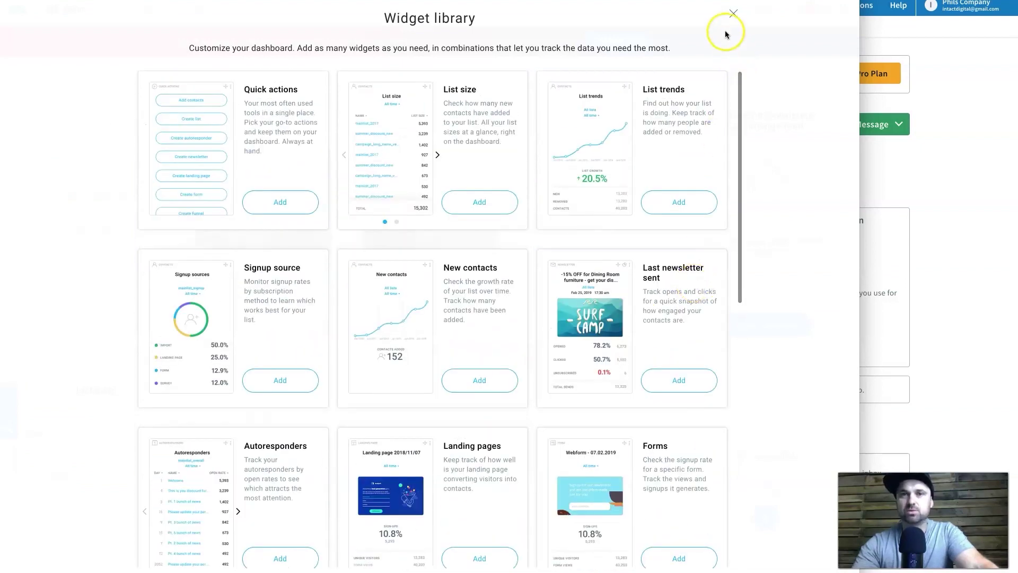
{"action": "left_click", "coordinate": [733, 14]}
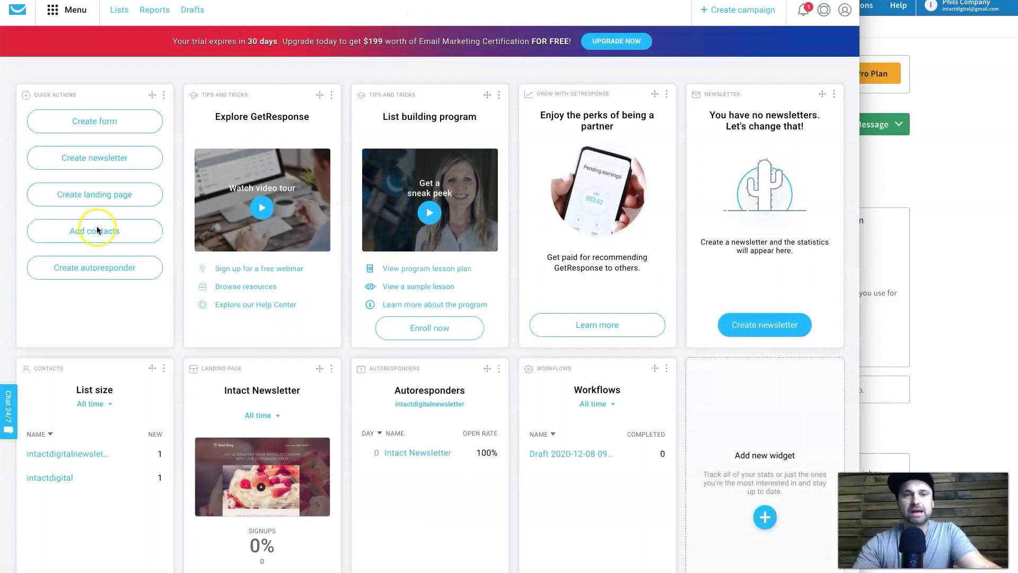
{"action": "left_click", "coordinate": [62, 14]}
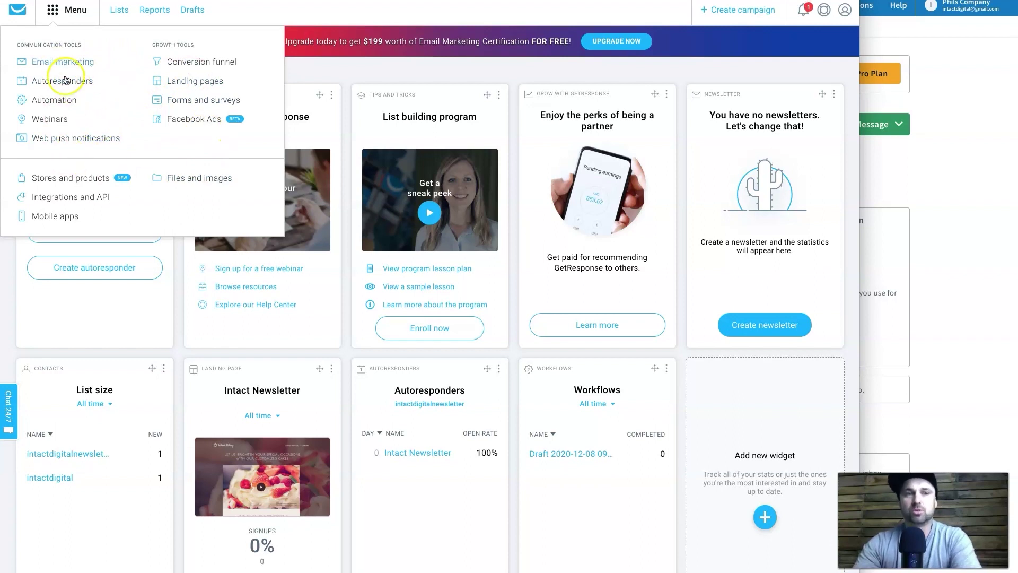
{"action": "left_click", "coordinate": [57, 20]}
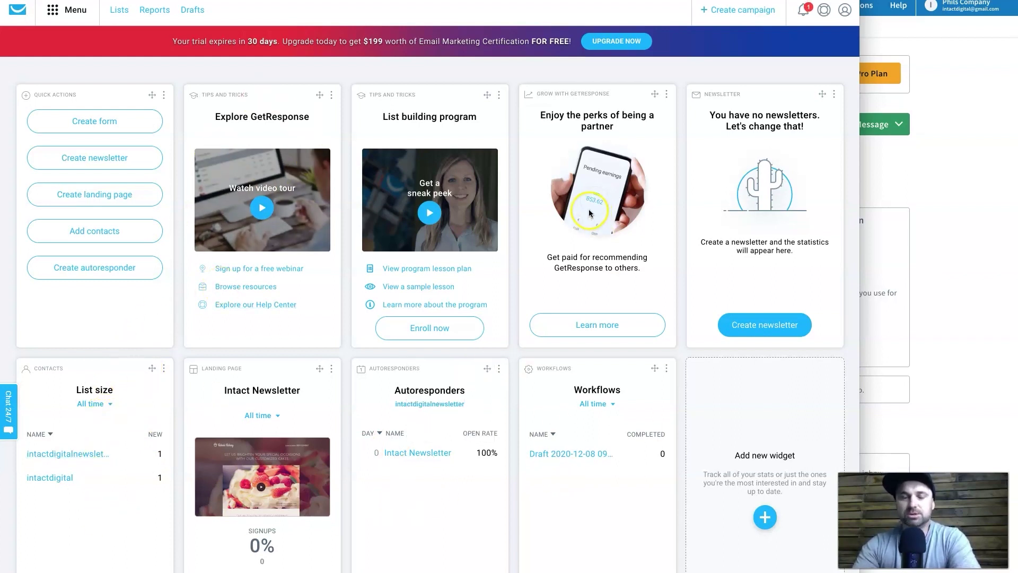
- Add a Landing pages widget for "Affiliate List Download - Legit Marketing Reviews" to the GetResponse dashboard
{"action": "left_click", "coordinate": [753, 508]}
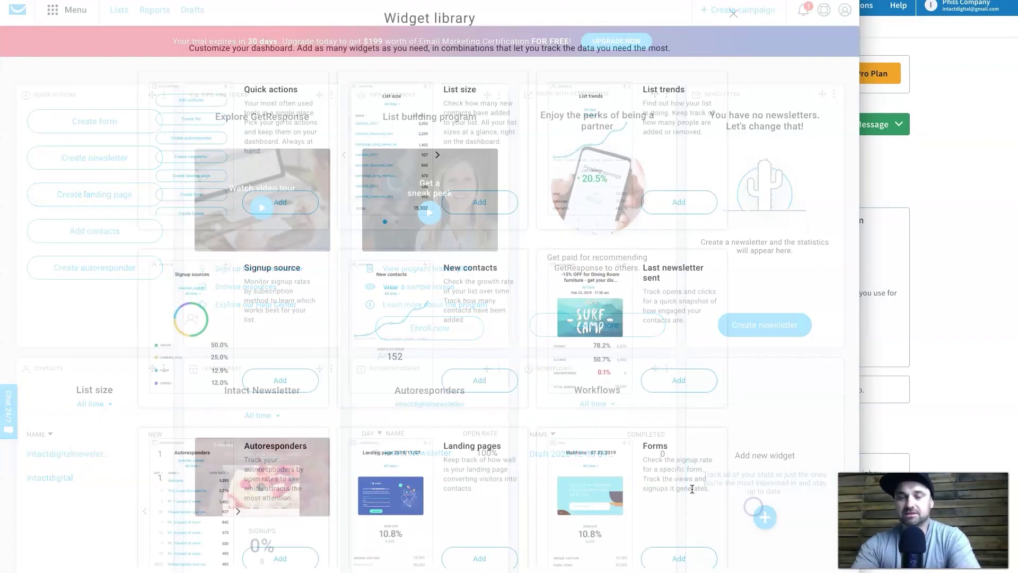
{"action": "scroll", "coordinate": [481, 281], "scroll_direction": "down", "scroll_amount": 5}
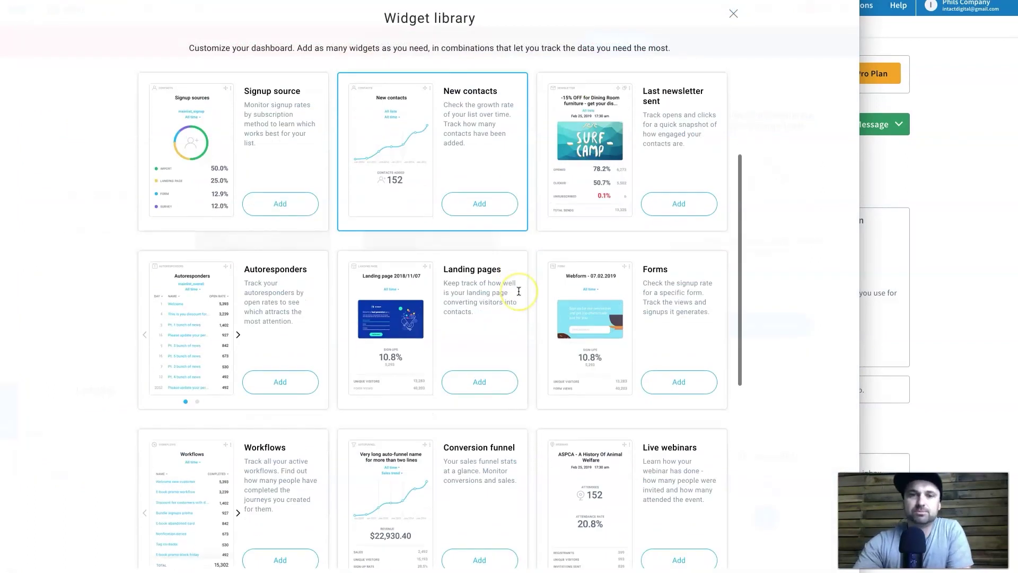
{"action": "left_click", "coordinate": [480, 290]}
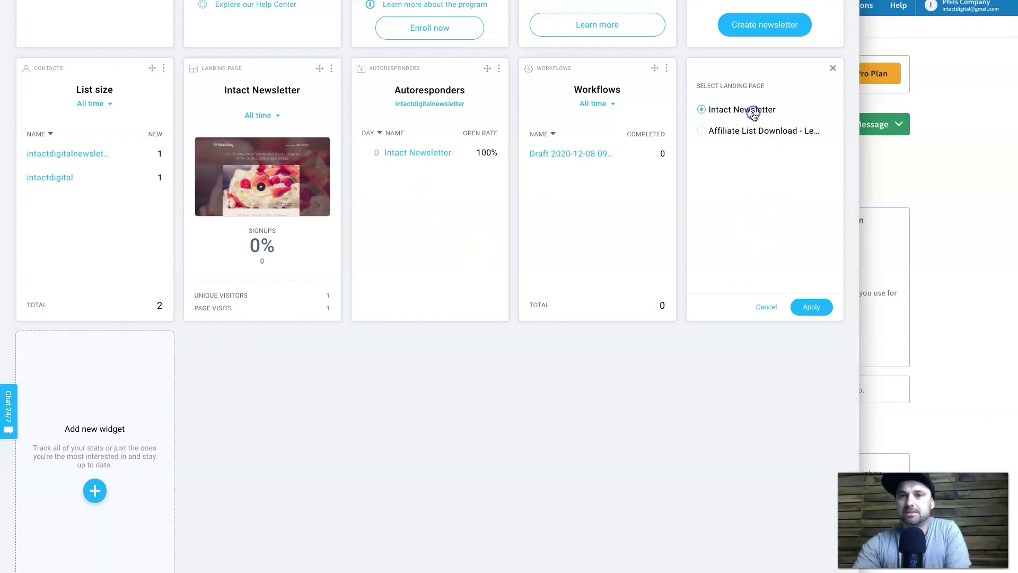
{"action": "left_click", "coordinate": [807, 306]}
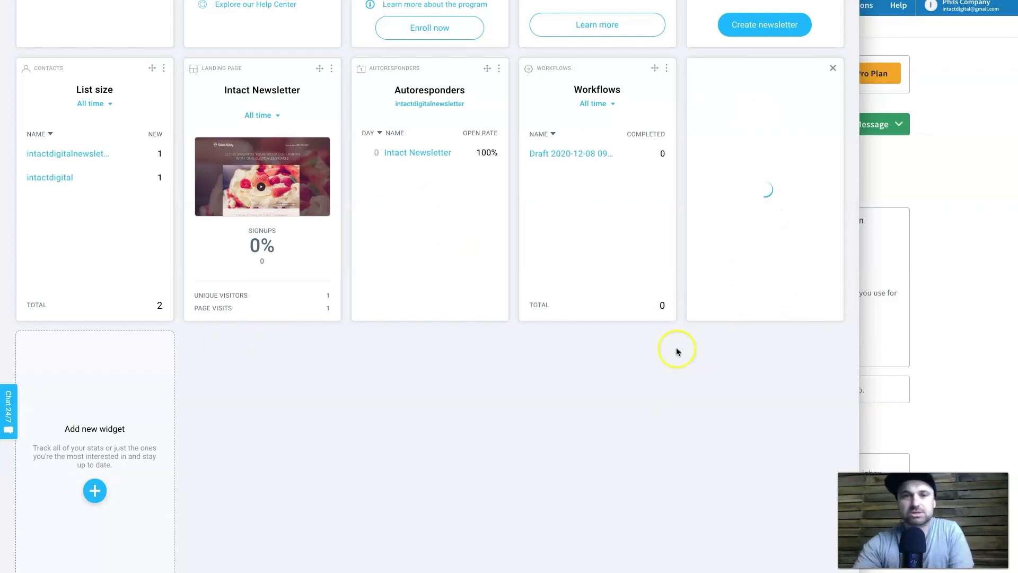
{"action": "scroll", "coordinate": [686, 418], "scroll_direction": "up", "scroll_amount": 4}
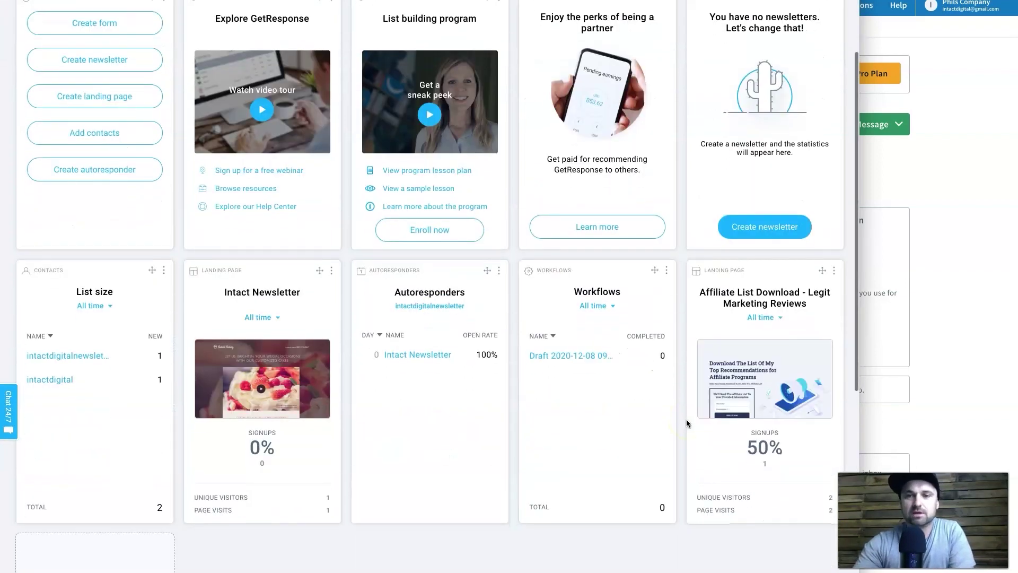
{"action": "scroll", "coordinate": [741, 424], "scroll_direction": "up", "scroll_amount": 2}
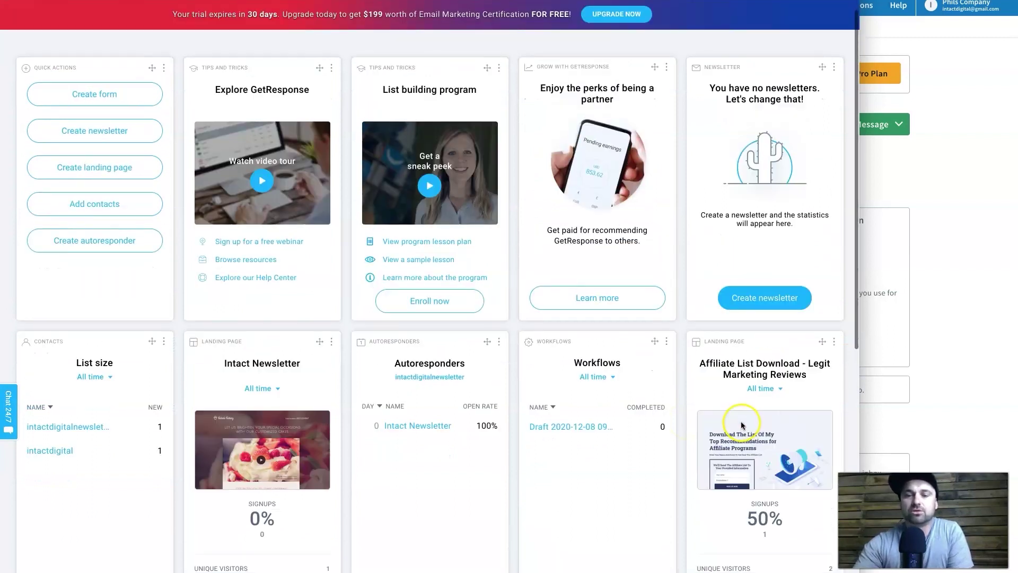
{"action": "scroll", "coordinate": [227, 443], "scroll_direction": "down", "scroll_amount": 4}
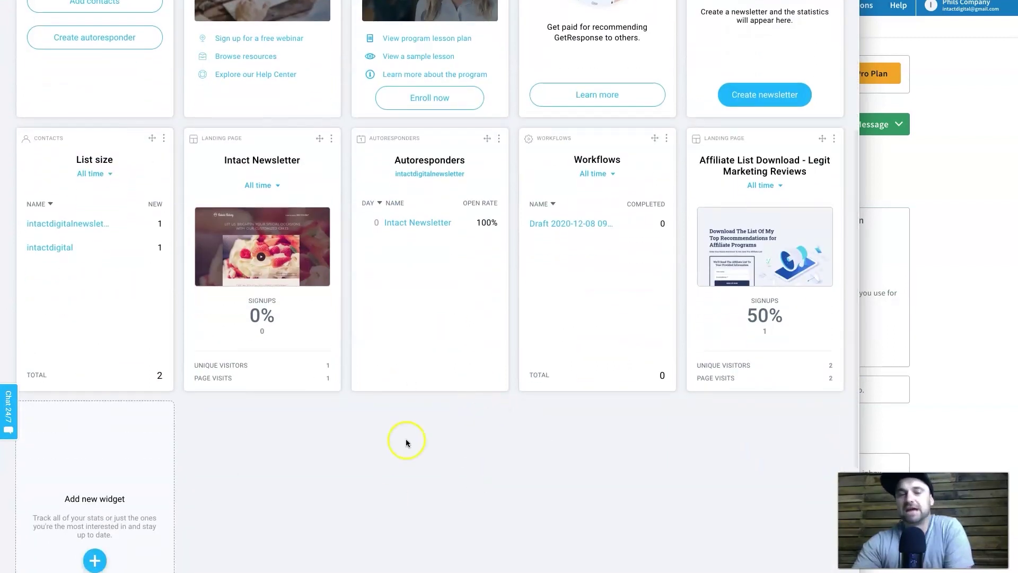
{"action": "scroll", "coordinate": [580, 246], "scroll_direction": "up", "scroll_amount": 5}
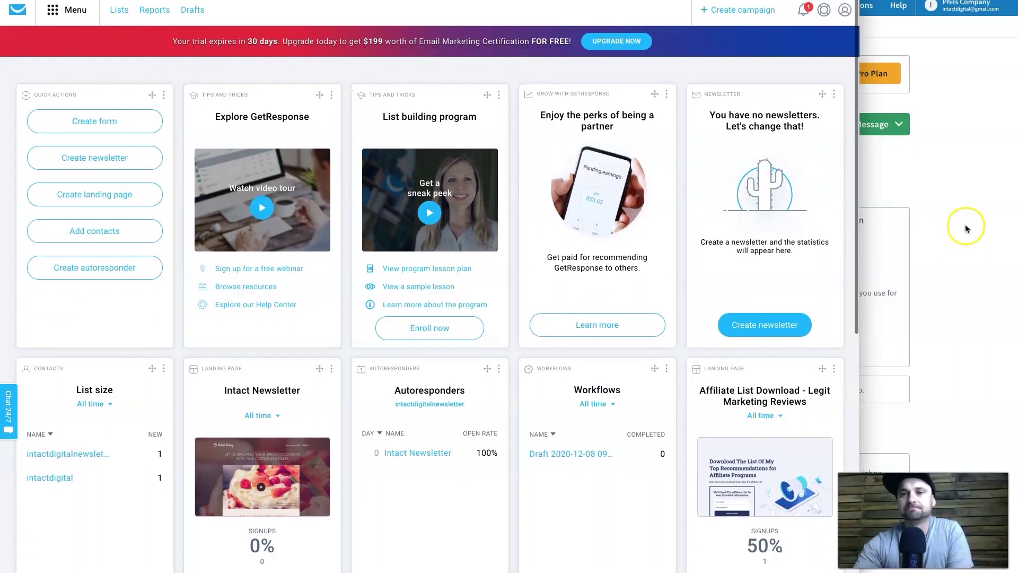
- Switch to the AWeber dashboard, widen its window and examine its welcome, subscriber, broadcast and list sections
{"action": "left_click", "coordinate": [965, 224]}
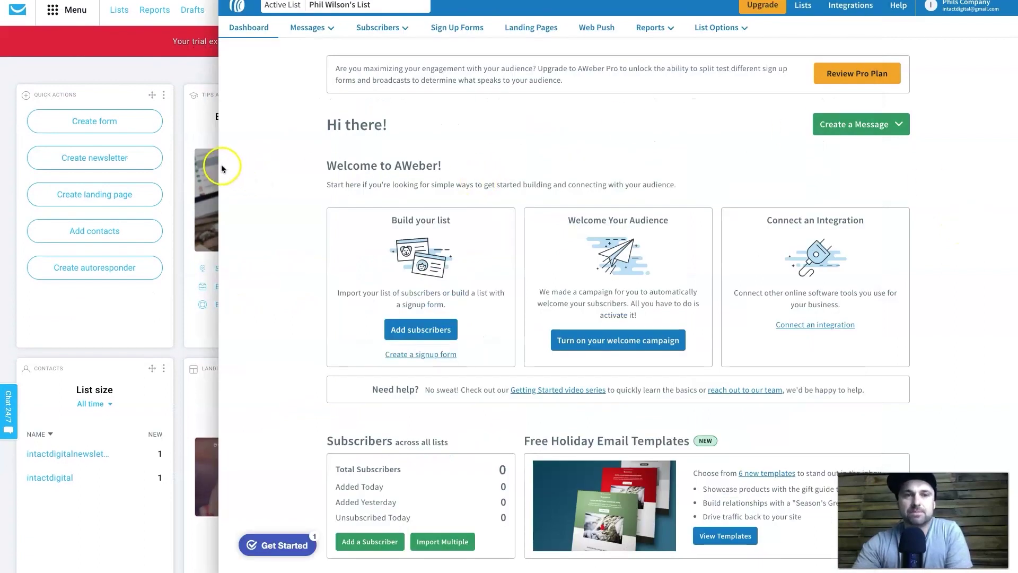
{"action": "left_click_drag", "start_coordinate": [219, 165], "coordinate": [166, 166]}
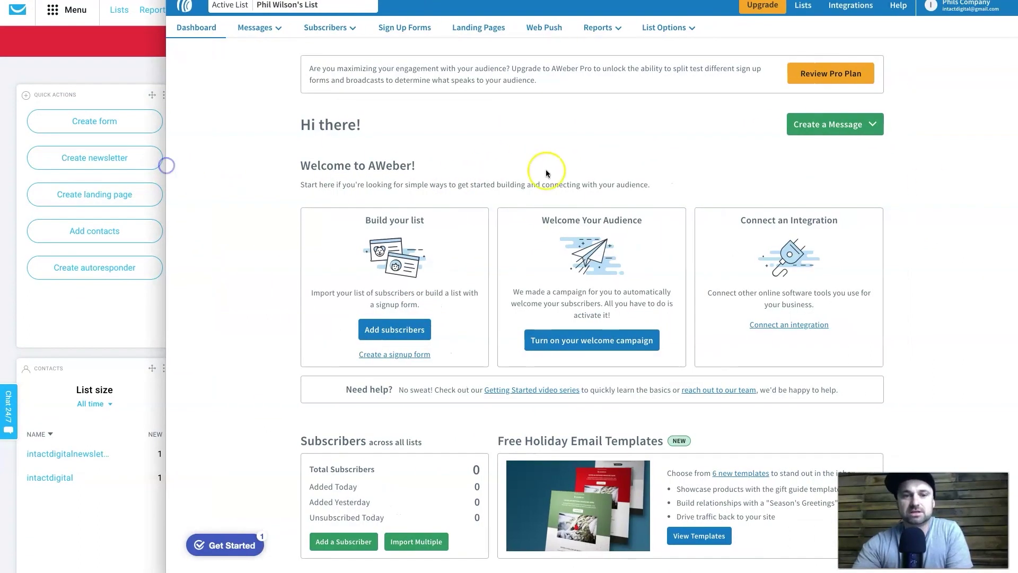
{"action": "scroll", "coordinate": [771, 277], "scroll_direction": "down", "scroll_amount": 8}
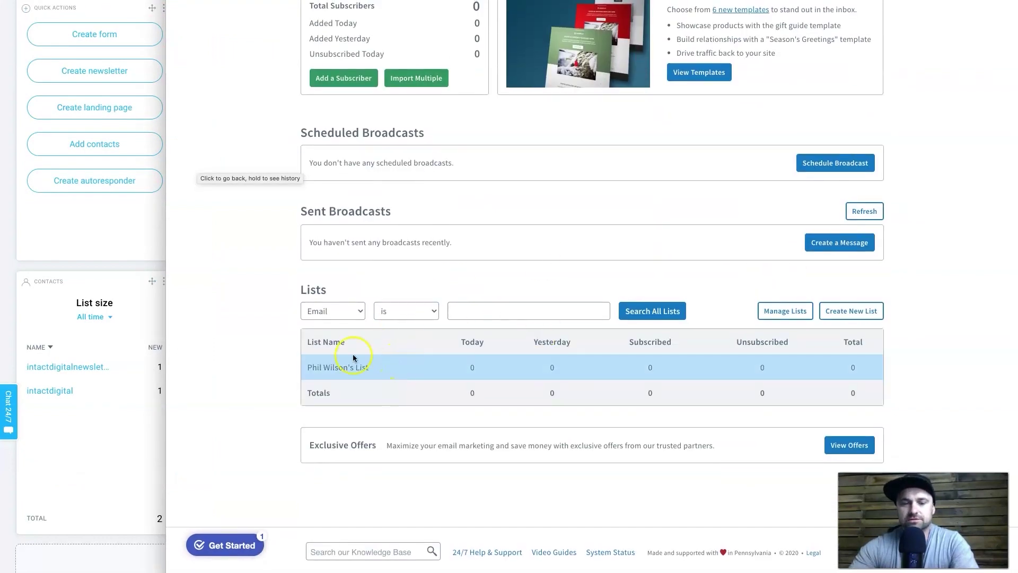
{"action": "left_click_drag", "start_coordinate": [297, 288], "coordinate": [361, 289]}
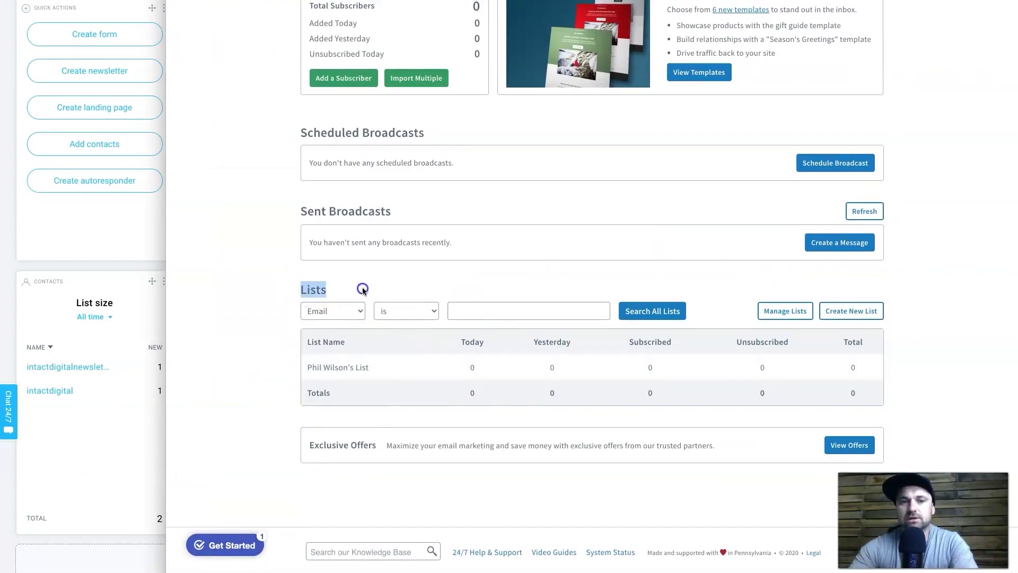
{"action": "left_click", "coordinate": [364, 289]}
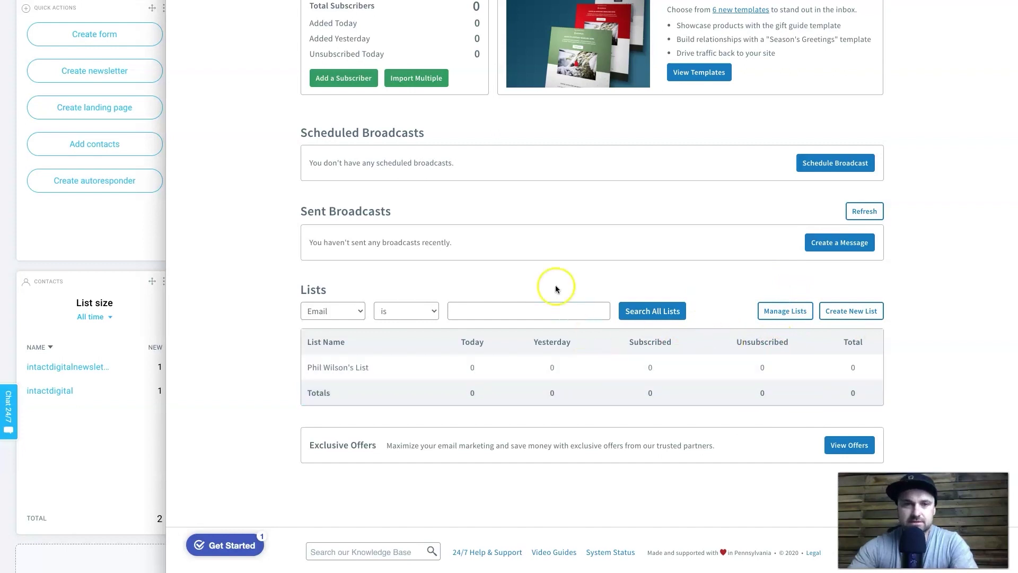
{"action": "scroll", "coordinate": [598, 267], "scroll_direction": "up", "scroll_amount": 1}
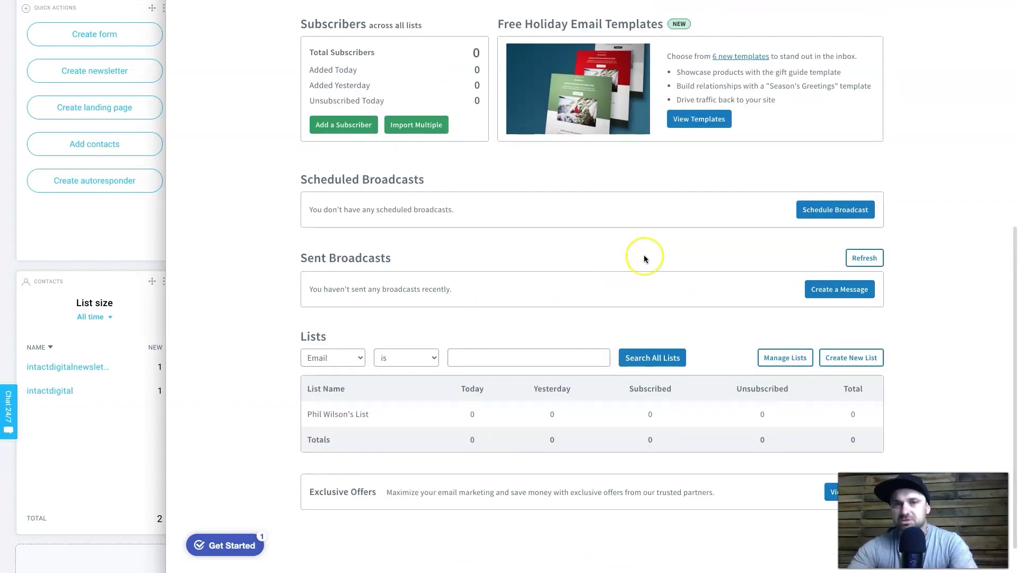
{"action": "scroll", "coordinate": [644, 257], "scroll_direction": "up", "scroll_amount": 5}
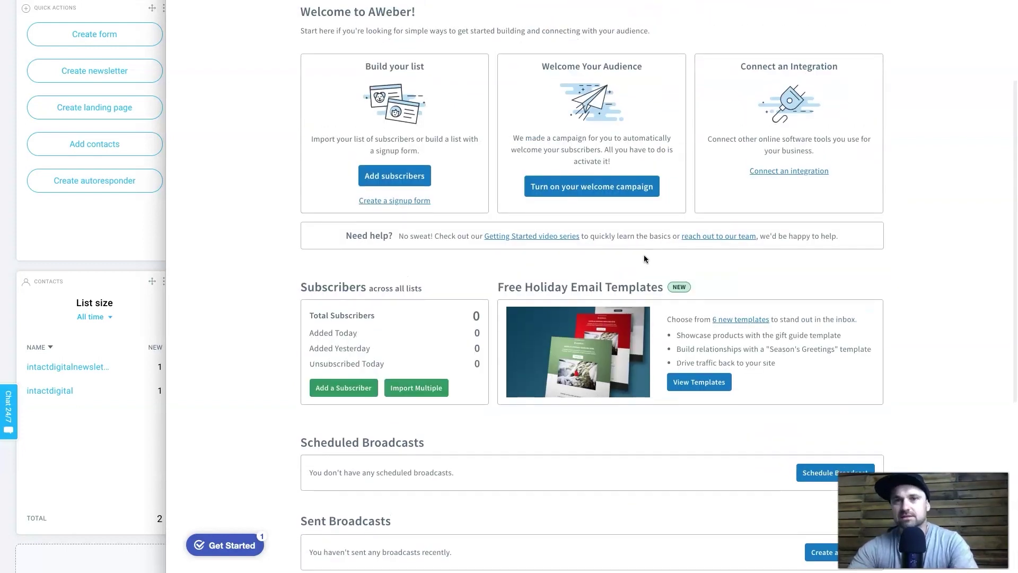
{"action": "scroll", "coordinate": [547, 228], "scroll_direction": "up", "scroll_amount": 3}
{"action": "scroll", "coordinate": [548, 230], "scroll_direction": "down", "scroll_amount": 1}
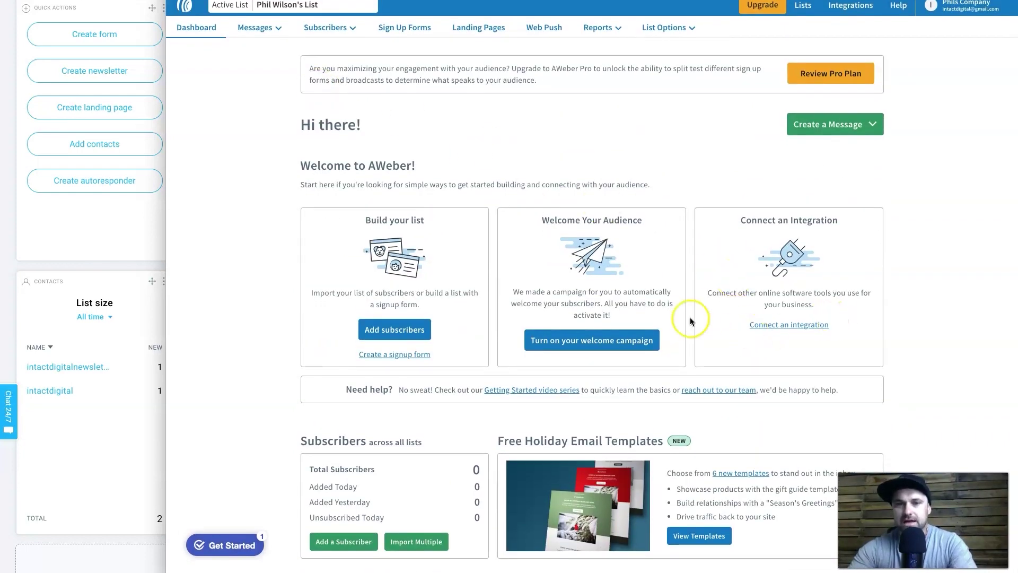
{"action": "scroll", "coordinate": [498, 459], "scroll_direction": "down", "scroll_amount": 3}
{"action": "scroll", "coordinate": [498, 459], "scroll_direction": "down", "scroll_amount": 1}
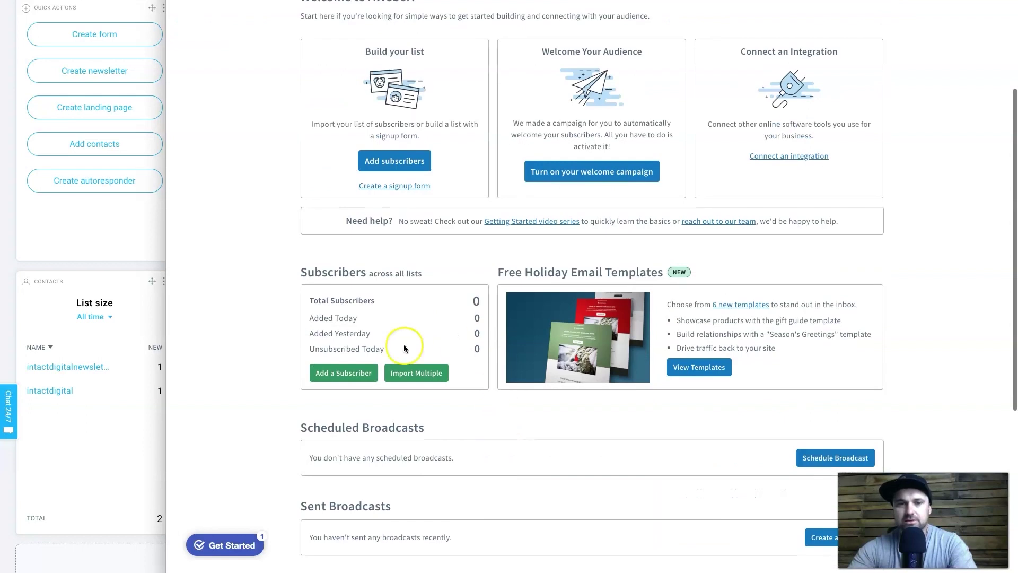
{"action": "scroll", "coordinate": [498, 375], "scroll_direction": "up", "scroll_amount": 4}
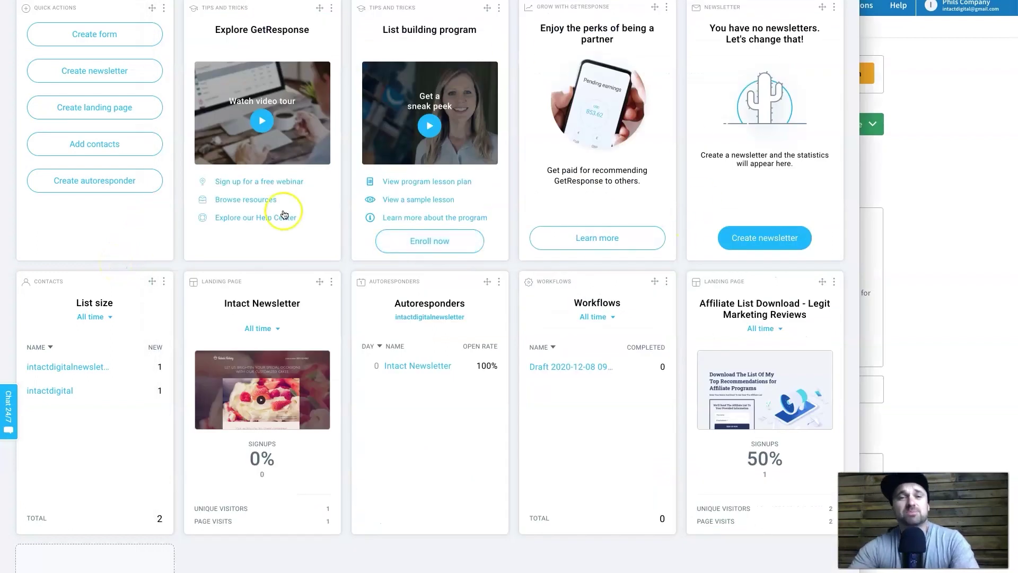
- Compare the GetResponse dashboard's widget layout with the AWeber dashboard
{"action": "scroll", "coordinate": [318, 217], "scroll_direction": "up", "scroll_amount": 1}
{"action": "scroll", "coordinate": [459, 215], "scroll_direction": "up", "scroll_amount": 1}
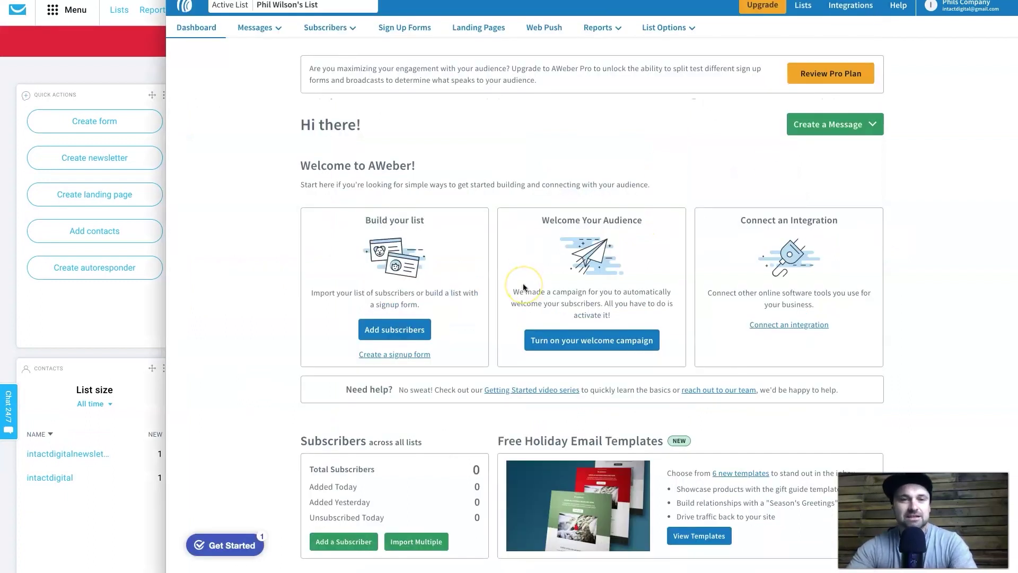
{"action": "scroll", "coordinate": [523, 287], "scroll_direction": "down", "scroll_amount": 7}
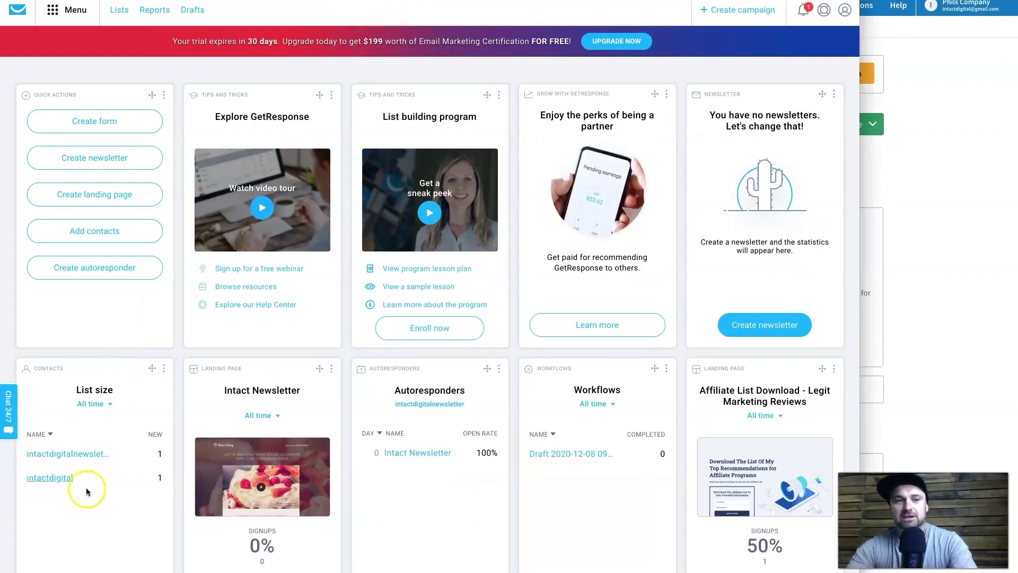
- Review the contacts, landing page, autoresponder and workflow widgets on the GetResponse dashboard
{"action": "scroll", "coordinate": [757, 490], "scroll_direction": "down", "scroll_amount": 1}
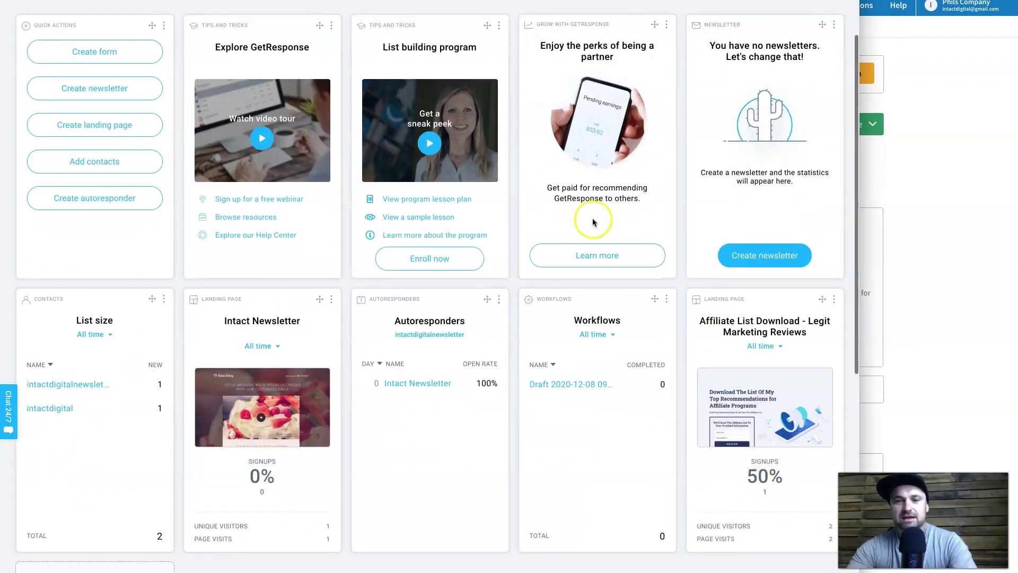
{"action": "scroll", "coordinate": [461, 466], "scroll_direction": "up", "scroll_amount": 2}
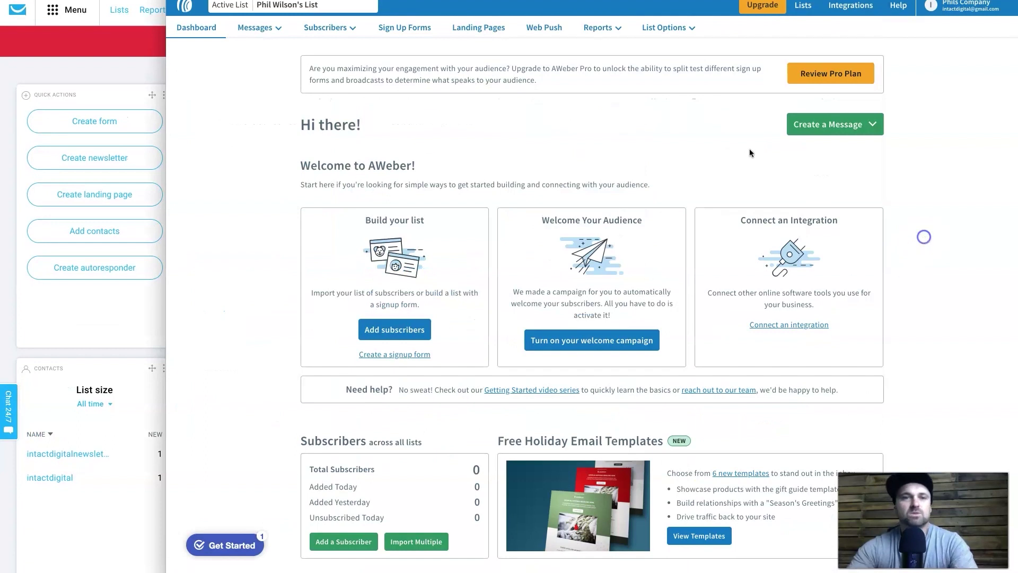
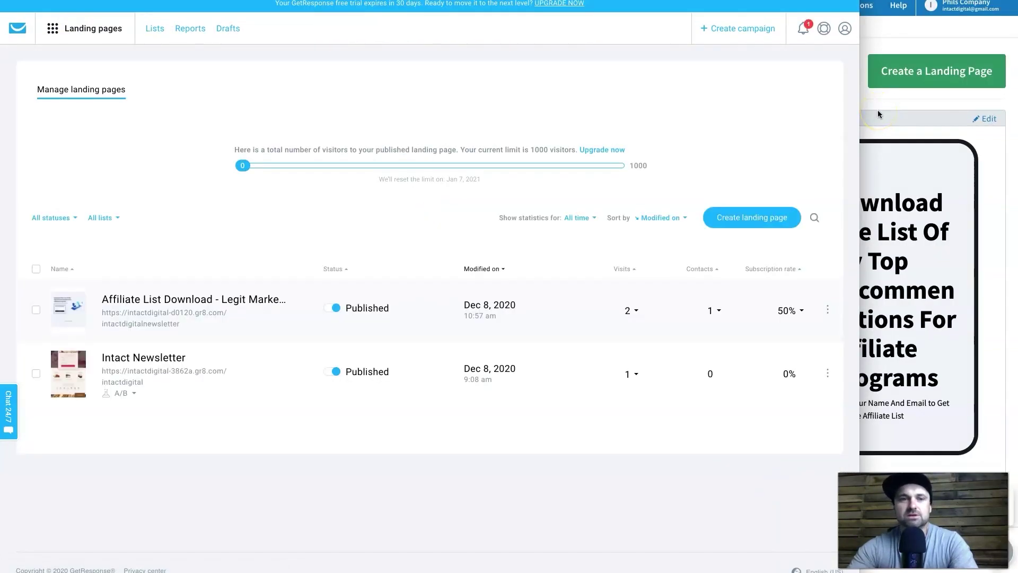
- Open the affiliate list landing page in both the AWeber and GetResponse editors and step through AWeber's editor tour
{"action": "left_click", "coordinate": [876, 110]}
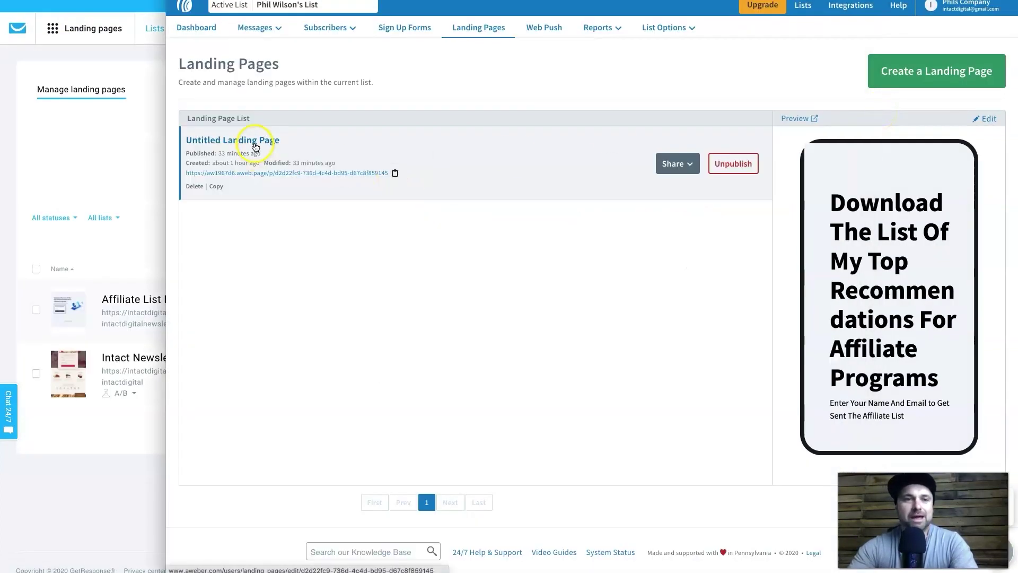
{"action": "left_click", "coordinate": [105, 71]}
{"action": "left_click", "coordinate": [142, 296]}
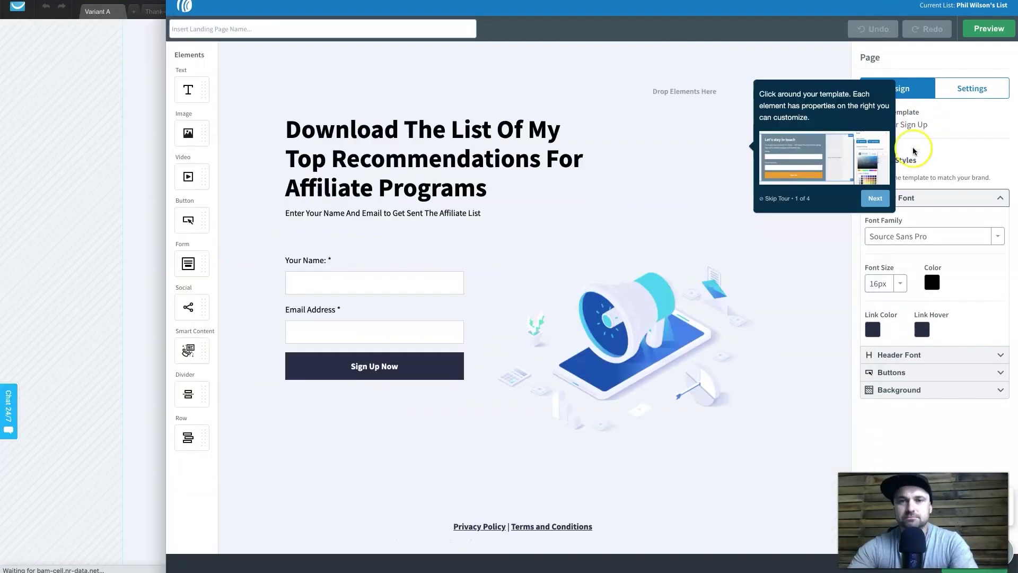
{"action": "left_click", "coordinate": [873, 198]}
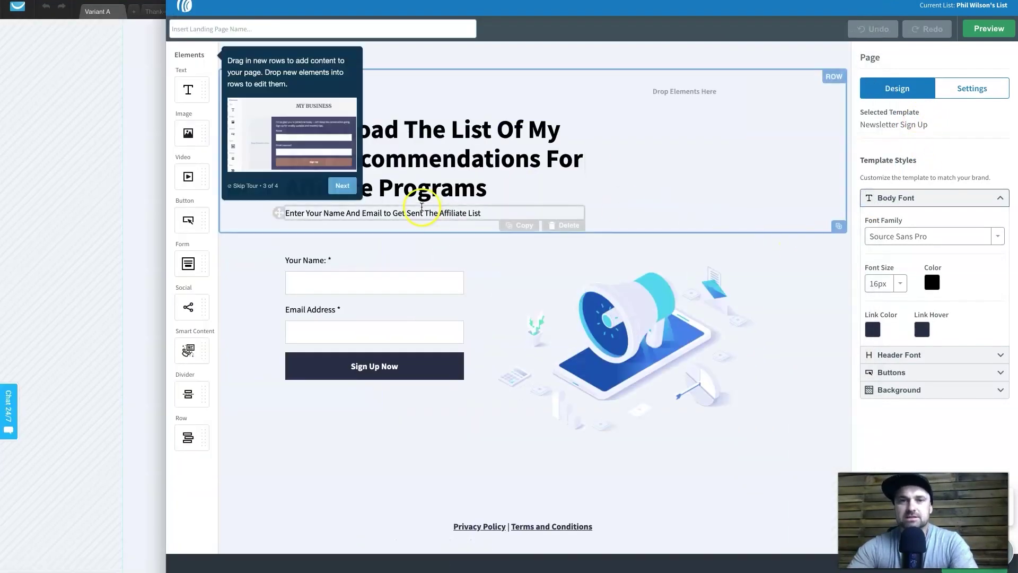
{"action": "left_click", "coordinate": [338, 188]}
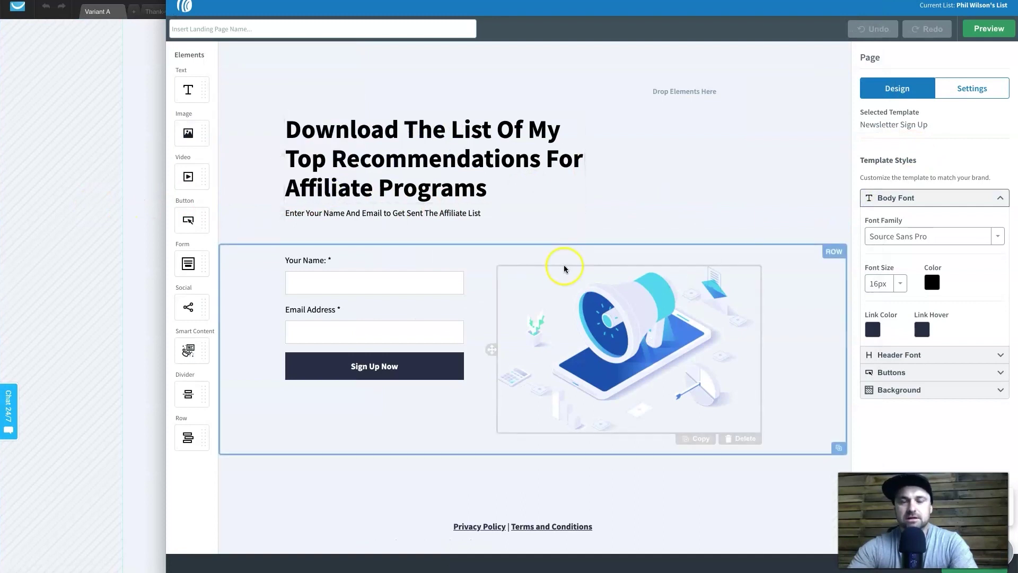
- Nudge the headline slightly up and the megaphone image slightly to the left on the GetResponse landing page
{"action": "left_click", "coordinate": [83, 204]}
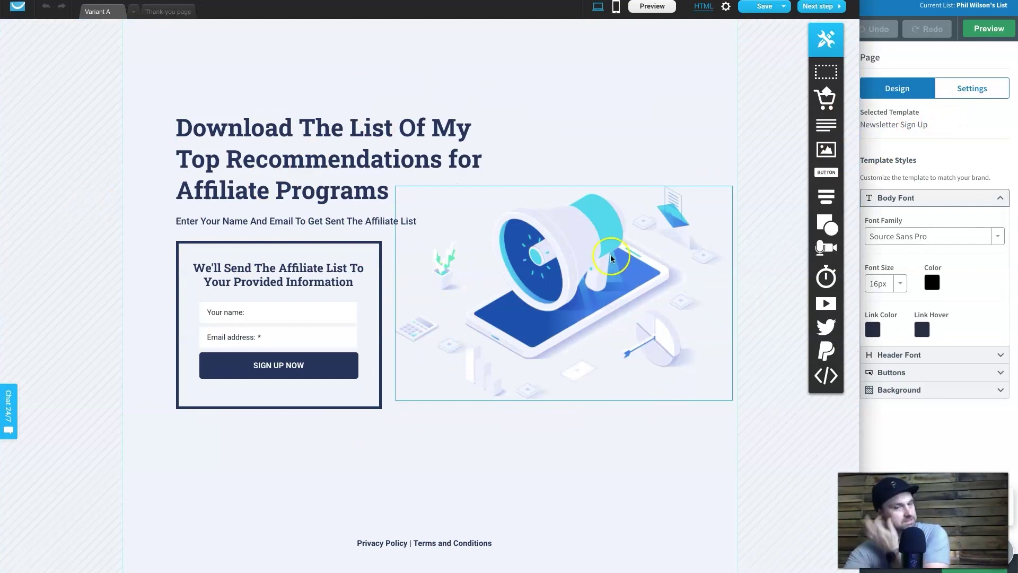
{"action": "left_click", "coordinate": [943, 148]}
{"action": "left_click", "coordinate": [525, 298]}
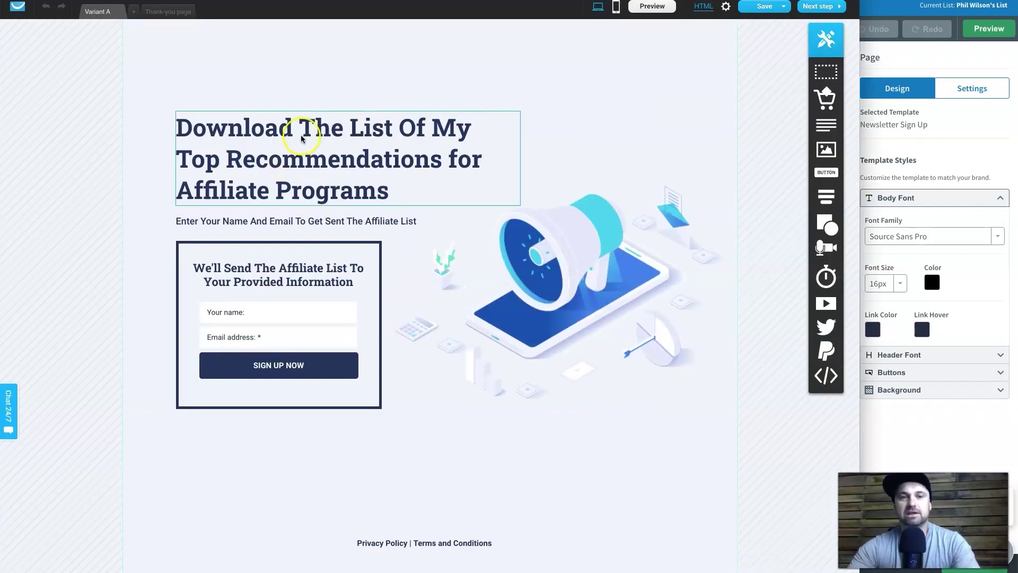
{"action": "mouse_move", "coordinate": [302, 137]}
{"action": "left_mouse_down"}
{"action": "mouse_move", "coordinate": [291, 121]}
{"action": "mouse_move", "coordinate": [434, 103]}
{"action": "mouse_move", "coordinate": [378, 133]}
{"action": "mouse_move", "coordinate": [304, 134]}
{"action": "left_mouse_up"}
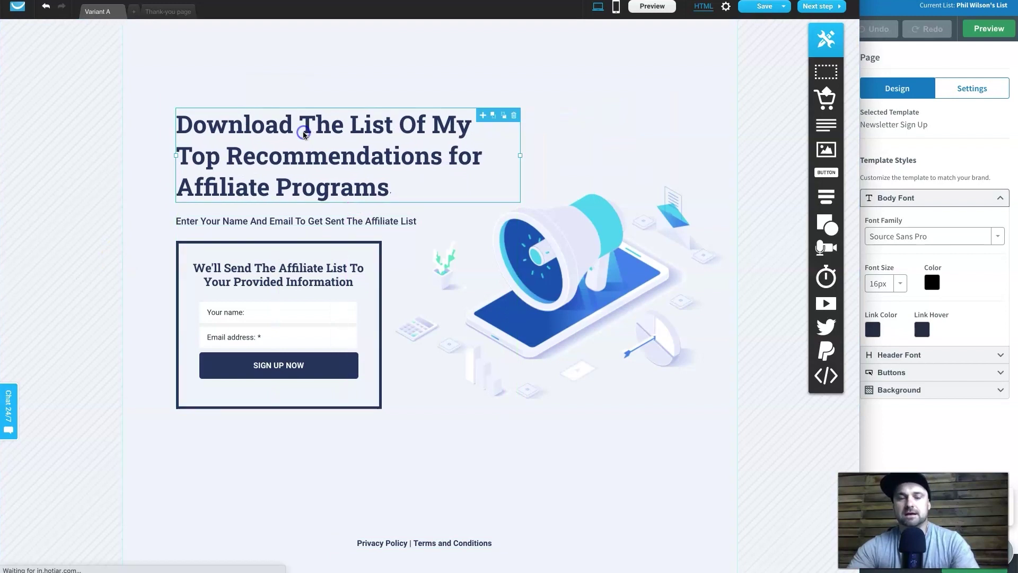
{"action": "left_click", "coordinate": [485, 361]}
{"action": "mouse_move", "coordinate": [508, 295]}
{"action": "left_mouse_down"}
{"action": "mouse_move", "coordinate": [506, 325]}
{"action": "mouse_move", "coordinate": [517, 141]}
{"action": "mouse_move", "coordinate": [290, 321]}
{"action": "mouse_move", "coordinate": [486, 293]}
{"action": "mouse_move", "coordinate": [501, 302]}
{"action": "mouse_move", "coordinate": [502, 293]}
{"action": "left_mouse_up"}
{"action": "left_click", "coordinate": [615, 457]}
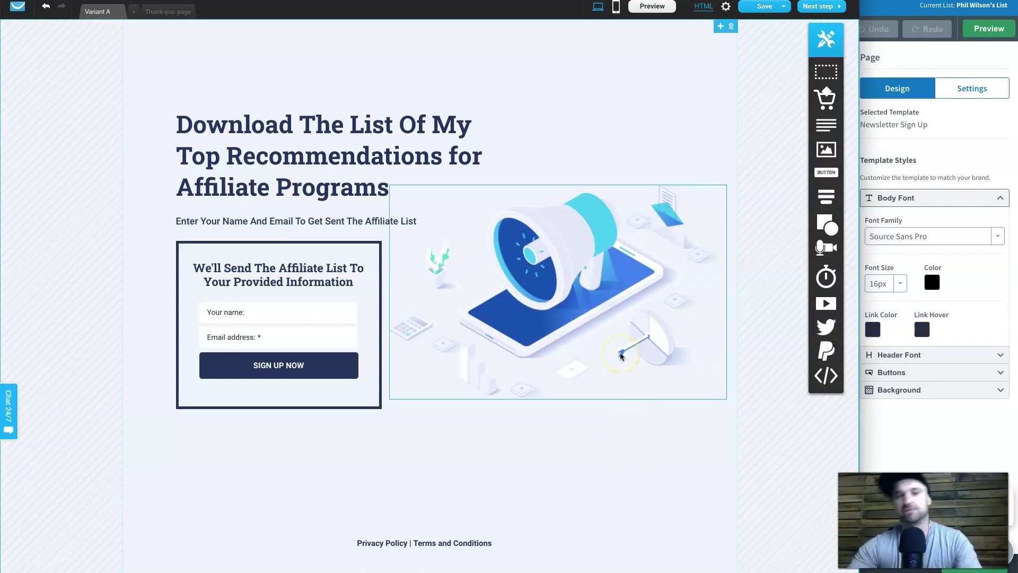
- Try to move the megaphone image and the sign-up form to other positions on the AWeber landing page
{"action": "left_click", "coordinate": [952, 137]}
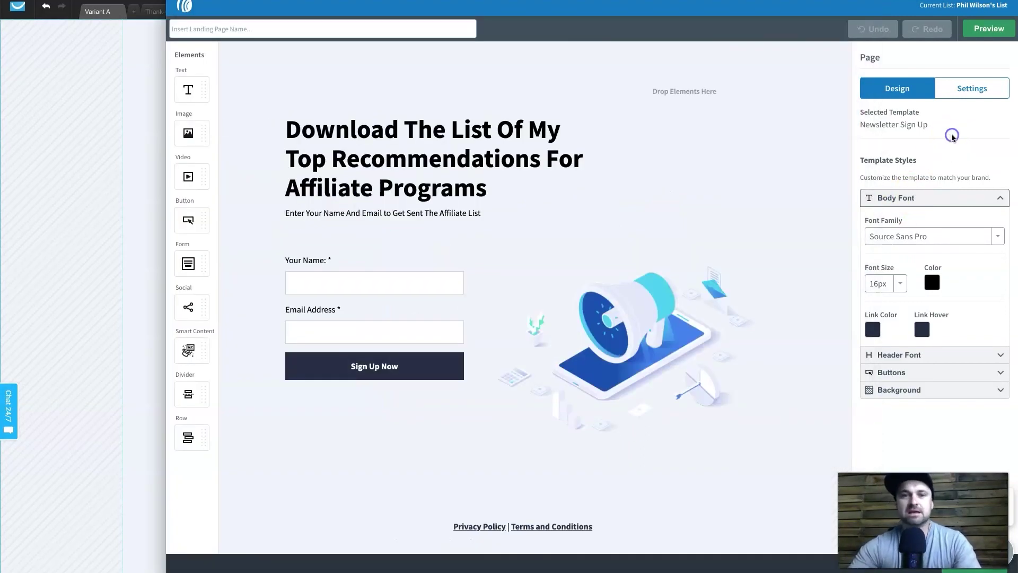
{"action": "left_click", "coordinate": [607, 329]}
{"action": "left_click_drag", "start_coordinate": [607, 329], "coordinate": [599, 300]}
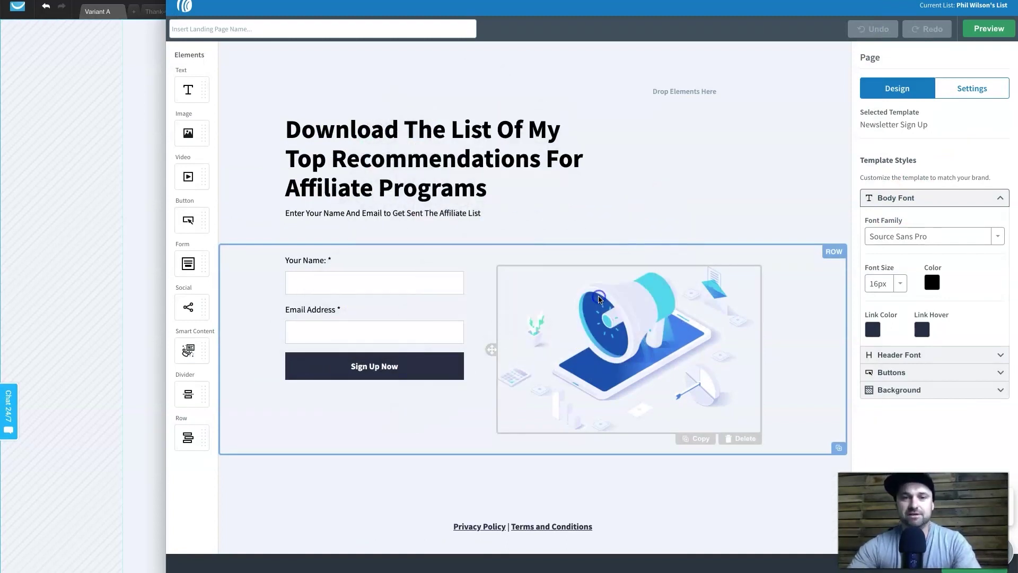
{"action": "left_click_drag", "start_coordinate": [490, 347], "coordinate": [485, 222]}
{"action": "left_click_drag", "start_coordinate": [276, 304], "coordinate": [633, 457]}
{"action": "left_click", "coordinate": [515, 355]}
{"action": "left_click", "coordinate": [434, 445]}
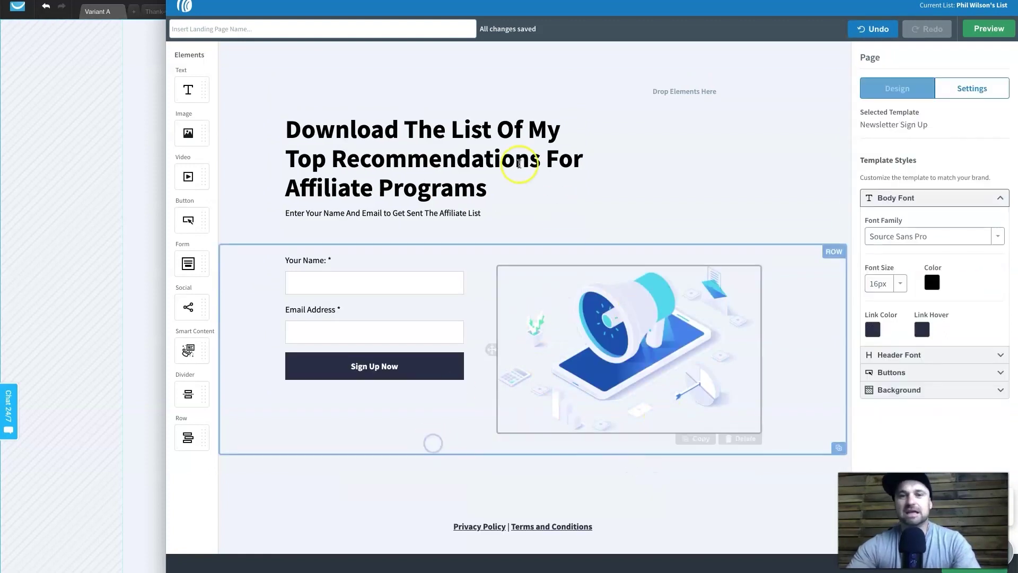
- Examine the settings of the sign-up form, the megaphone image and the footer row in the AWeber editor
{"action": "left_click", "coordinate": [355, 265]}
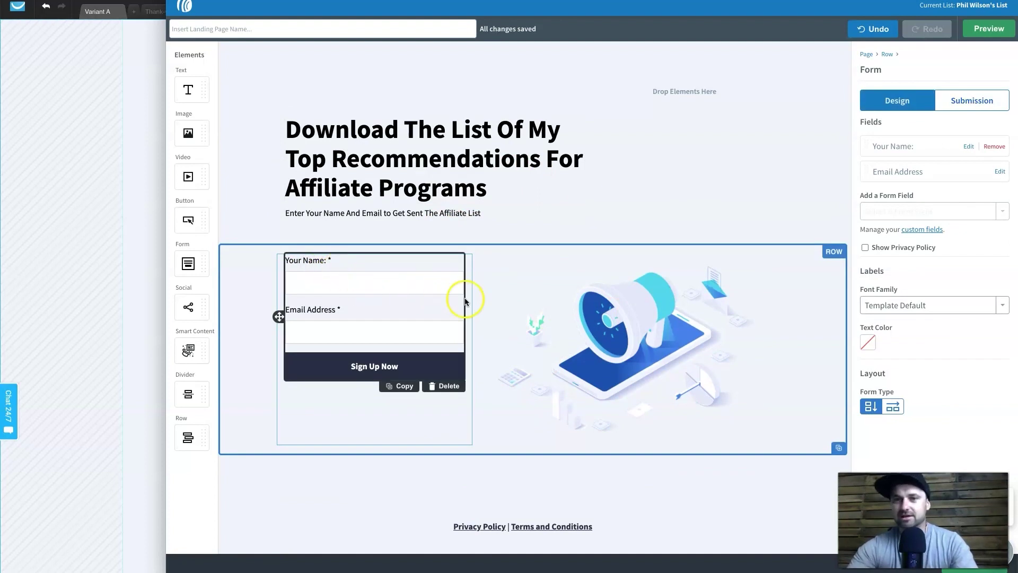
{"action": "left_click", "coordinate": [622, 310]}
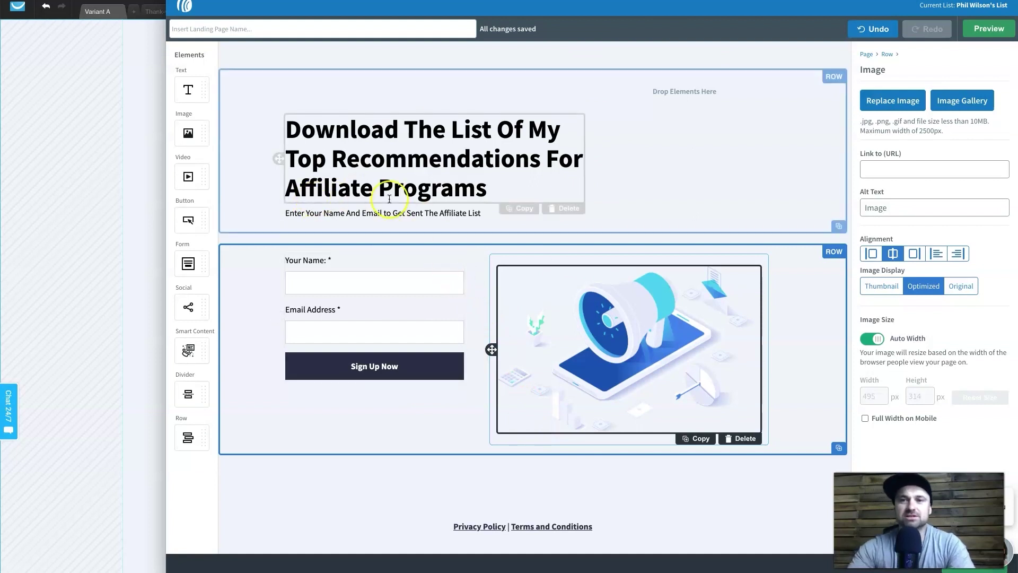
{"action": "left_click", "coordinate": [641, 473]}
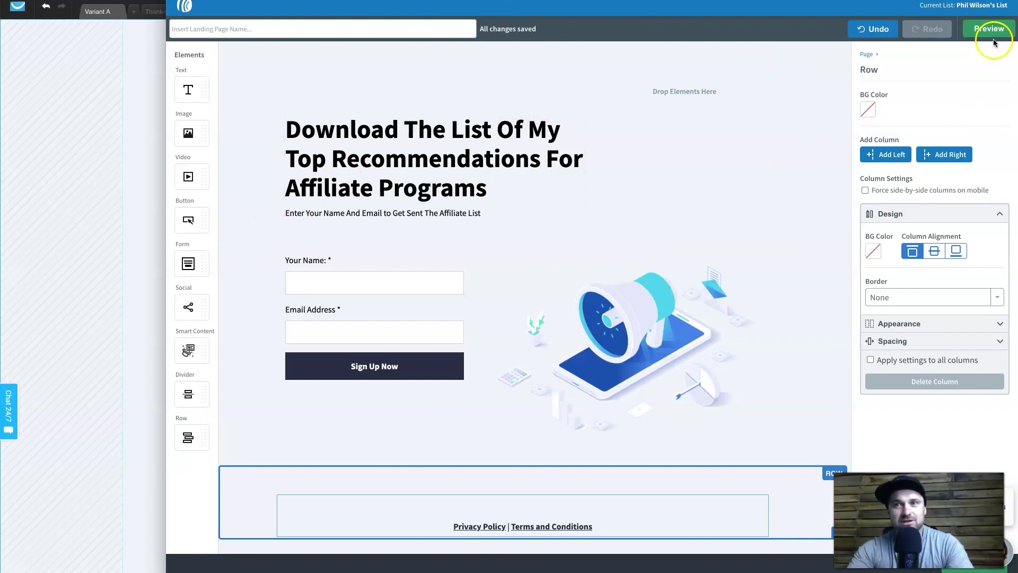
- Check the GetResponse landing page's mobile layout and return to the desktop layout
{"action": "left_click", "coordinate": [75, 132]}
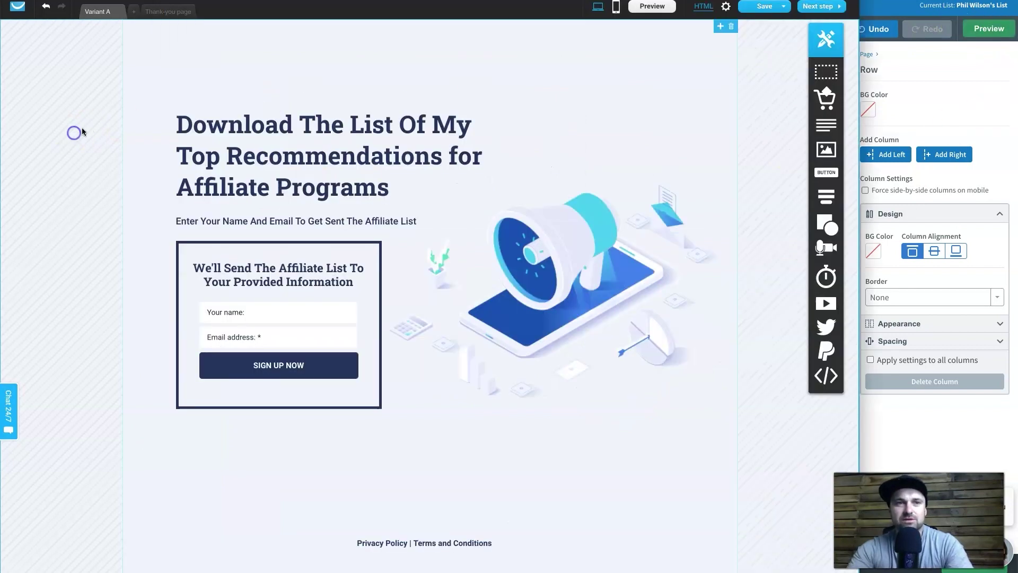
{"action": "left_click", "coordinate": [616, 9]}
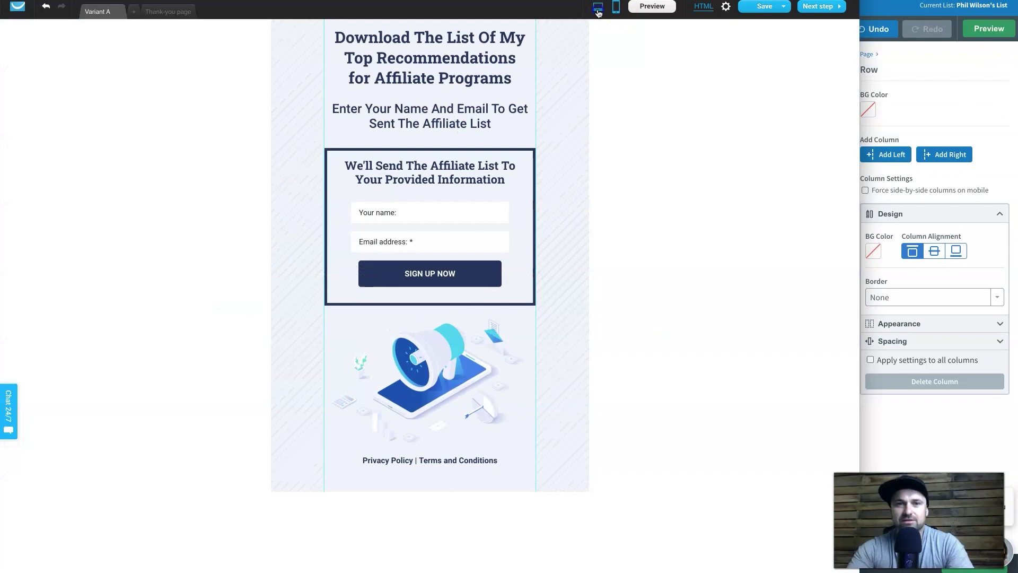
{"action": "left_click", "coordinate": [598, 9]}
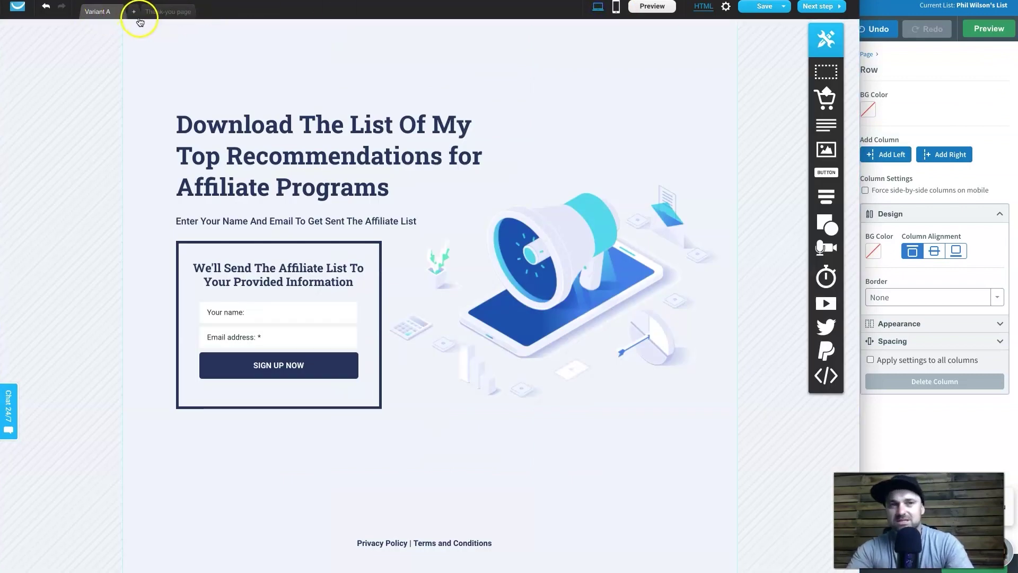
- Review the GetResponse landing page's SEO and additional settings without changing them, and save the page
{"action": "left_click", "coordinate": [727, 8]}
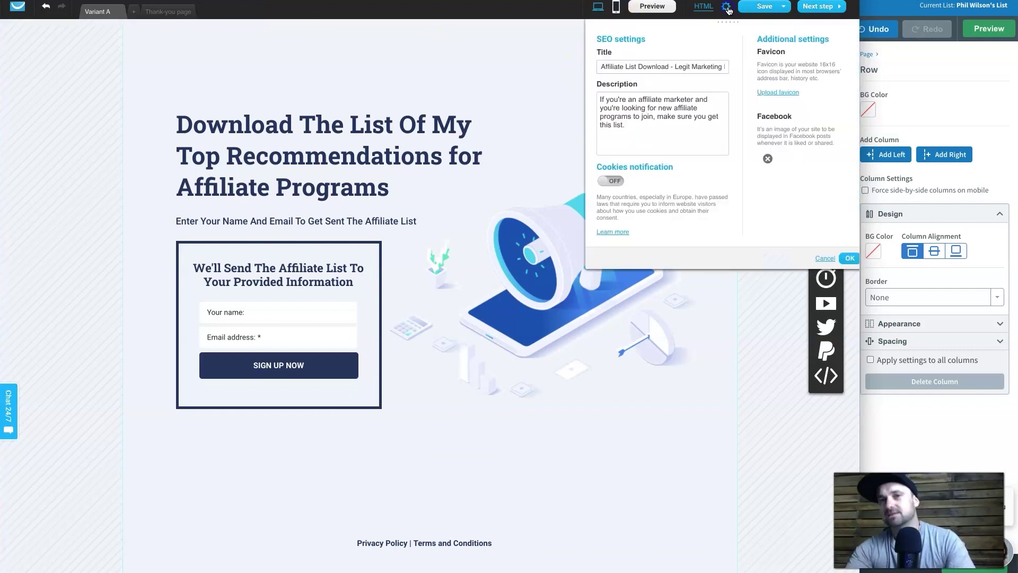
{"action": "left_click", "coordinate": [727, 8]}
{"action": "left_click", "coordinate": [740, 43]}
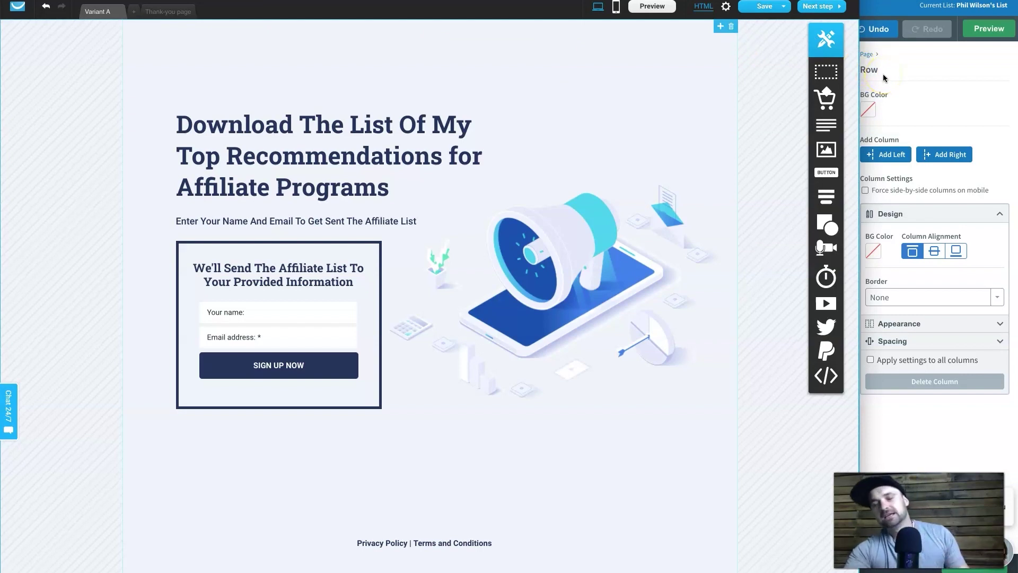
{"action": "left_click", "coordinate": [782, 7]}
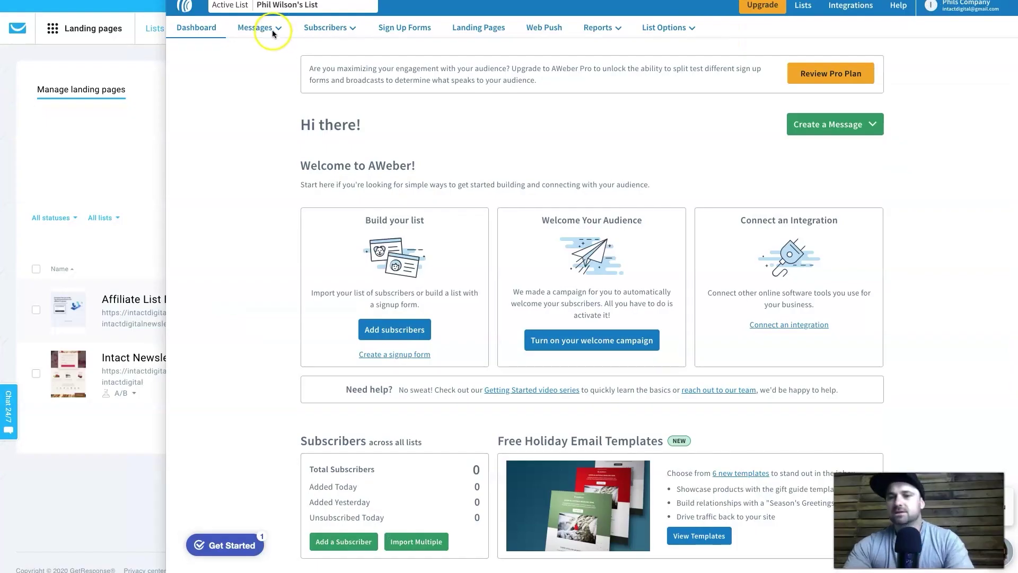
- Look over AWeber's message options and open the email marketing section in GetResponse
{"action": "left_click", "coordinate": [272, 30]}
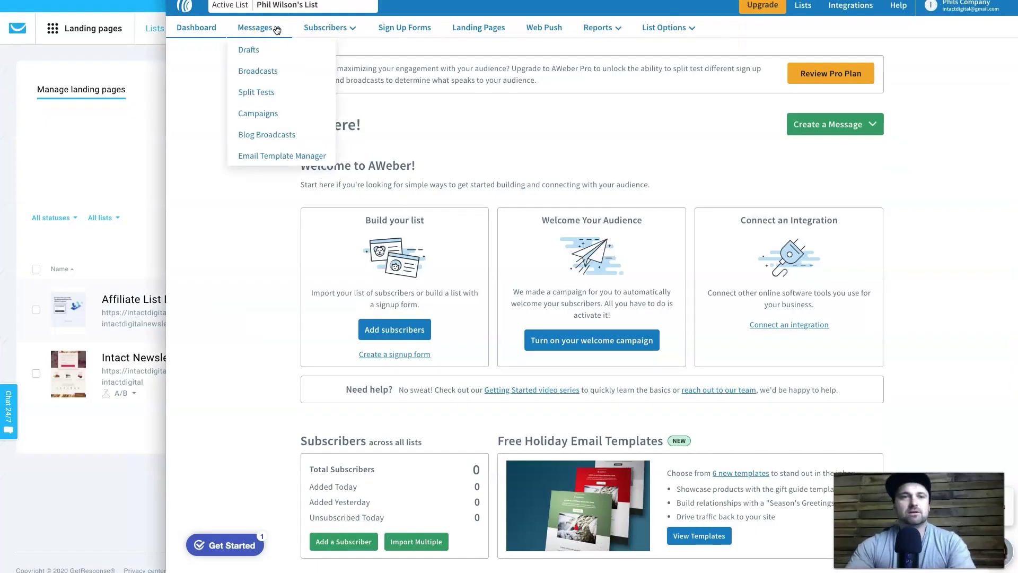
{"action": "left_click", "coordinate": [75, 32]}
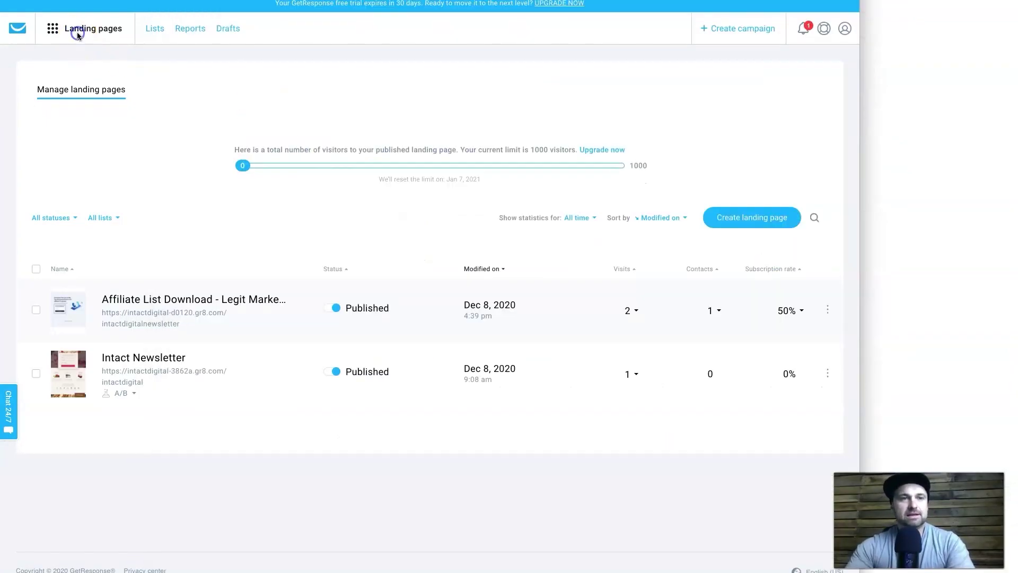
{"action": "left_click", "coordinate": [78, 28]}
{"action": "left_click", "coordinate": [67, 85]}
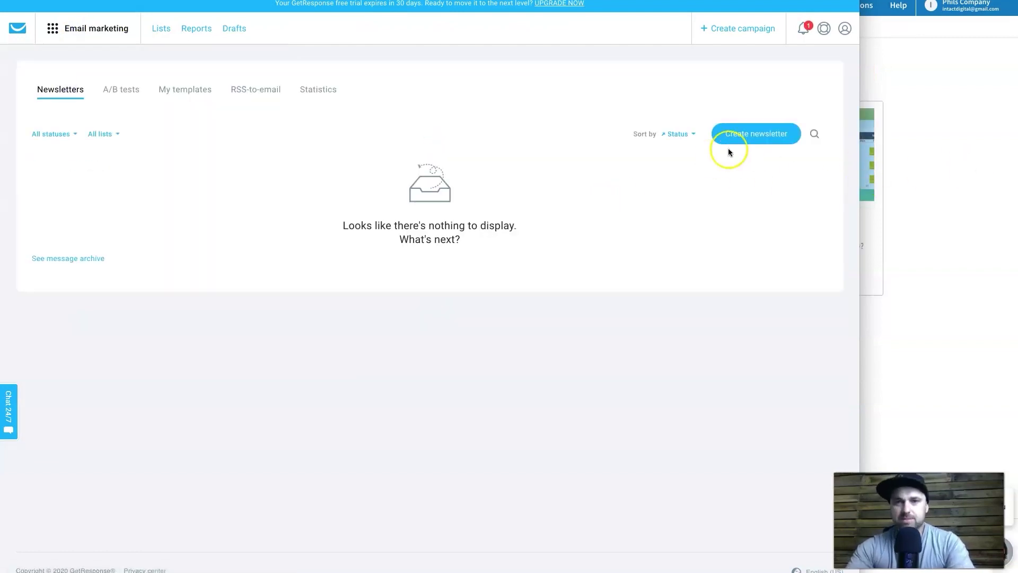
- Create a new GetResponse newsletter named "Test Newsletter"
{"action": "left_click", "coordinate": [737, 142]}
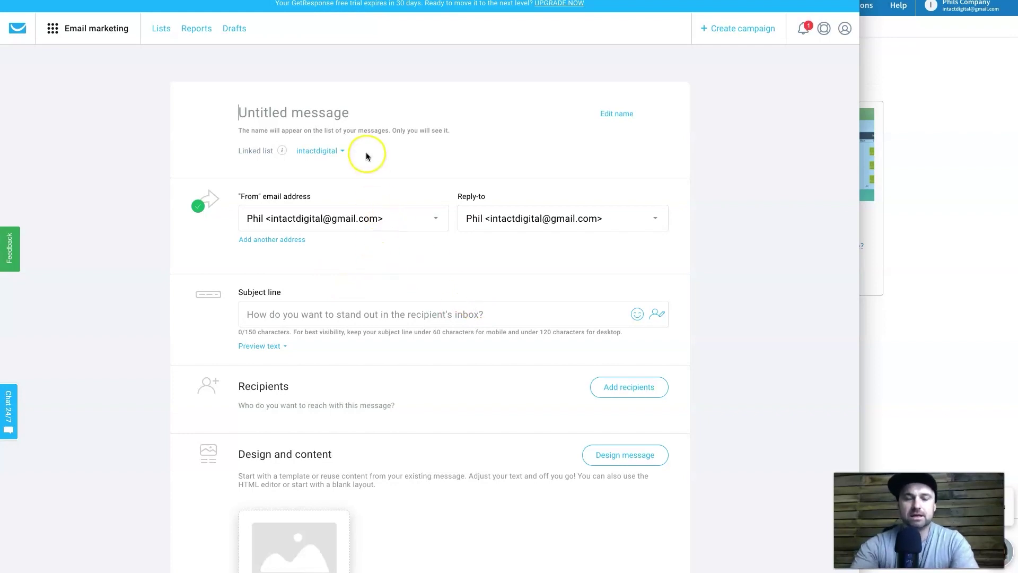
{"action": "left_click", "coordinate": [305, 106]}
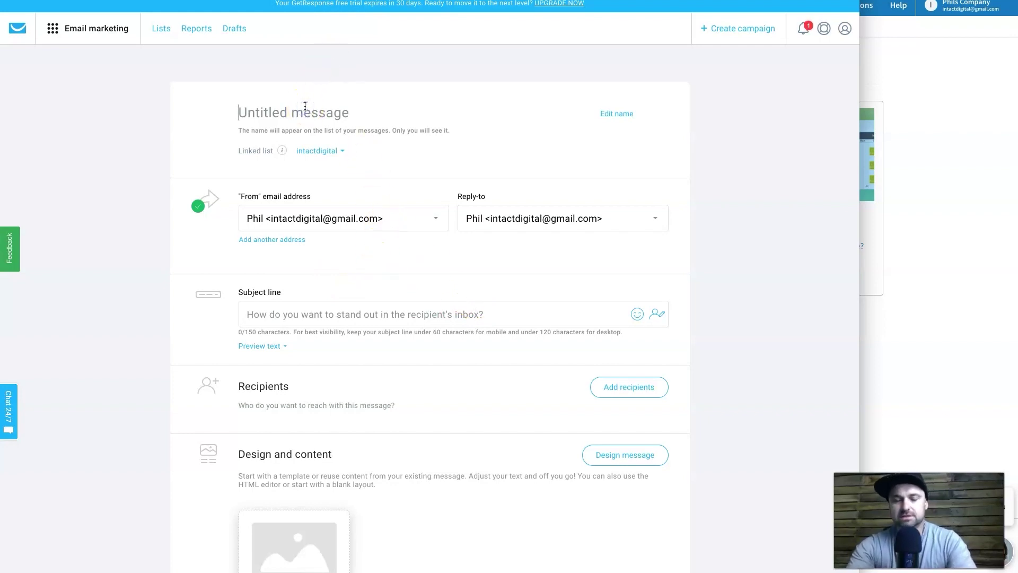
{"action": "type", "text": "Test Newsletter"}
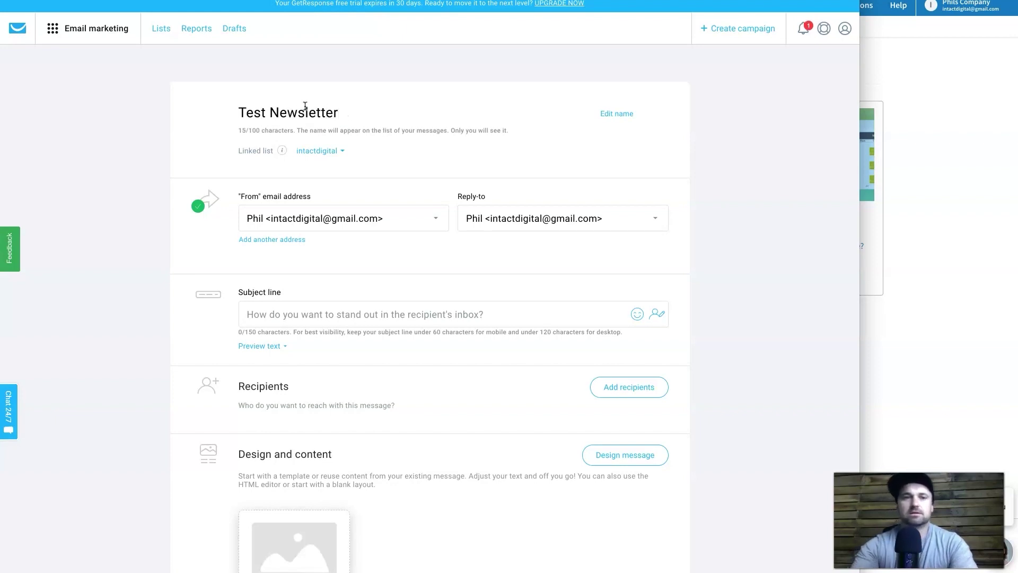
- Set the newsletter's subject line to "Congratulations, here are your free bonuses for being in the community"
{"action": "scroll", "coordinate": [404, 381], "scroll_direction": "down", "scroll_amount": 2}
{"action": "left_click", "coordinate": [414, 218]}
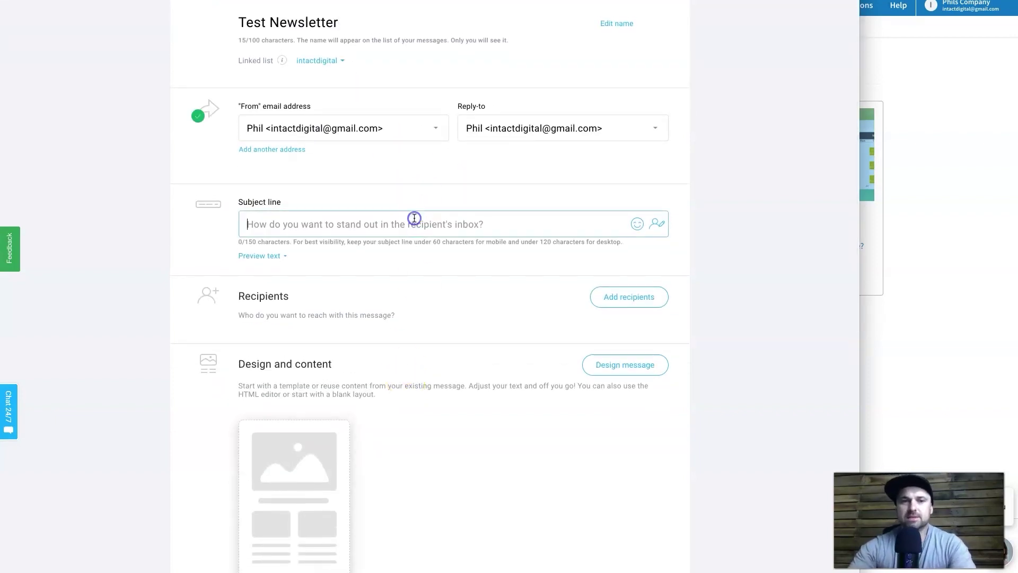
{"action": "type", "text": "W"}
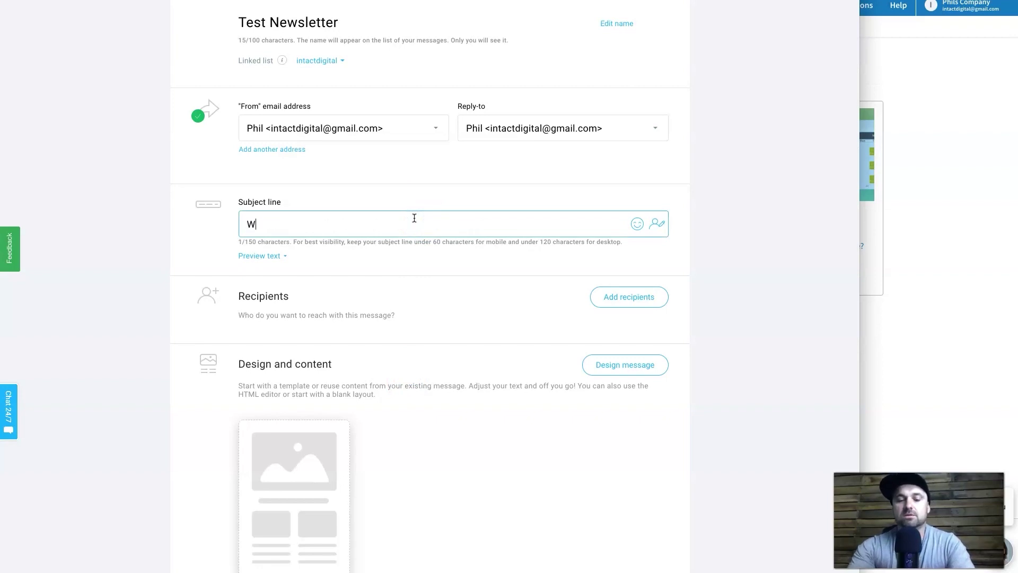
{"action": "type", "text": "ongratulations, here are your free bonuses for being in the community"}
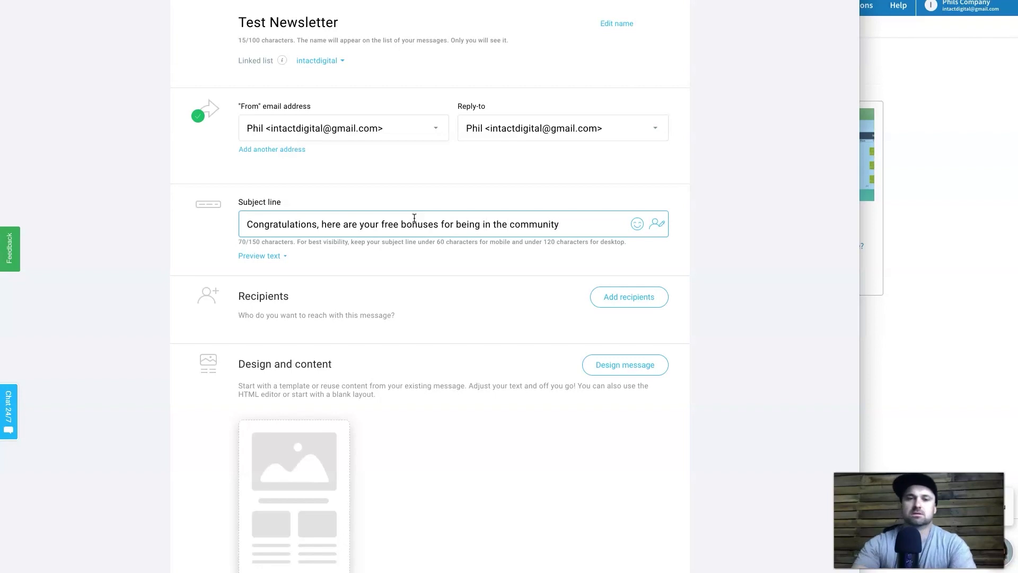
- Add all lists as recipients of the newsletter and start designing its message
{"action": "left_click", "coordinate": [598, 307]}
{"action": "left_click", "coordinate": [221, 132]}
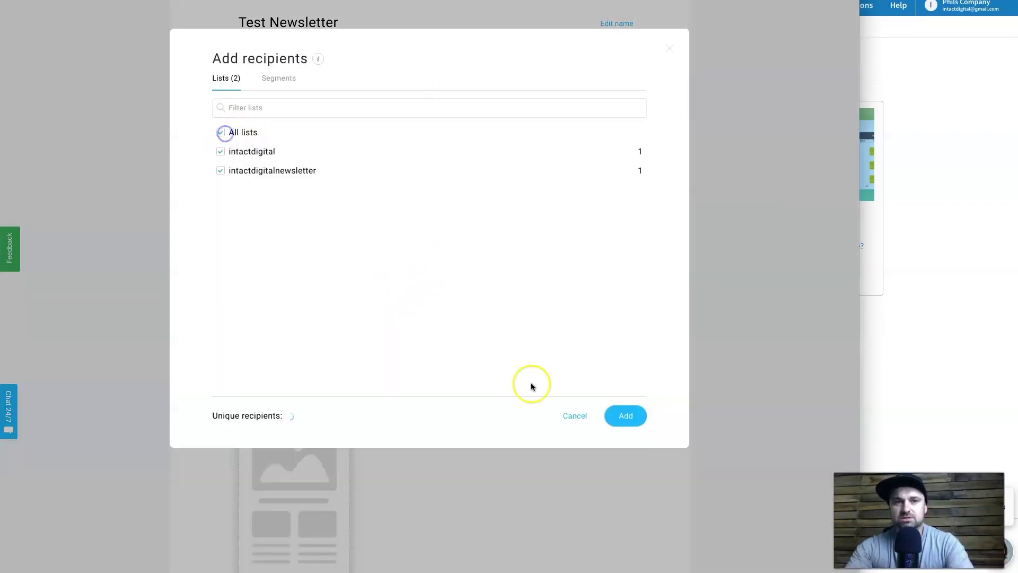
{"action": "left_click", "coordinate": [624, 415]}
{"action": "scroll", "coordinate": [627, 408], "scroll_direction": "down", "scroll_amount": 3}
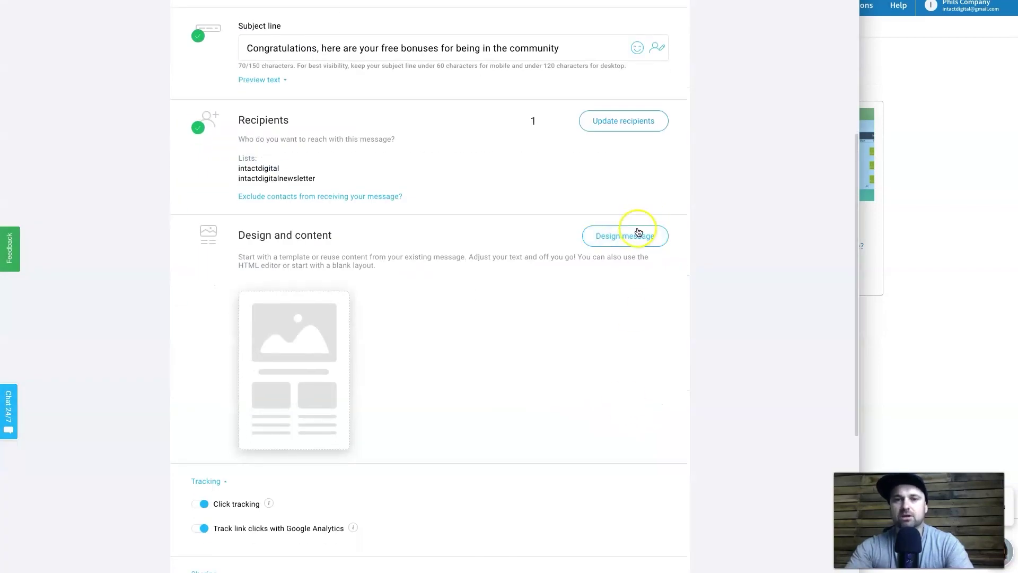
{"action": "left_click", "coordinate": [625, 245]}
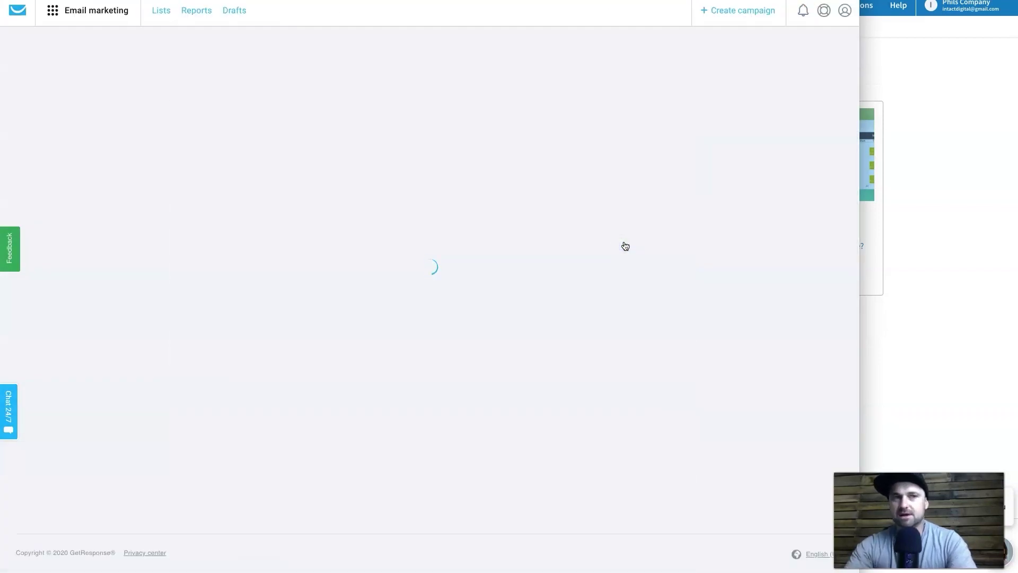
- Browse the predesigned newsletter templates and use the "Marketing management - follow up" template for the message
{"action": "scroll", "coordinate": [625, 246], "scroll_direction": "down", "scroll_amount": 5}
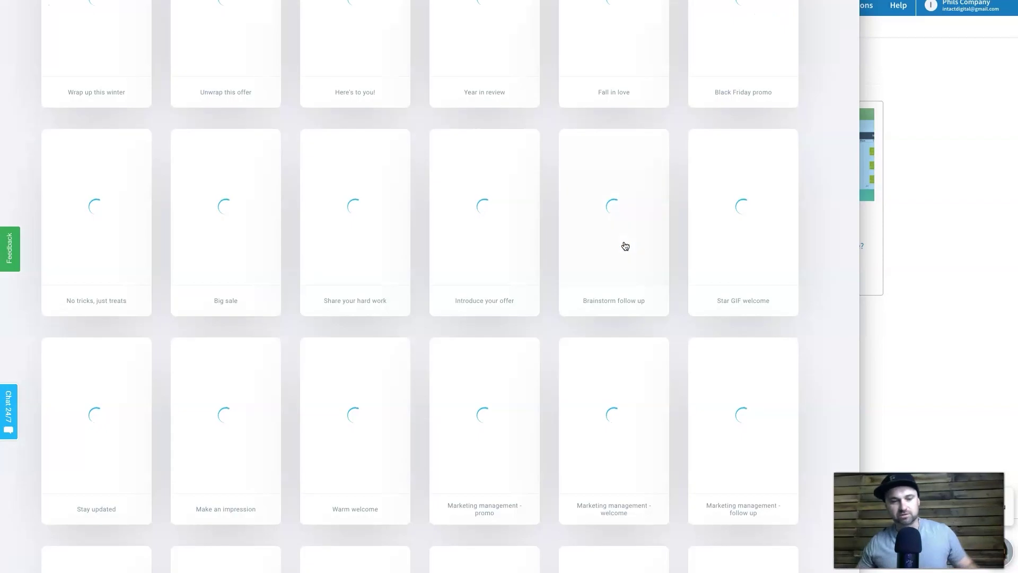
{"action": "left_click", "coordinate": [368, 265]}
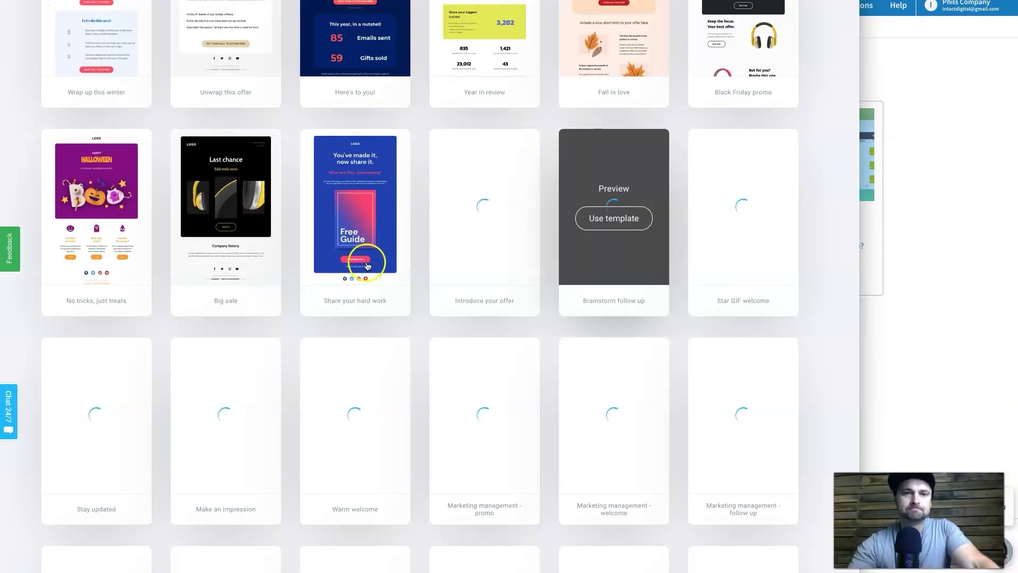
{"action": "scroll", "coordinate": [584, 261], "scroll_direction": "up", "scroll_amount": 3}
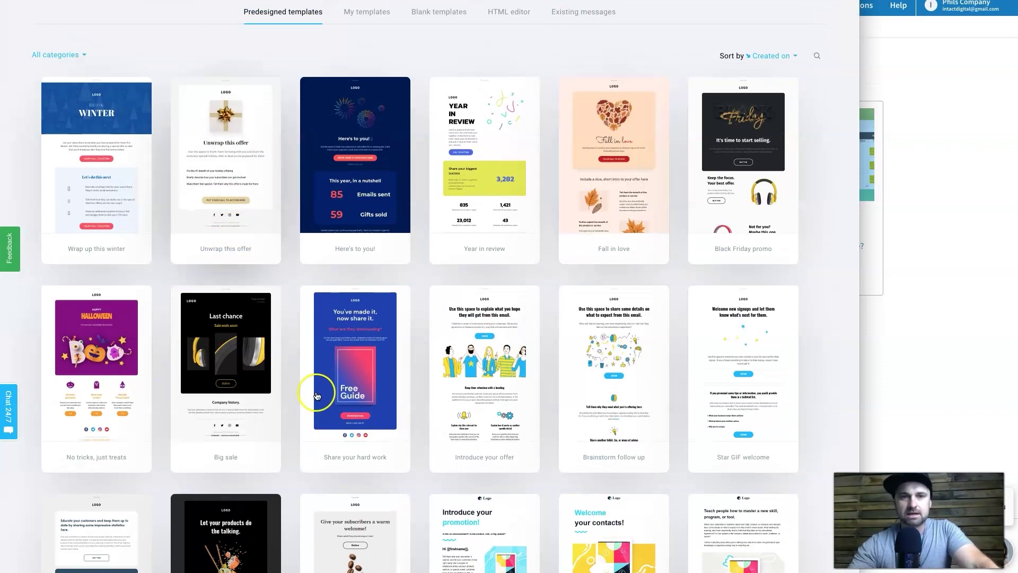
{"action": "scroll", "coordinate": [316, 395], "scroll_direction": "down", "scroll_amount": 3}
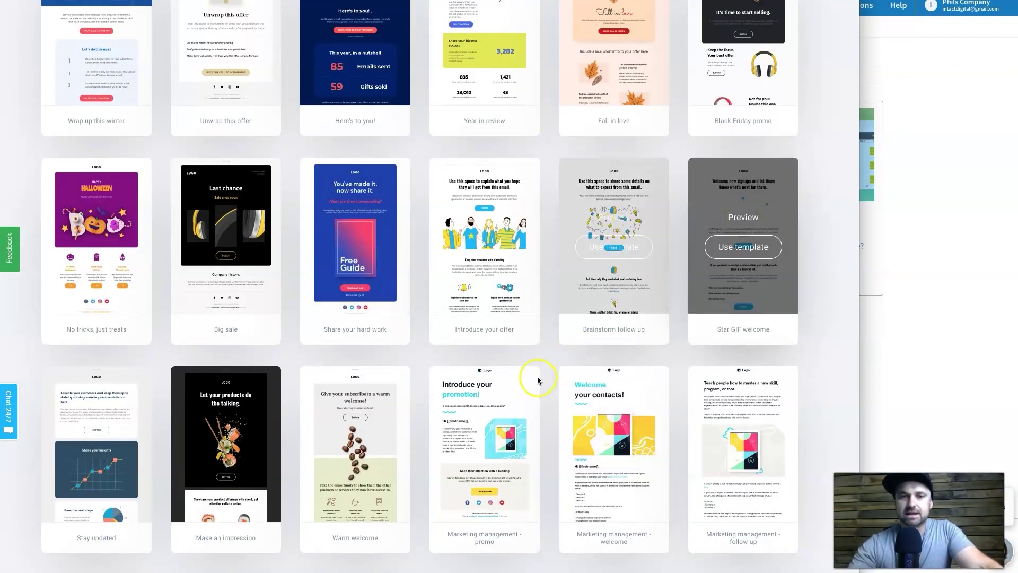
{"action": "scroll", "coordinate": [536, 377], "scroll_direction": "down", "scroll_amount": 3}
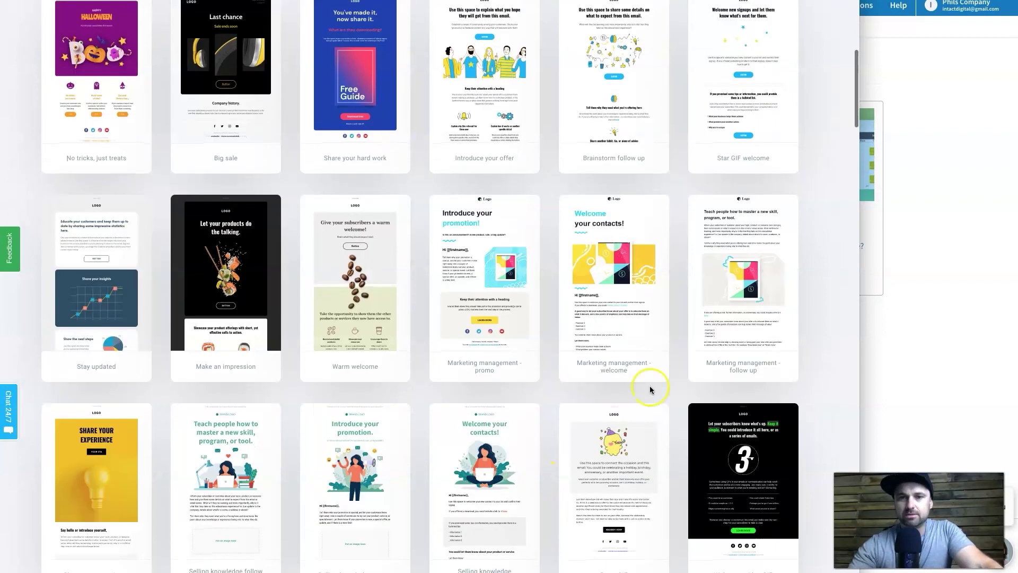
{"action": "left_click", "coordinate": [743, 284]}
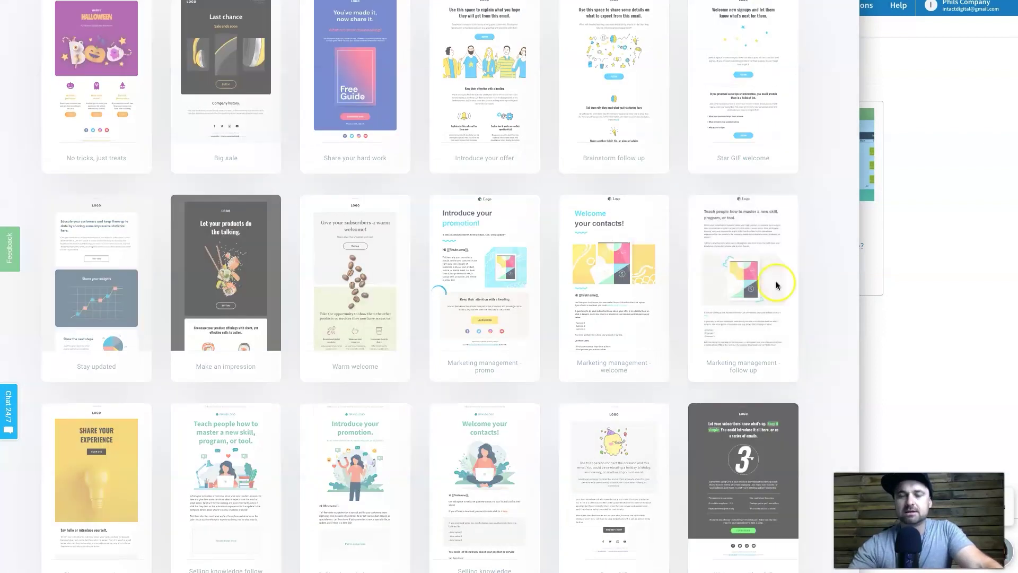
- Switch to AWeber, start a broadcast with the Drag & Drop Email Builder and apply the Curated Newsletter template
{"action": "left_click", "coordinate": [905, 320]}
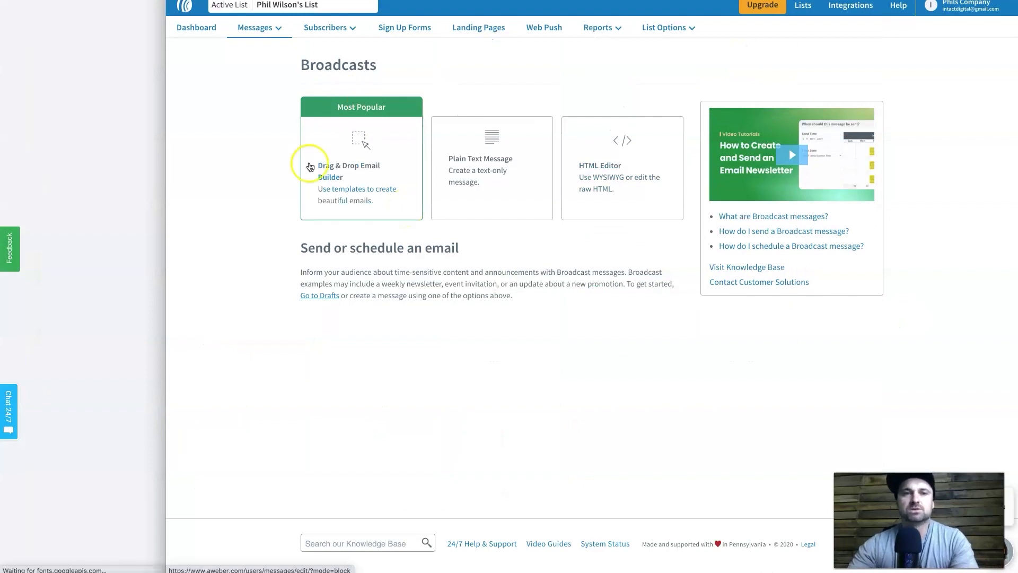
{"action": "left_click", "coordinate": [402, 170]}
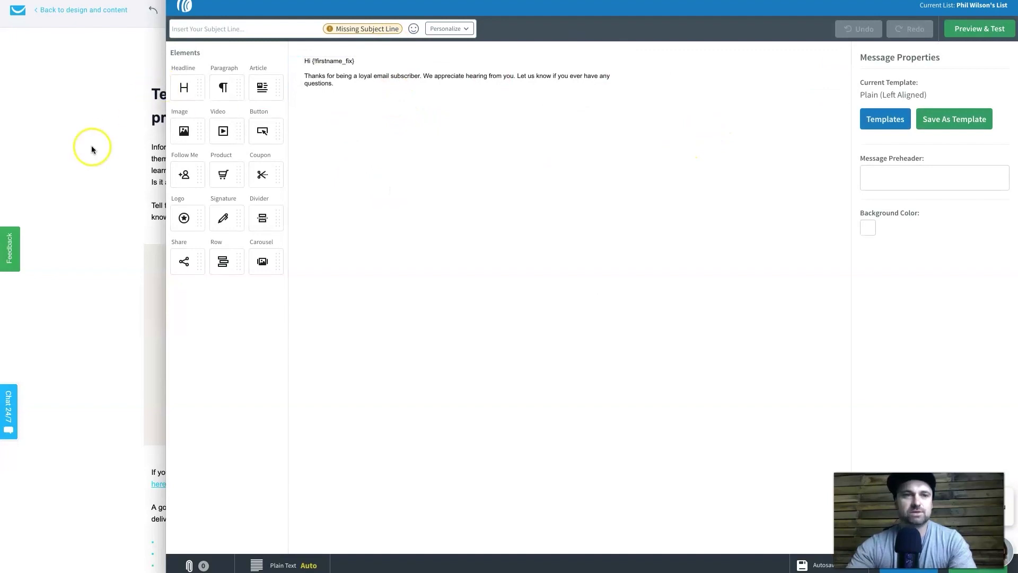
{"action": "left_click", "coordinate": [876, 114]}
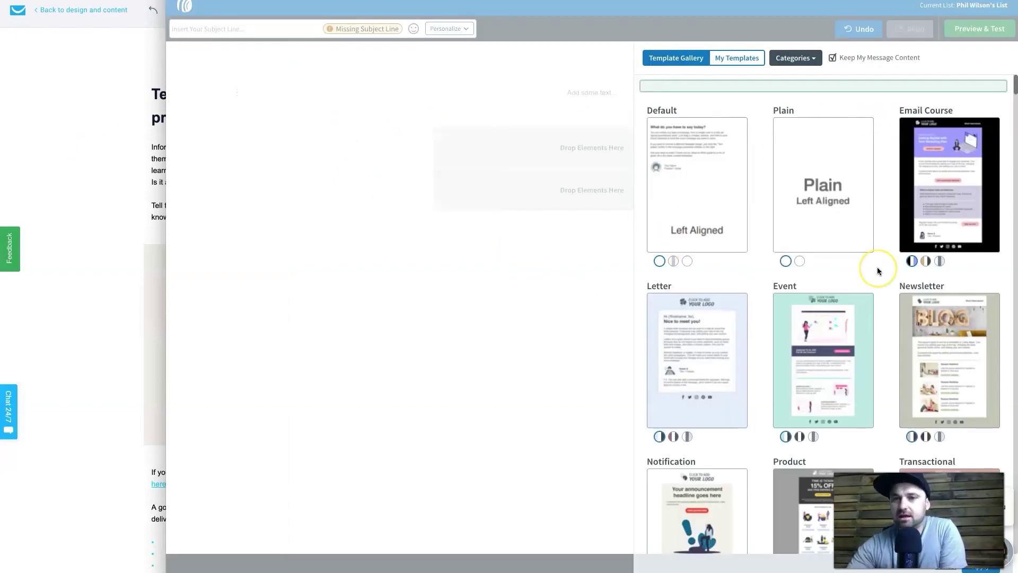
{"action": "scroll", "coordinate": [876, 269], "scroll_direction": "down", "scroll_amount": 10}
{"action": "scroll", "coordinate": [878, 271], "scroll_direction": "down", "scroll_amount": 10}
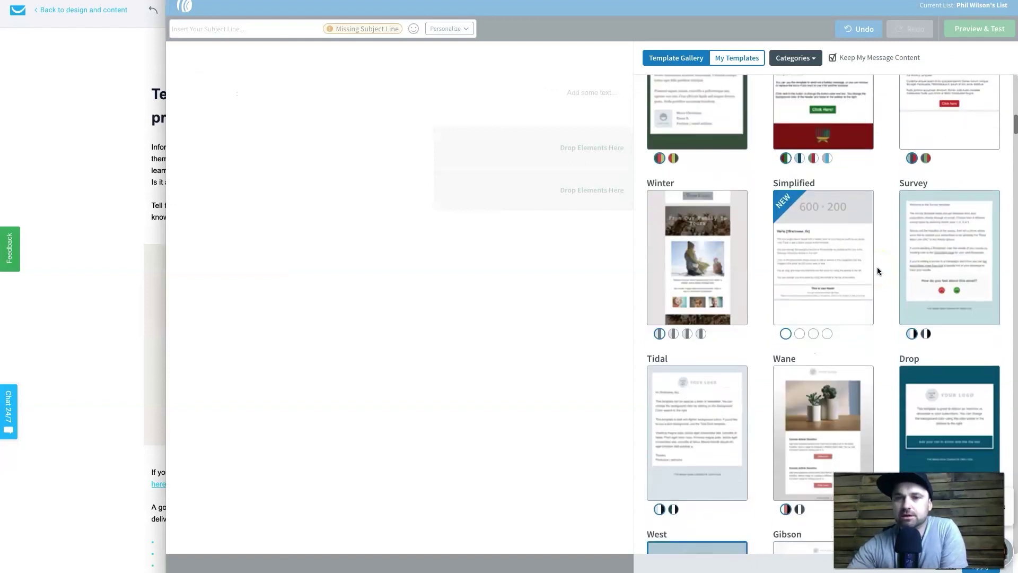
{"action": "scroll", "coordinate": [877, 271], "scroll_direction": "down", "scroll_amount": 10}
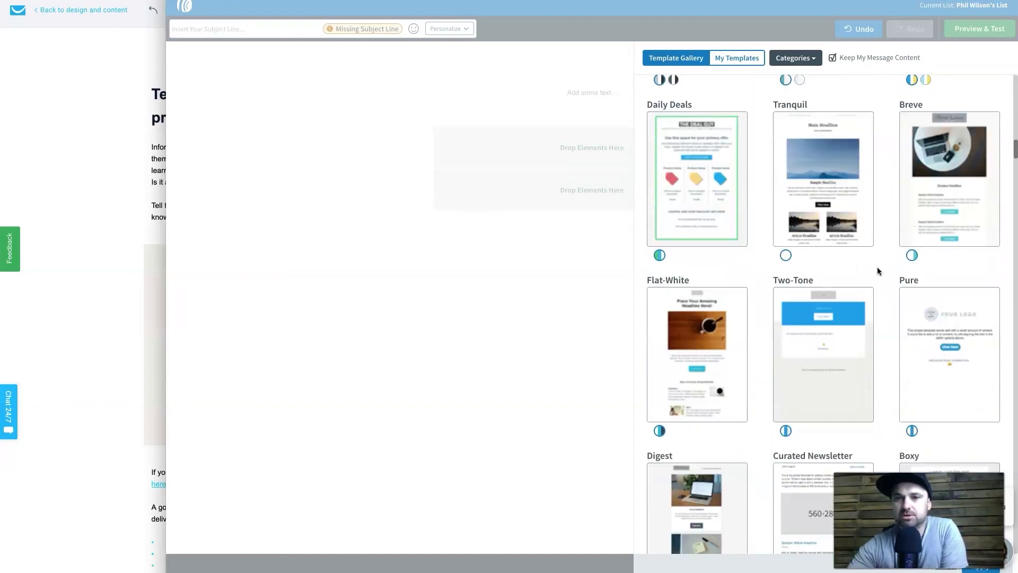
{"action": "scroll", "coordinate": [877, 271], "scroll_direction": "down", "scroll_amount": 1}
{"action": "left_click", "coordinate": [826, 307]}
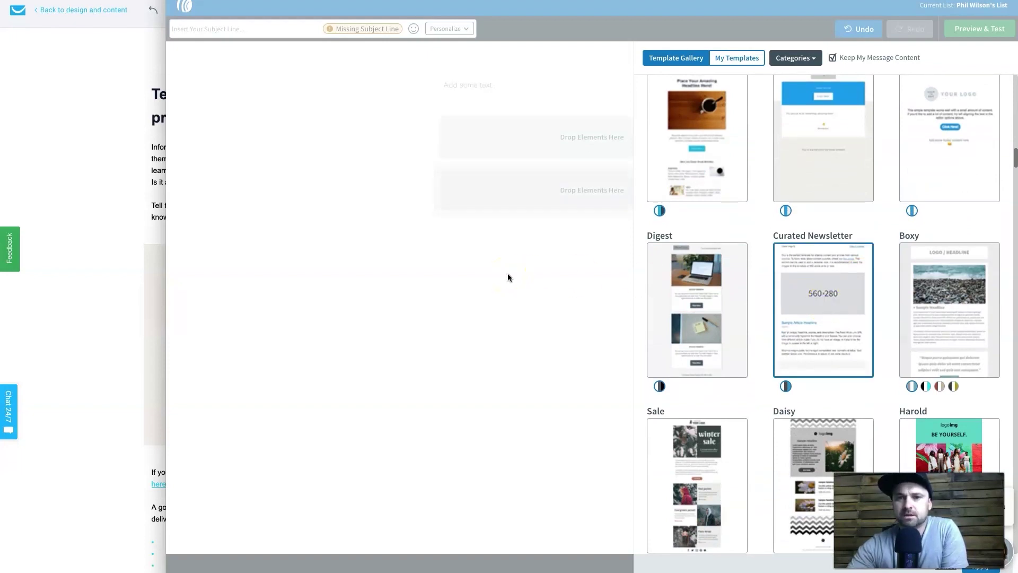
{"action": "left_click", "coordinate": [538, 274]}
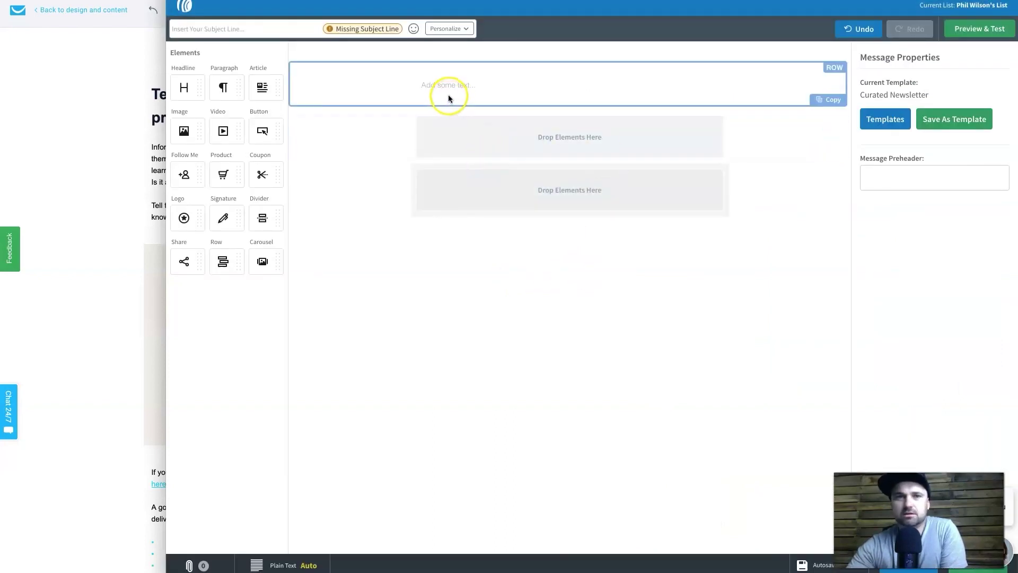
- Look through AWeber's template gallery once more without changing the message's template
{"action": "left_click", "coordinate": [885, 119]}
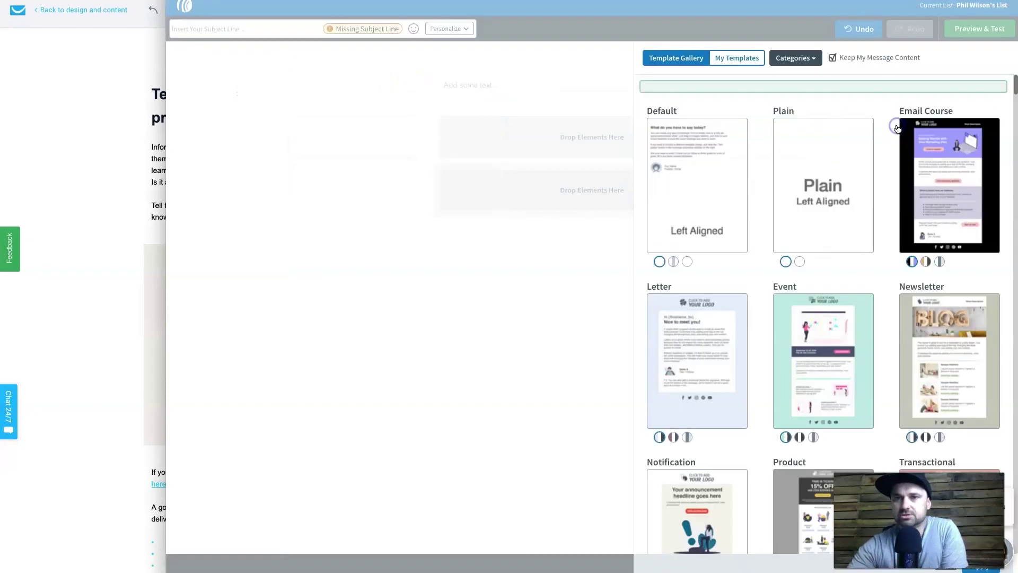
{"action": "scroll", "coordinate": [837, 329], "scroll_direction": "down", "scroll_amount": 20}
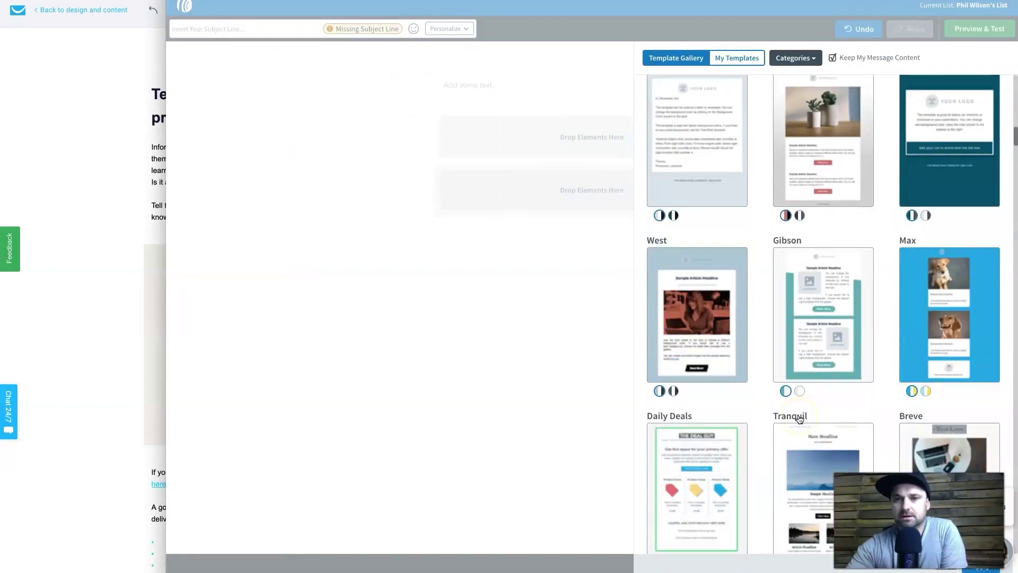
{"action": "scroll", "coordinate": [800, 419], "scroll_direction": "down", "scroll_amount": 3}
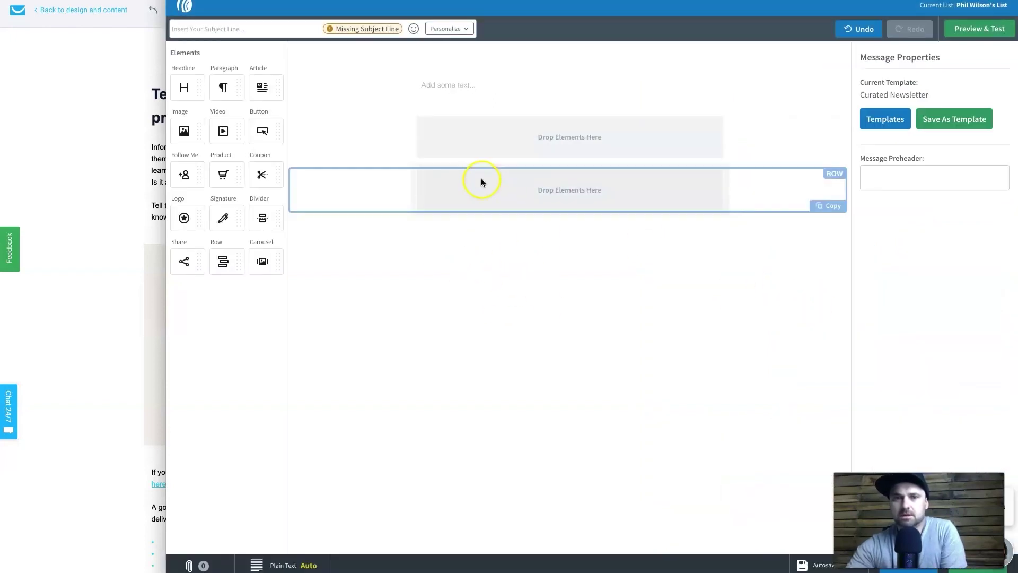
- Replace the template content in both editors with a "Welcome to the Newsletter!" heading, short introduction, tablet image and "STAY IN THE KNOW" button
{"action": "left_click", "coordinate": [442, 89]}
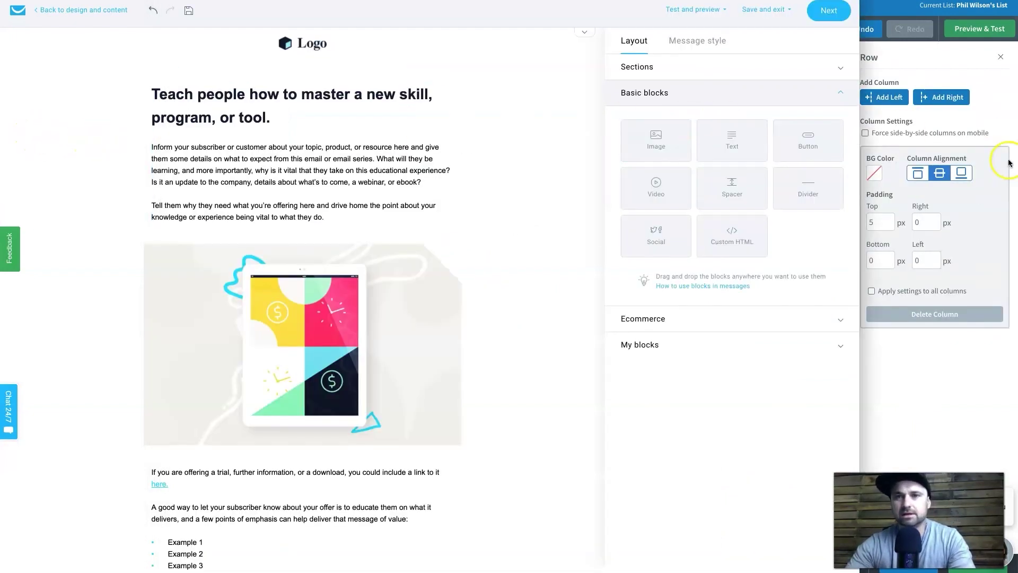
{"action": "left_click", "coordinate": [347, 109]}
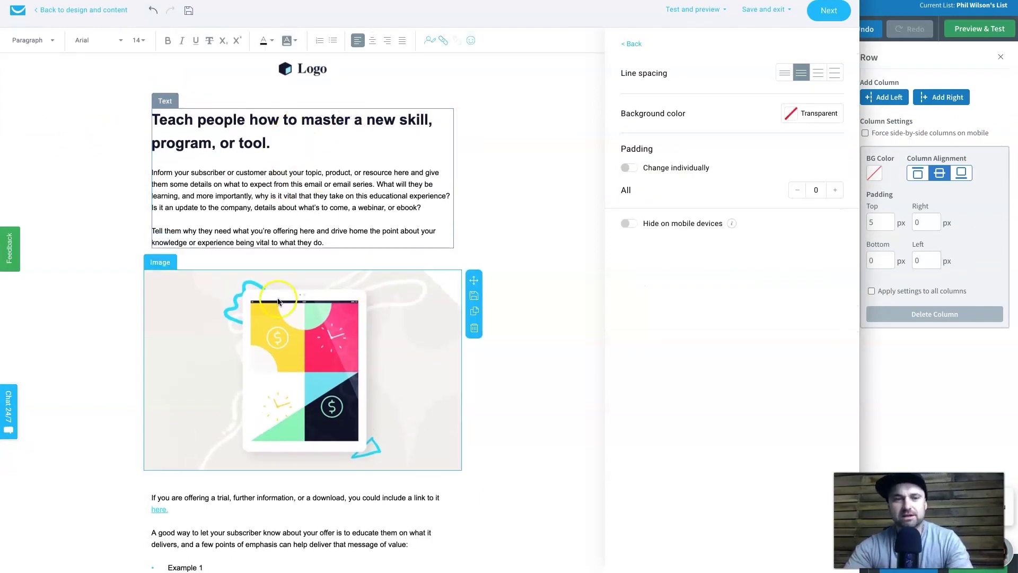
{"action": "triple_click", "coordinate": [243, 131]}
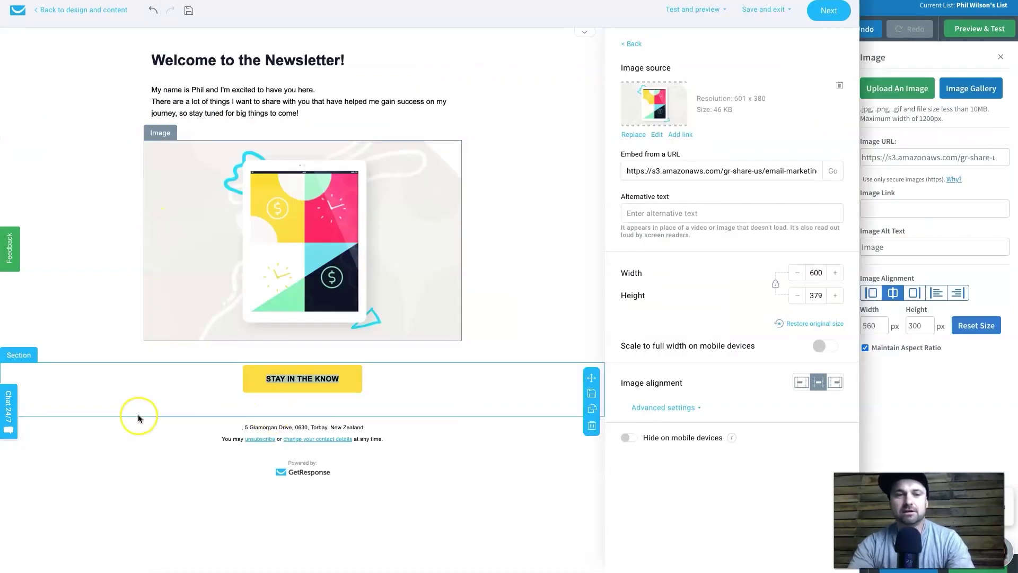
- Compare the finished newsletter in GetResponse and AWeber, examining the section, button and image settings
{"action": "left_click", "coordinate": [139, 411]}
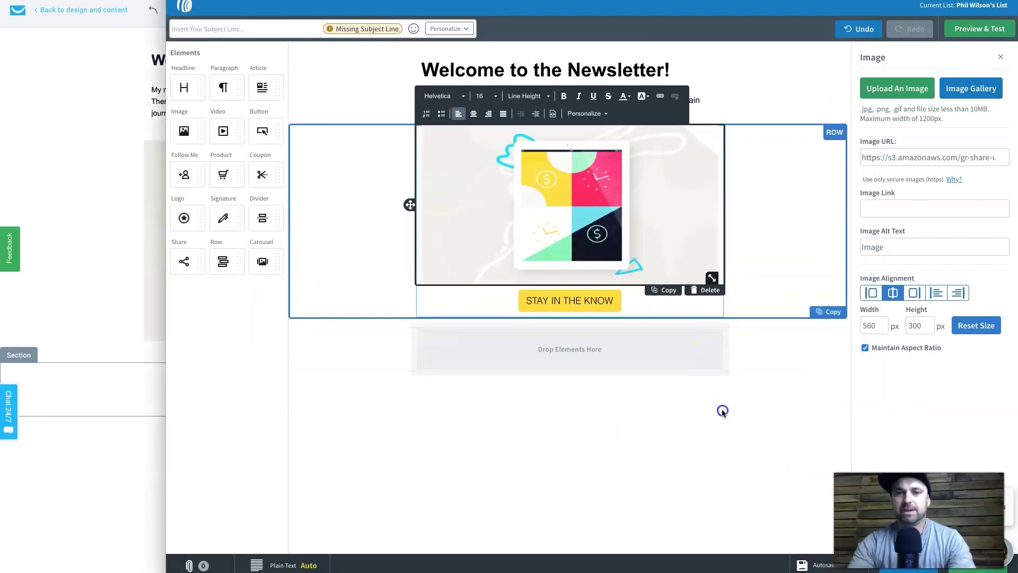
{"action": "left_click", "coordinate": [721, 409]}
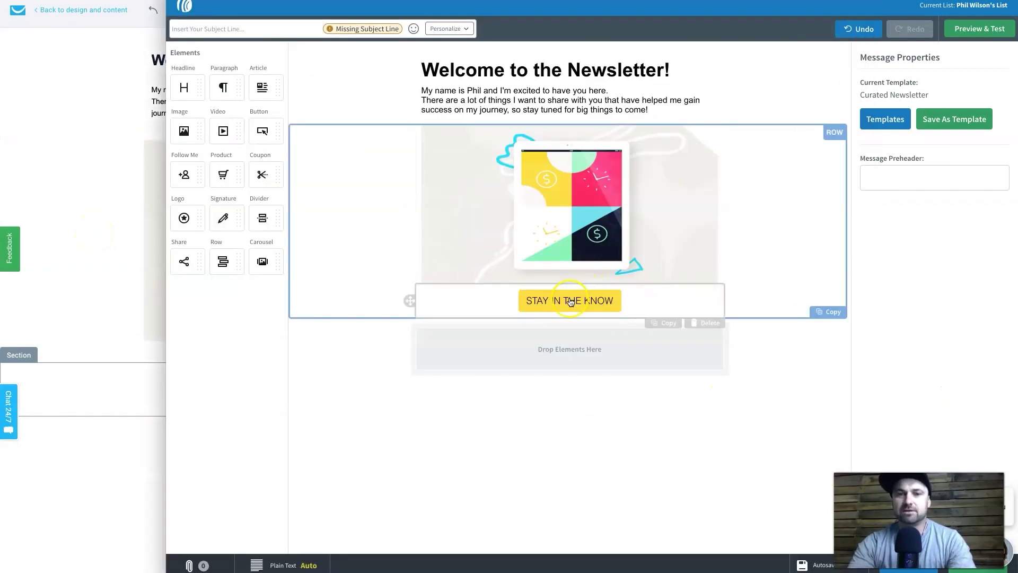
{"action": "left_click", "coordinate": [568, 300]}
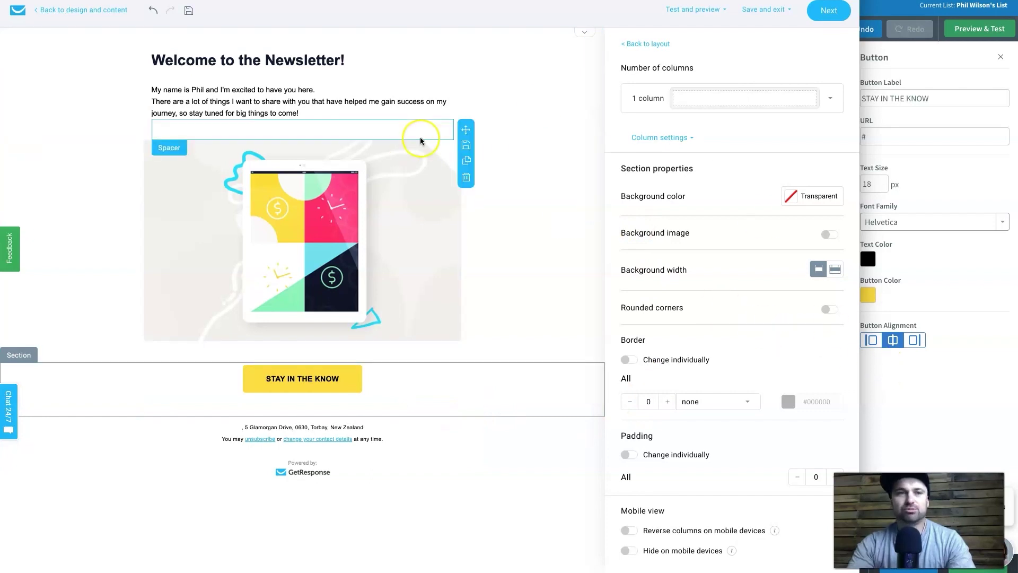
{"action": "left_click", "coordinate": [398, 215]}
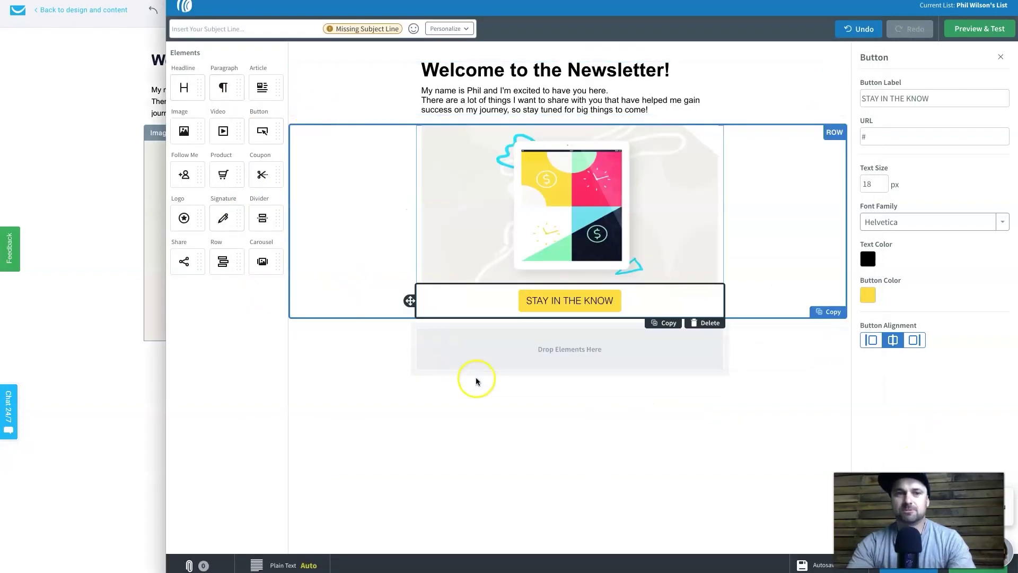
- Set the AWeber message's subject line to "Congratulations, your free bonuses are inside!"
{"action": "left_click", "coordinate": [600, 428]}
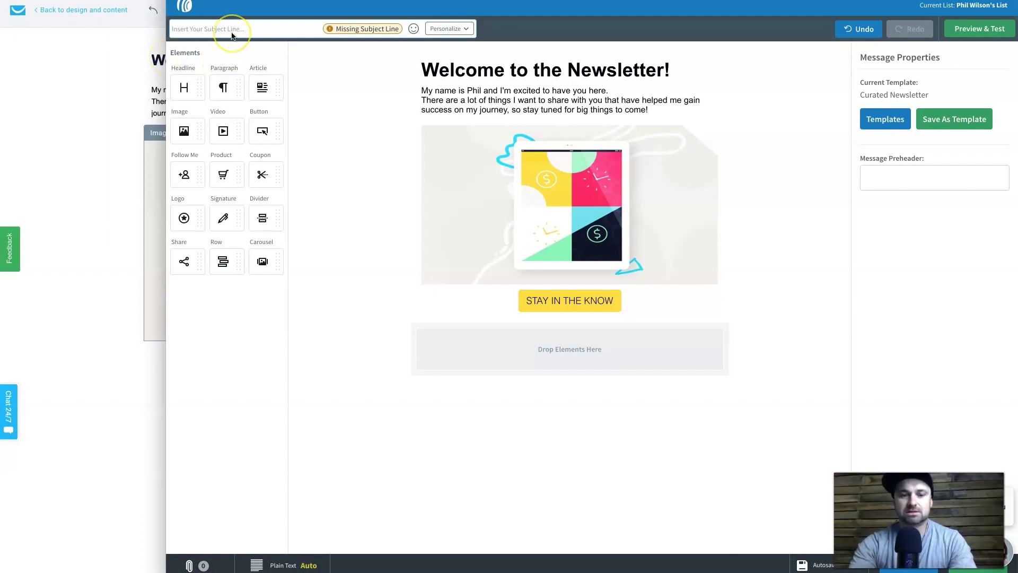
{"action": "type", "text": "Congratulations, your free bonuses are inside!"}
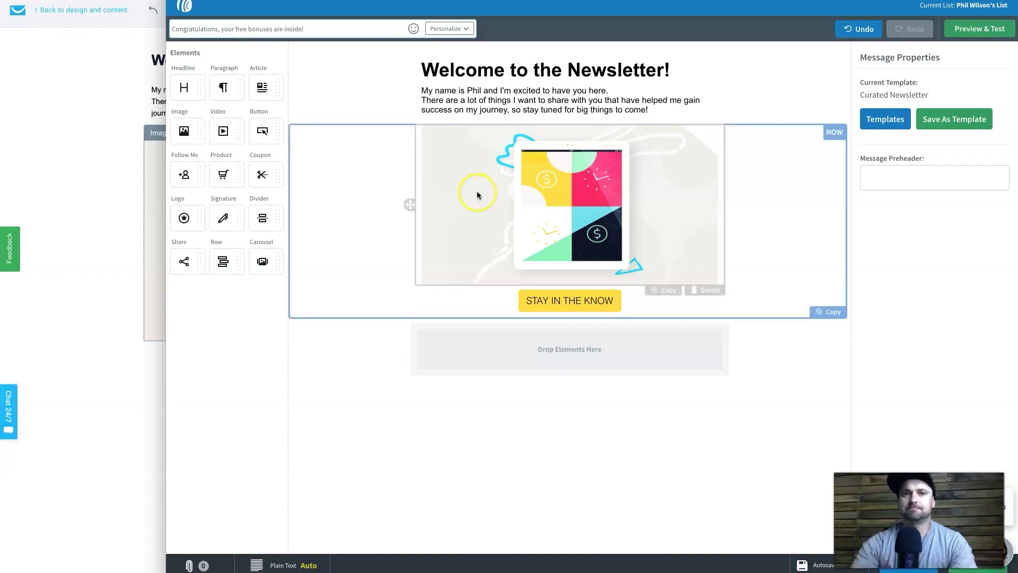
{"action": "left_click", "coordinate": [728, 405]}
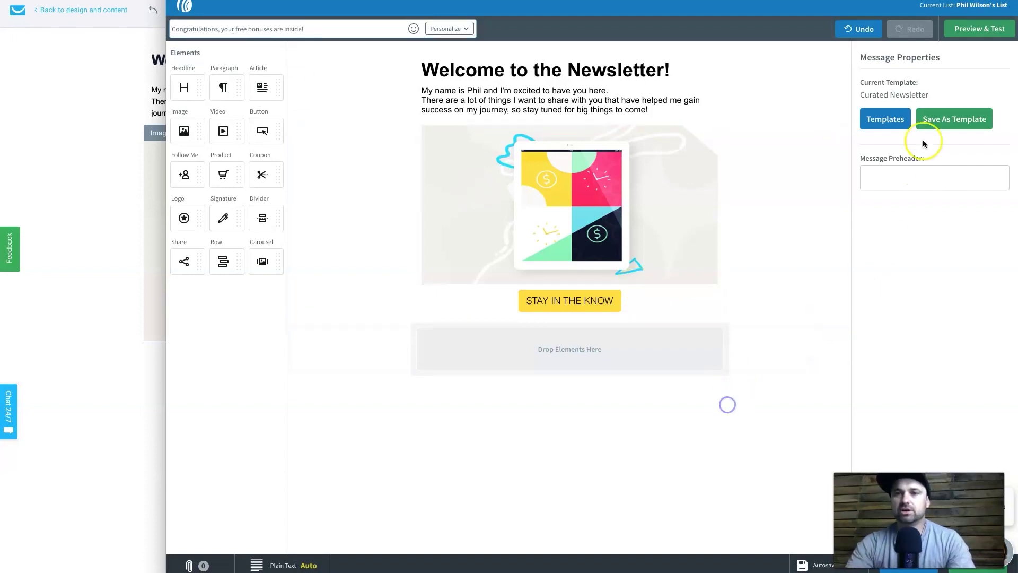
- Send a test message of the newsletter from AWeber and another from GetResponse to the account's email address
{"action": "left_click", "coordinate": [961, 35]}
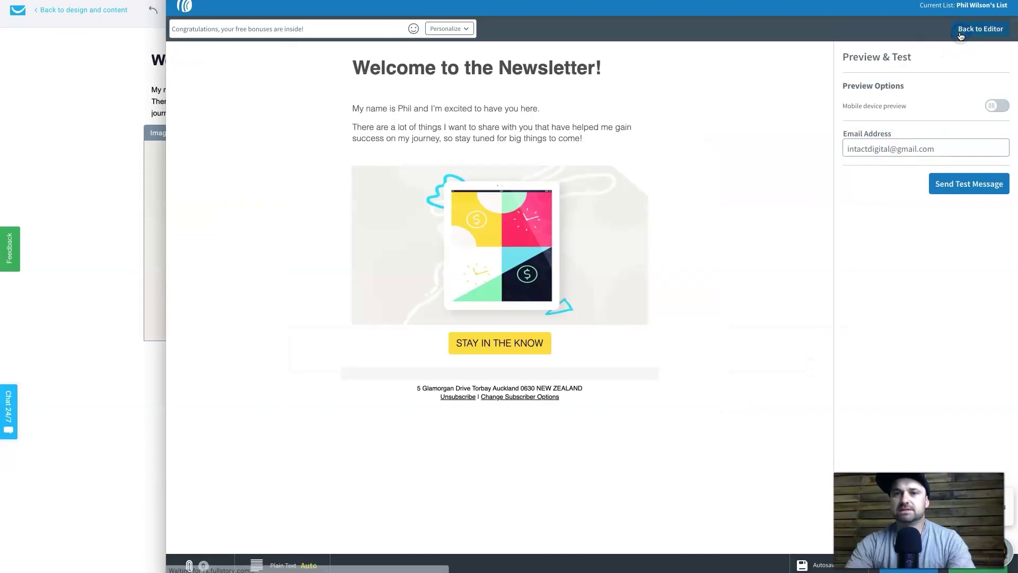
{"action": "left_click", "coordinate": [955, 183]}
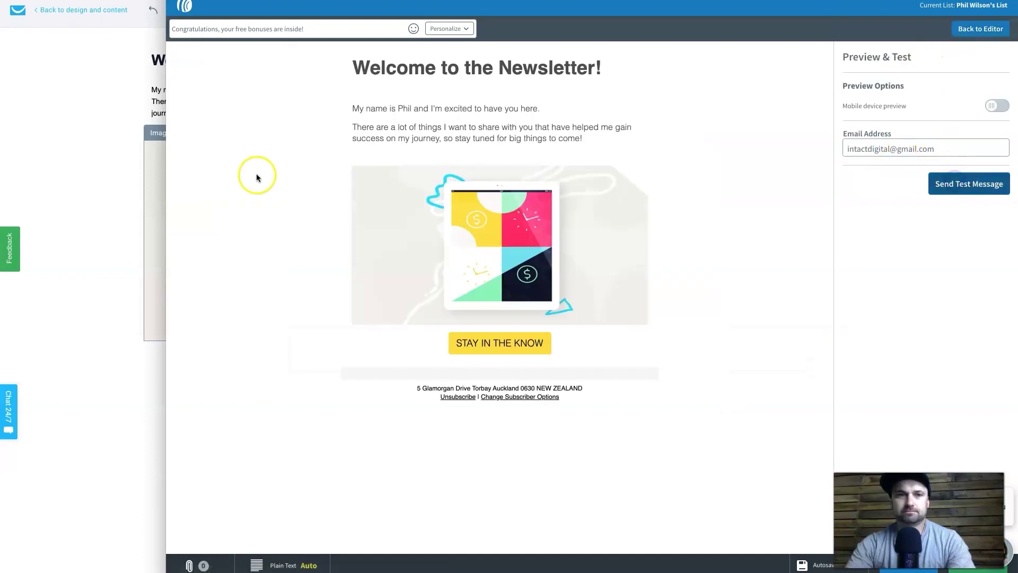
{"action": "left_click", "coordinate": [64, 166]}
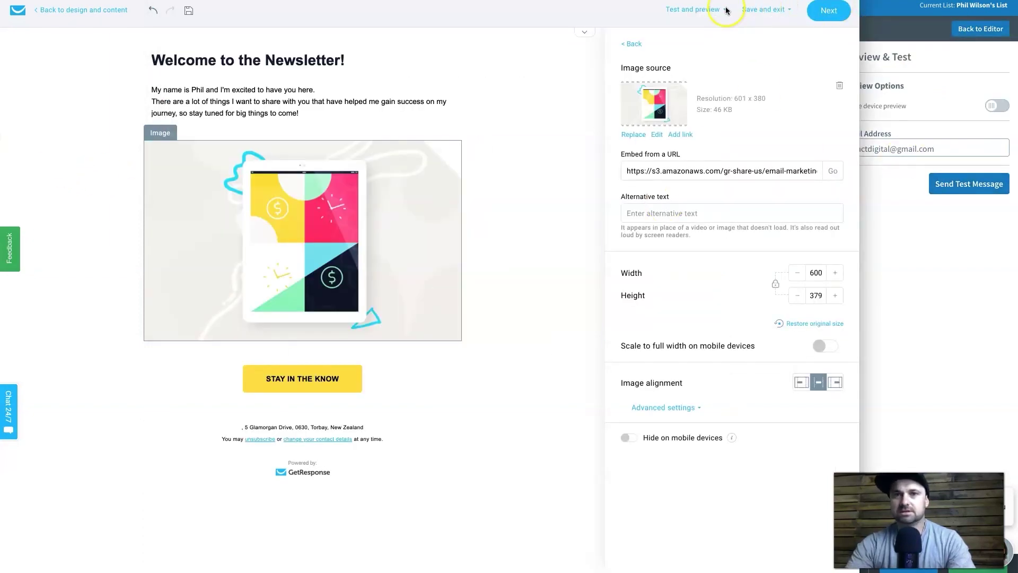
{"action": "left_click", "coordinate": [693, 10]}
{"action": "left_click", "coordinate": [700, 35]}
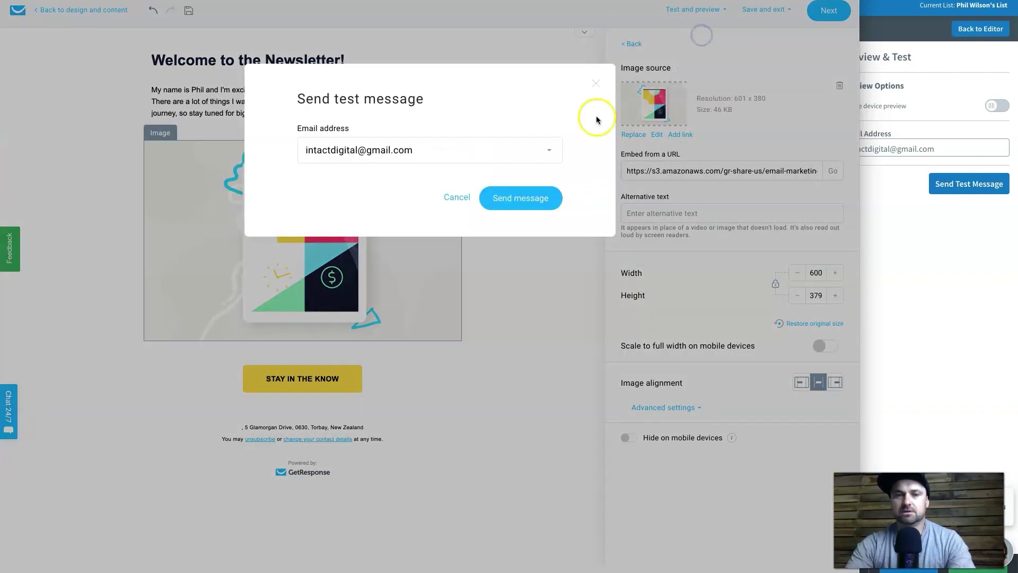
{"action": "left_click", "coordinate": [508, 198]}
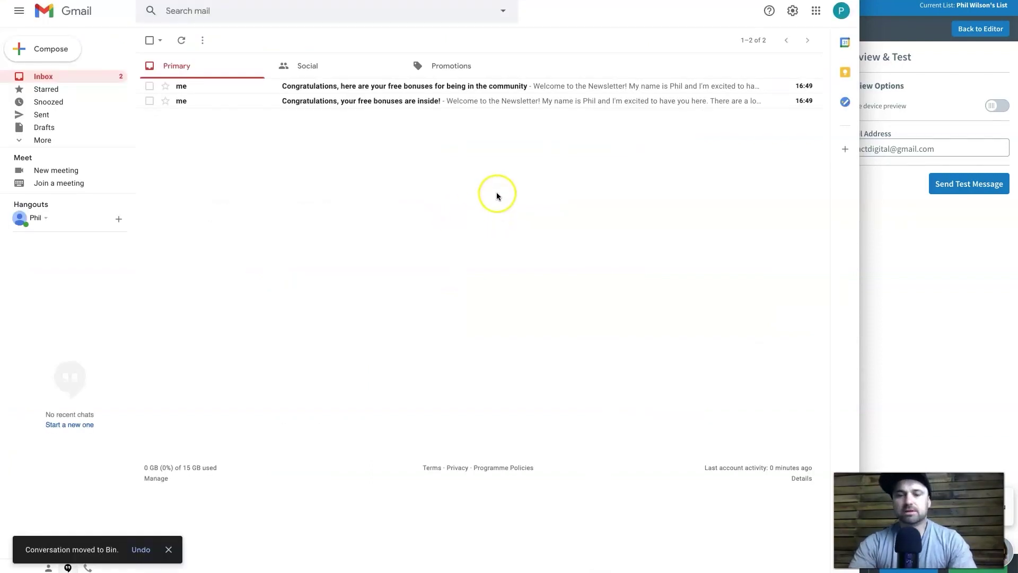
- In Gmail, open the AWeber test email "Congratulations, your free bonuses are inside!" and review its header, content and footer
{"action": "left_click", "coordinate": [330, 106]}
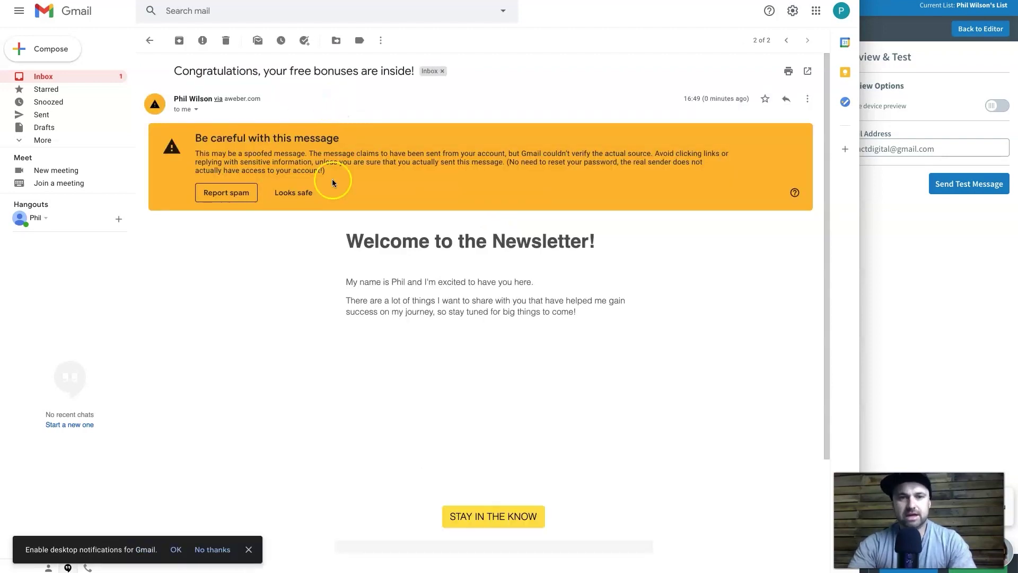
{"action": "scroll", "coordinate": [345, 299], "scroll_direction": "down", "scroll_amount": 3}
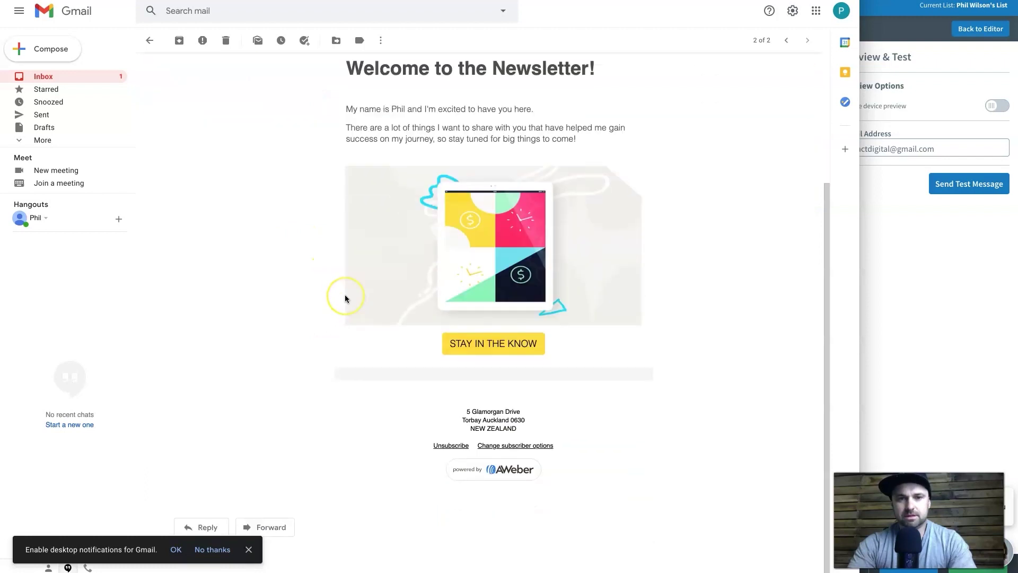
{"action": "scroll", "coordinate": [467, 420], "scroll_direction": "up", "scroll_amount": 3}
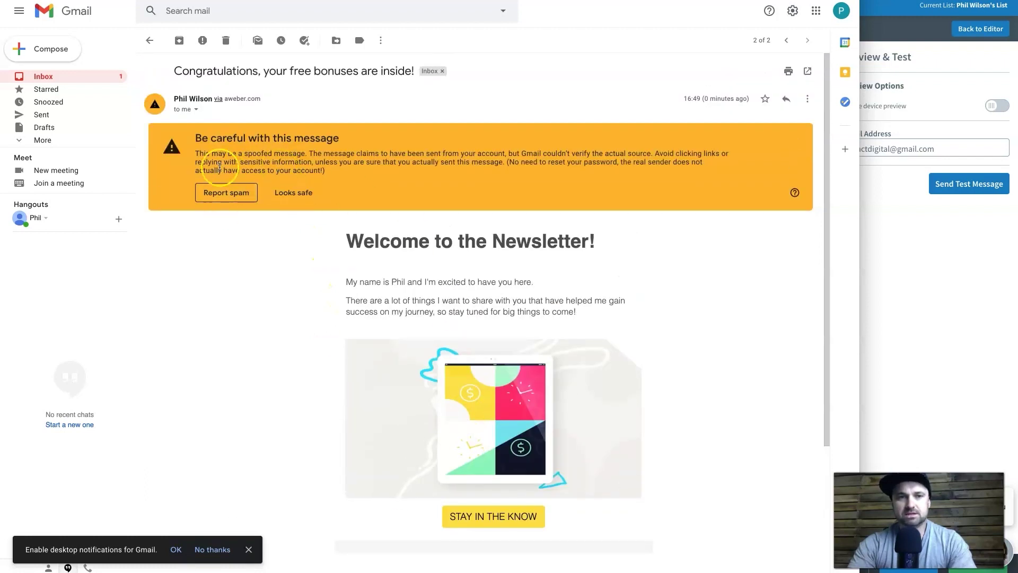
{"action": "scroll", "coordinate": [330, 240], "scroll_direction": "down", "scroll_amount": 3}
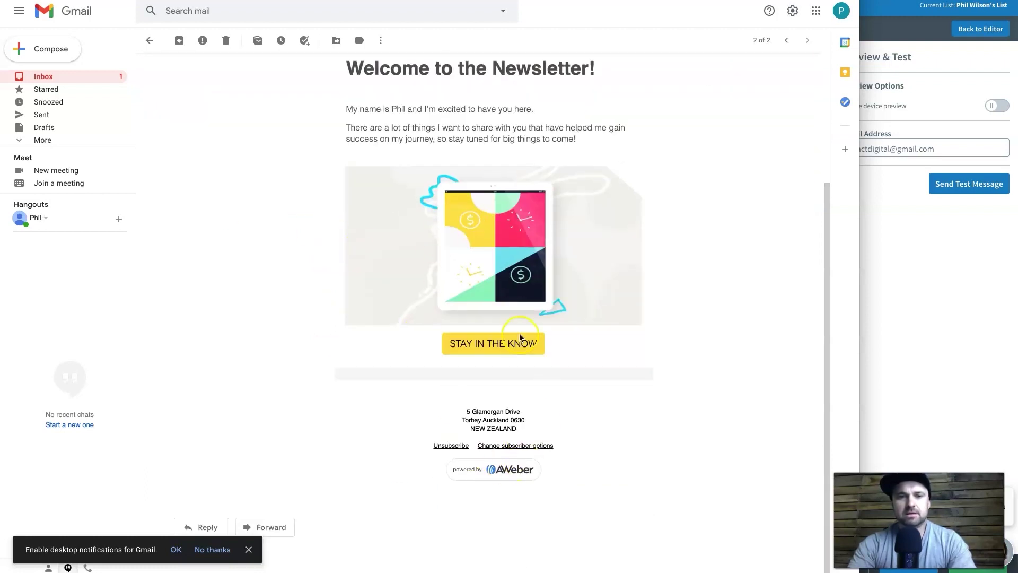
- Examine the AWeber test email's sender details, including the from address and mailing domain, and its footer
{"action": "scroll", "coordinate": [431, 238], "scroll_direction": "up", "scroll_amount": 3}
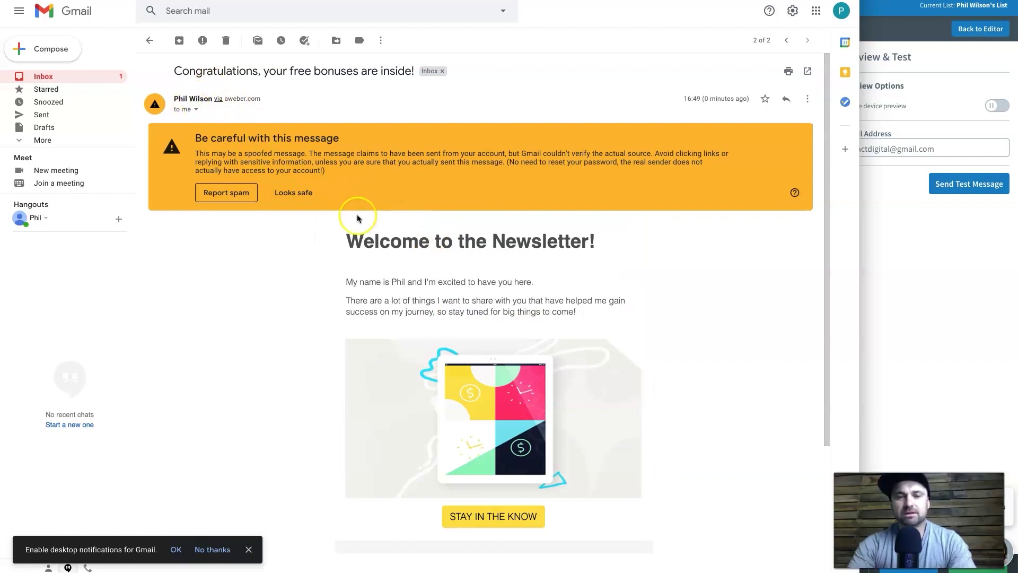
{"action": "left_click", "coordinate": [195, 109]}
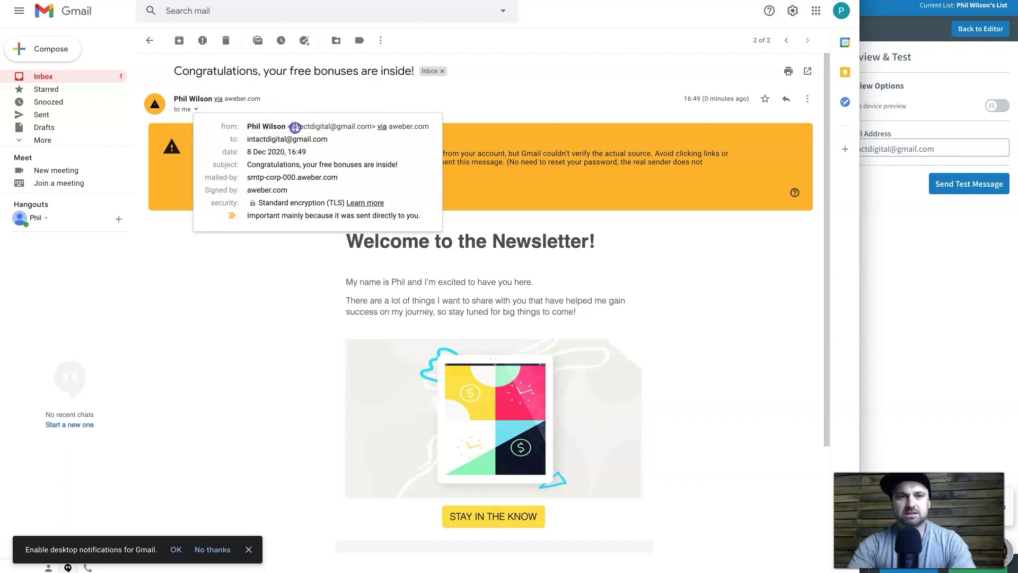
{"action": "left_click_drag", "start_coordinate": [291, 127], "coordinate": [367, 128]}
{"action": "left_click", "coordinate": [241, 263]}
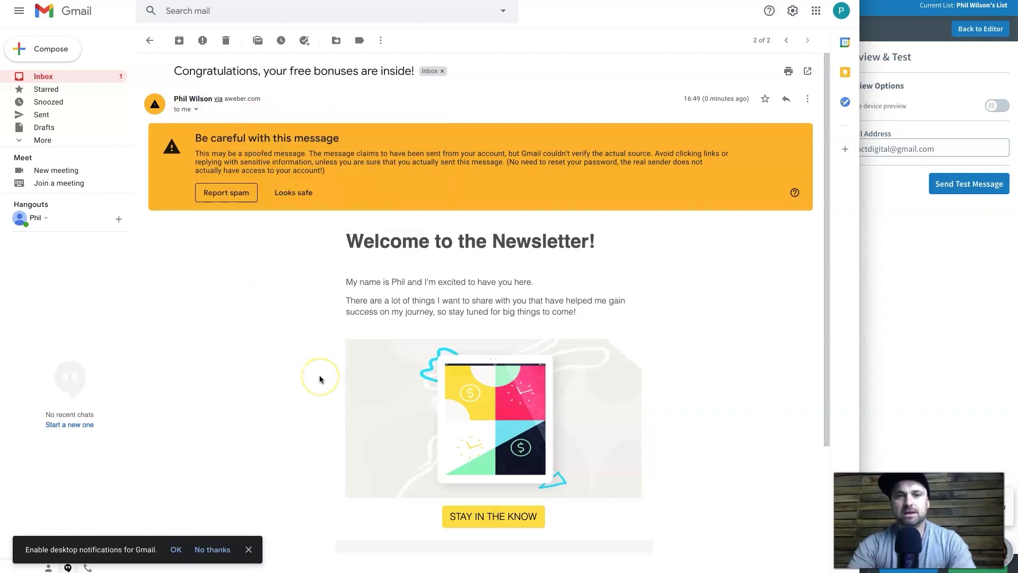
{"action": "scroll", "coordinate": [320, 377], "scroll_direction": "down", "scroll_amount": 3}
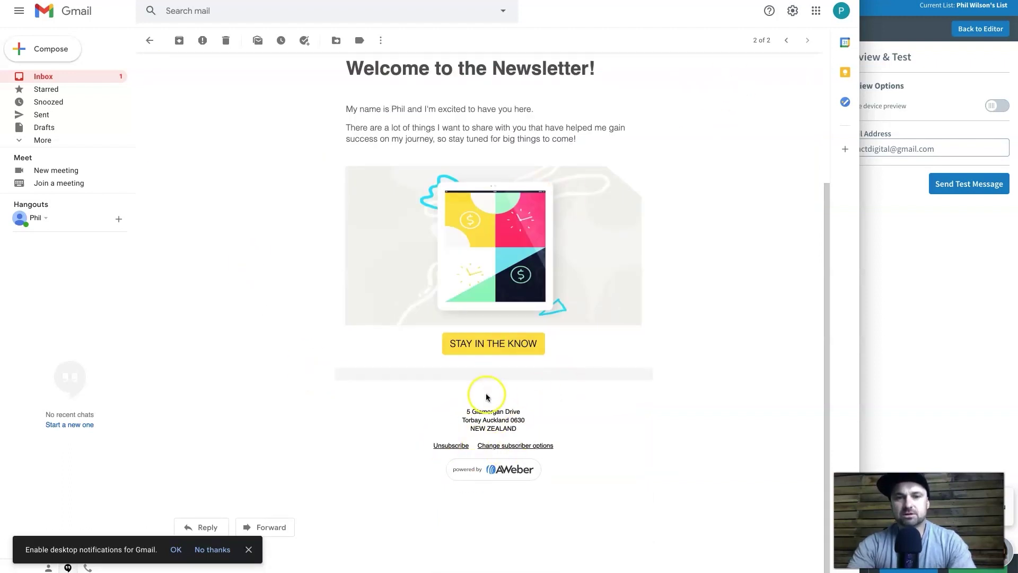
{"action": "scroll", "coordinate": [493, 466], "scroll_direction": "up", "scroll_amount": 3}
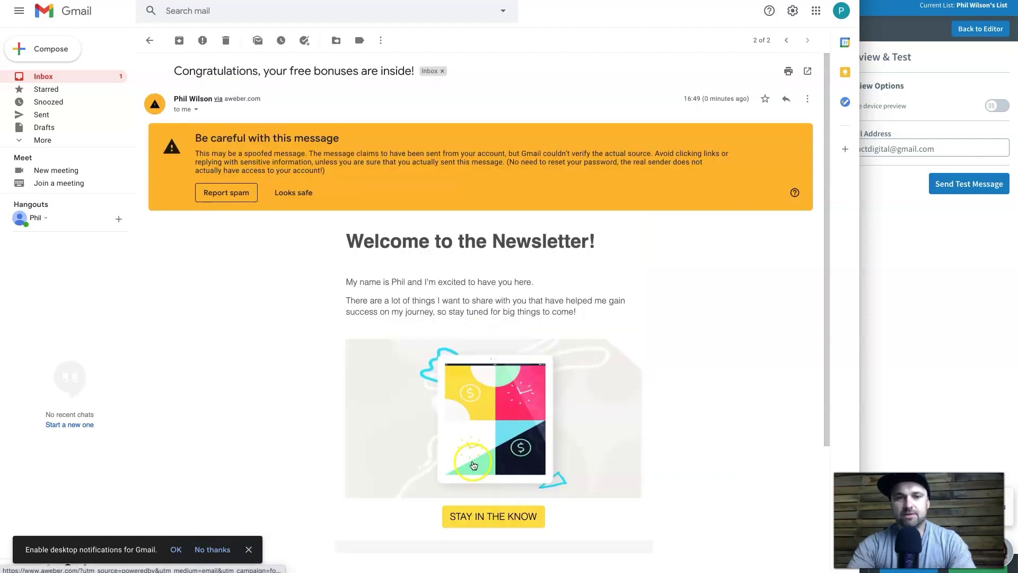
- Open the GetResponse test email "Congratulations, here are your free bonuses for being in the community" and review its header and content
{"action": "left_click", "coordinate": [150, 40]}
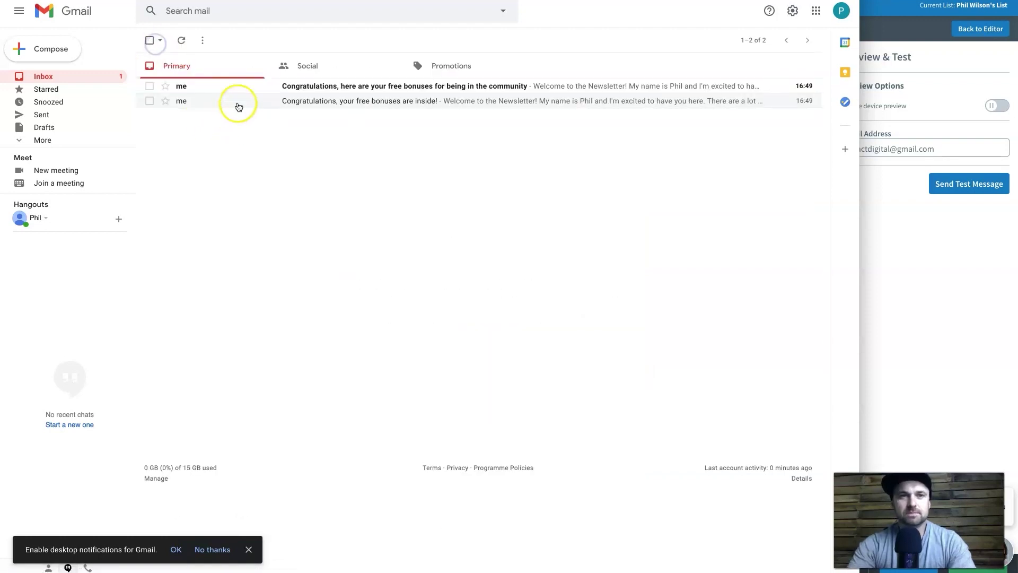
{"action": "left_click", "coordinate": [293, 86]}
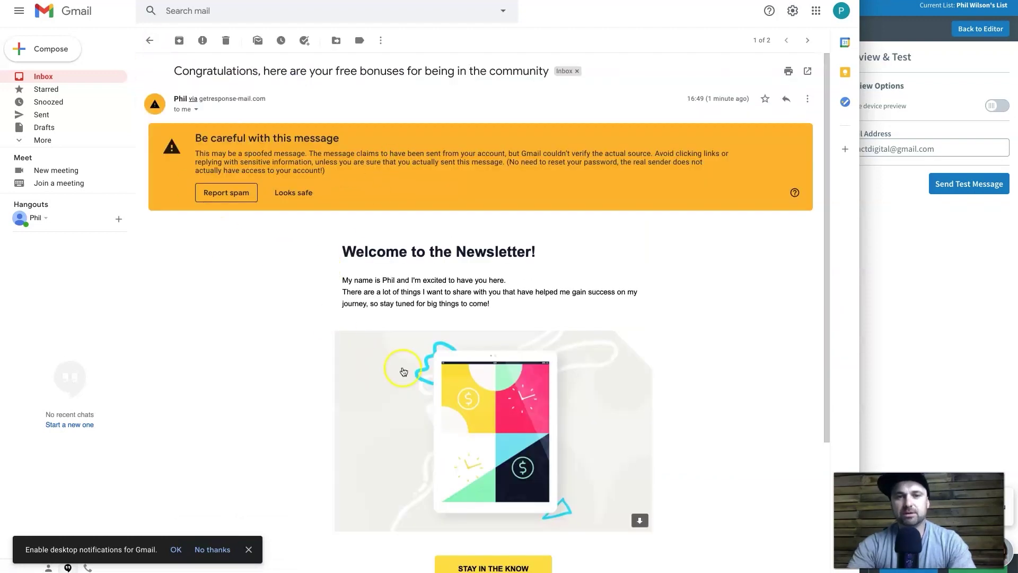
{"action": "scroll", "coordinate": [424, 344], "scroll_direction": "down", "scroll_amount": 3}
{"action": "scroll", "coordinate": [427, 366], "scroll_direction": "up", "scroll_amount": 3}
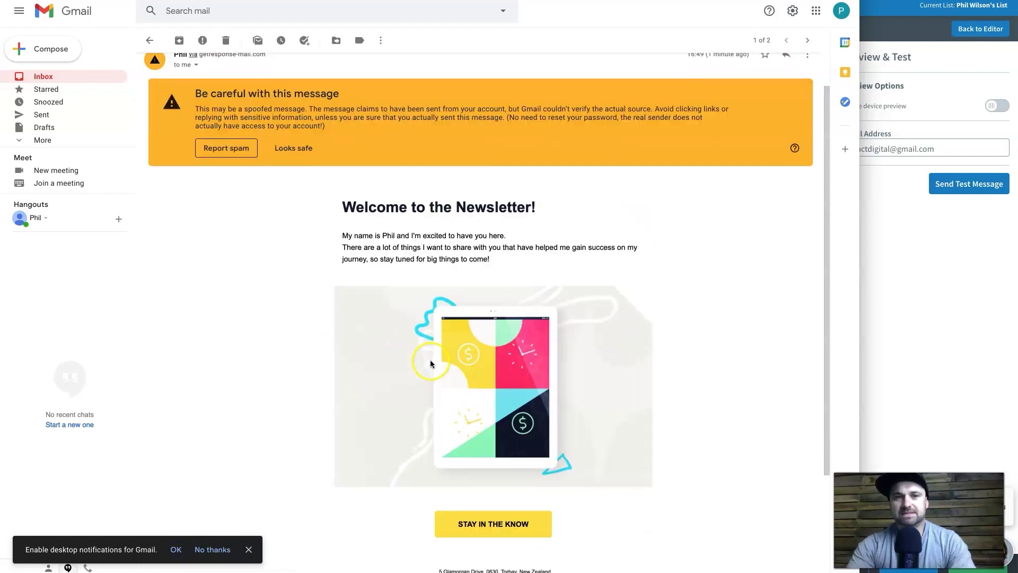
{"action": "scroll", "coordinate": [389, 387], "scroll_direction": "up", "scroll_amount": 1}
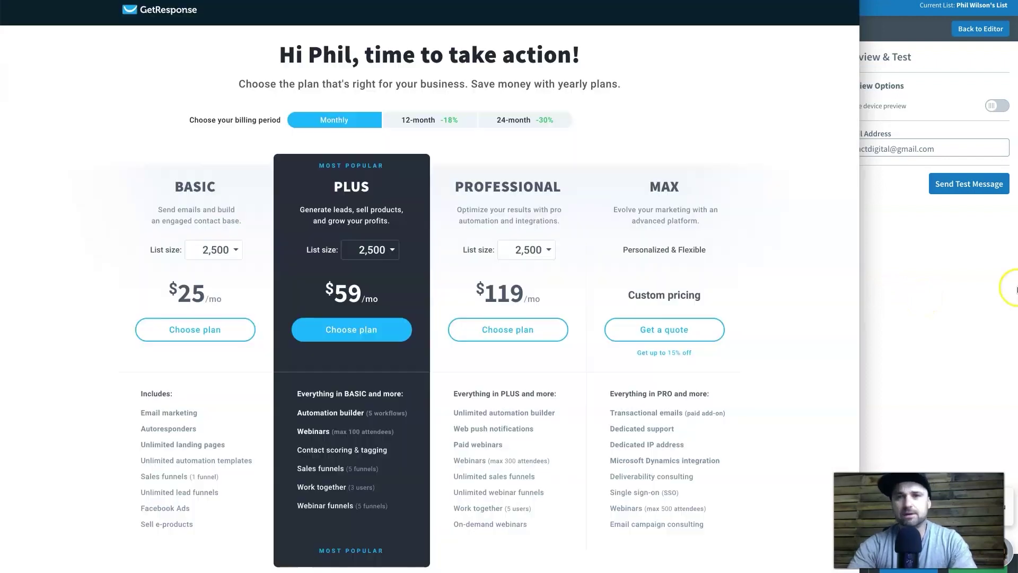
- Return to the GetResponse newsletter editor, save the newsletter as a draft and exit
{"action": "left_click", "coordinate": [934, 275]}
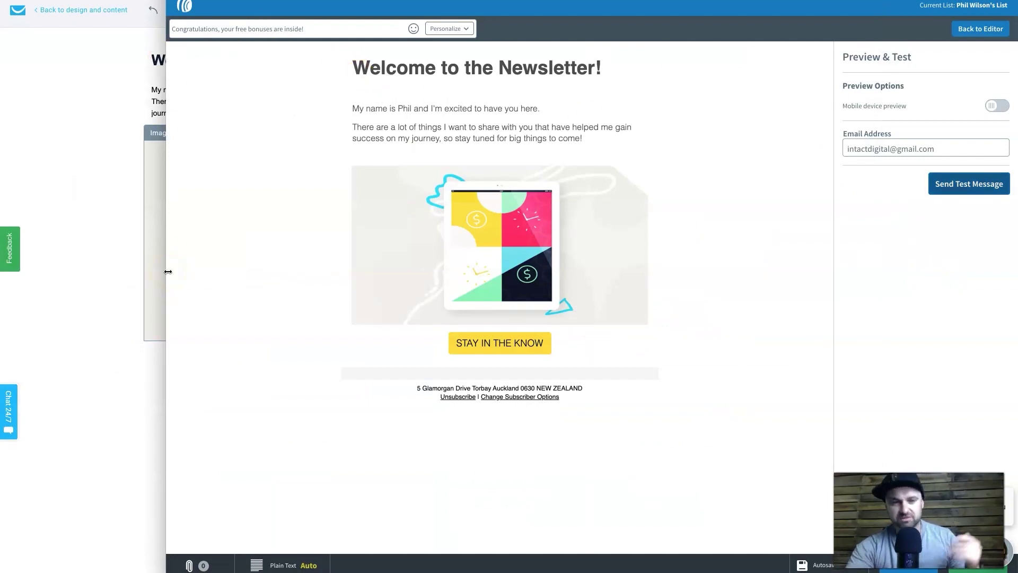
{"action": "left_click", "coordinate": [55, 240]}
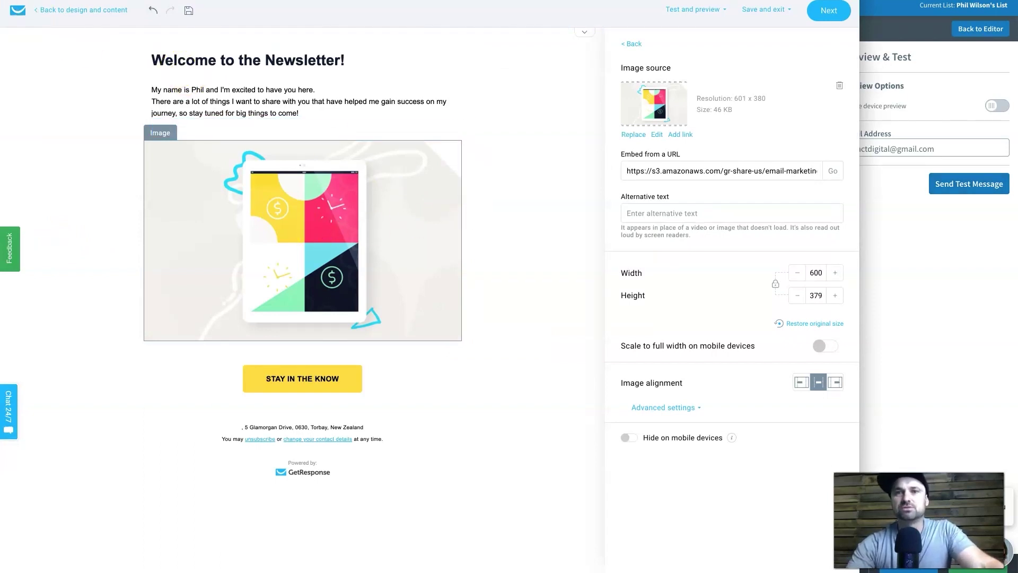
{"action": "left_click", "coordinate": [765, 10]}
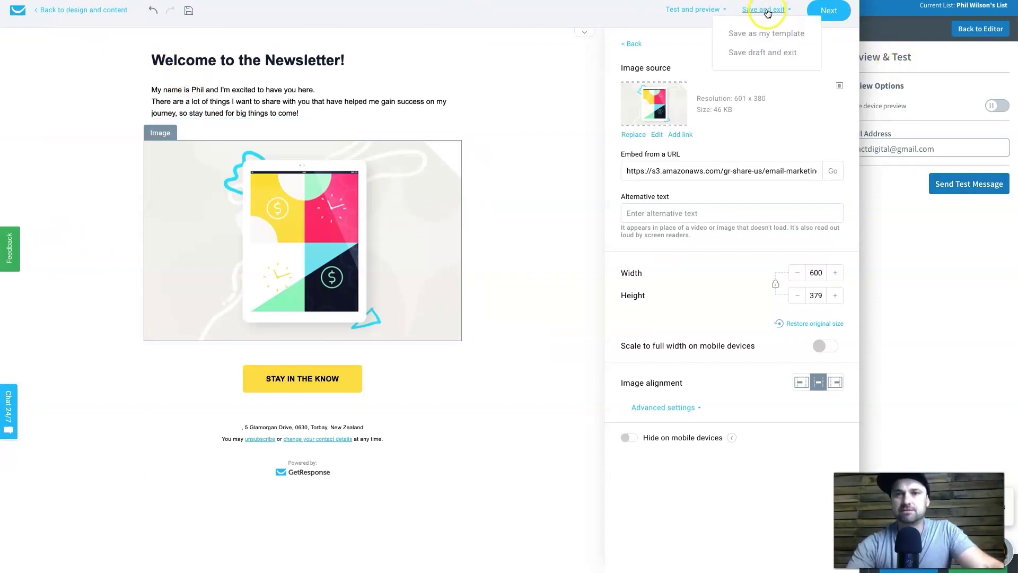
{"action": "left_click", "coordinate": [769, 53]}
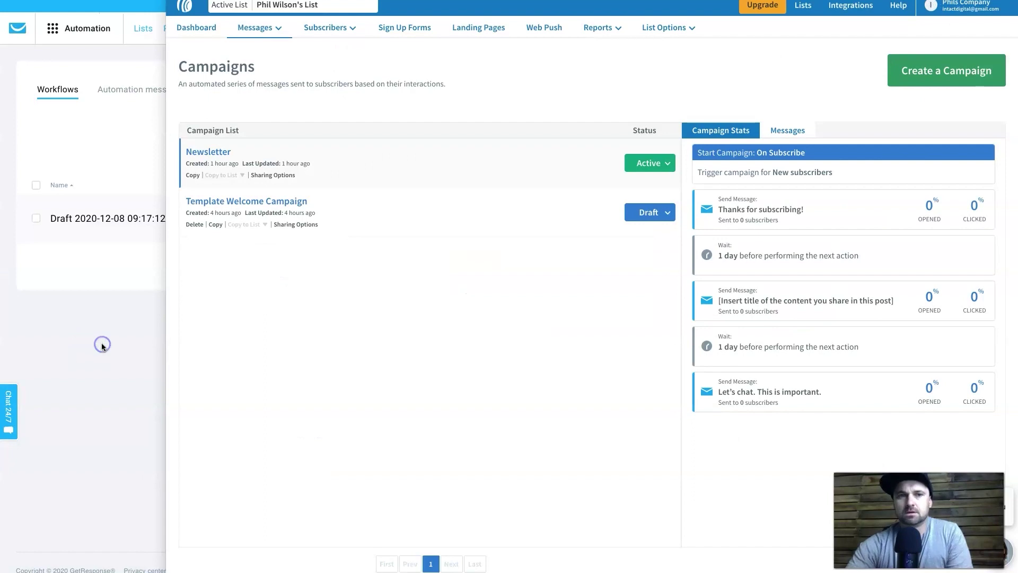
{"action": "left_click", "coordinate": [102, 344]}
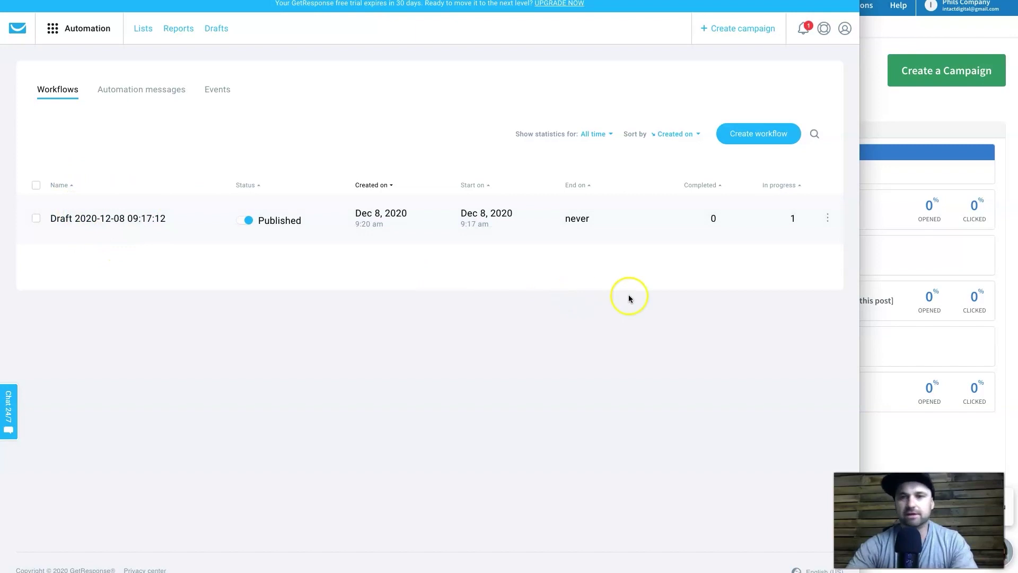
{"action": "left_click", "coordinate": [903, 427]}
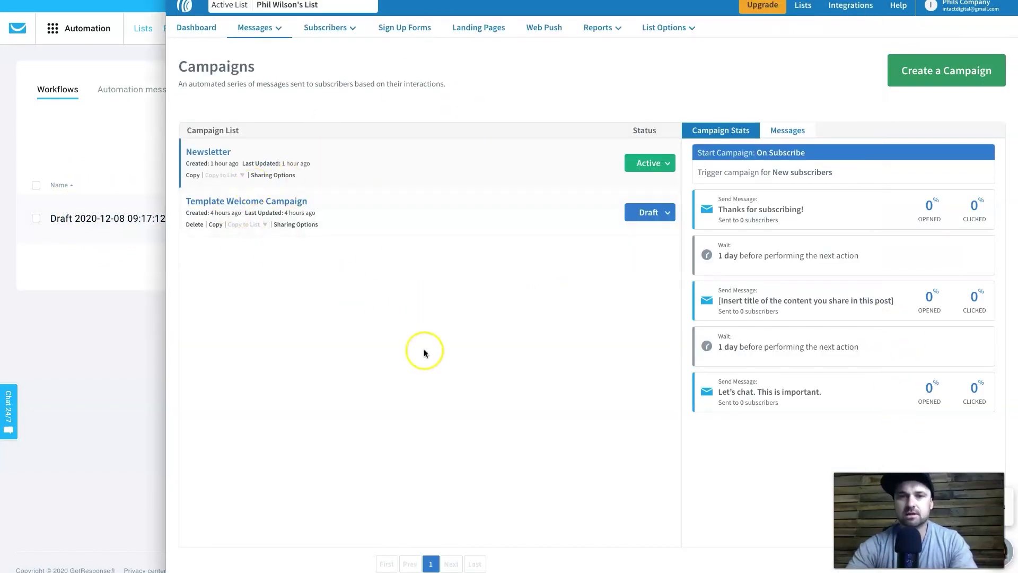
{"action": "left_click", "coordinate": [91, 312]}
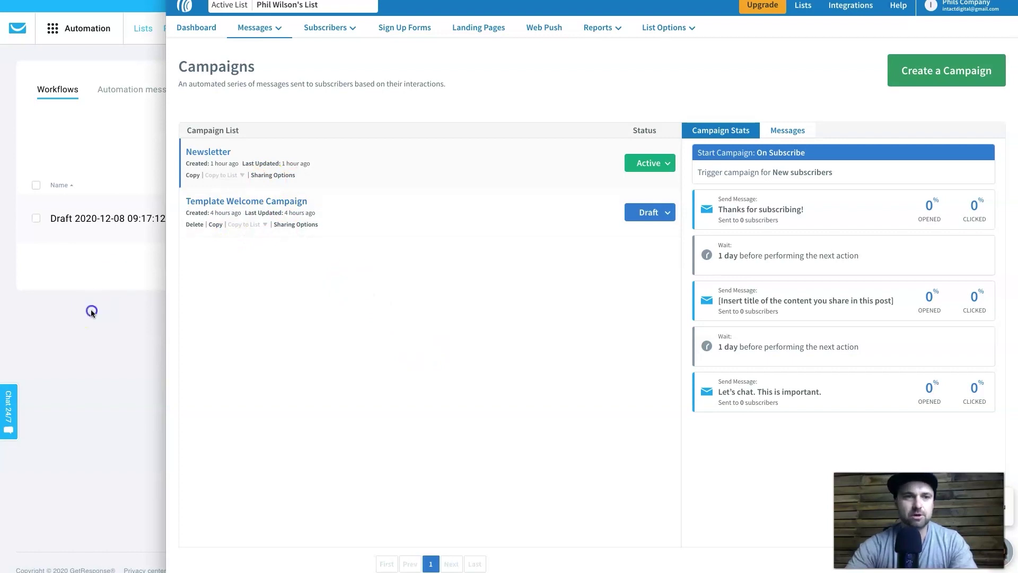
{"action": "left_click", "coordinate": [127, 219]}
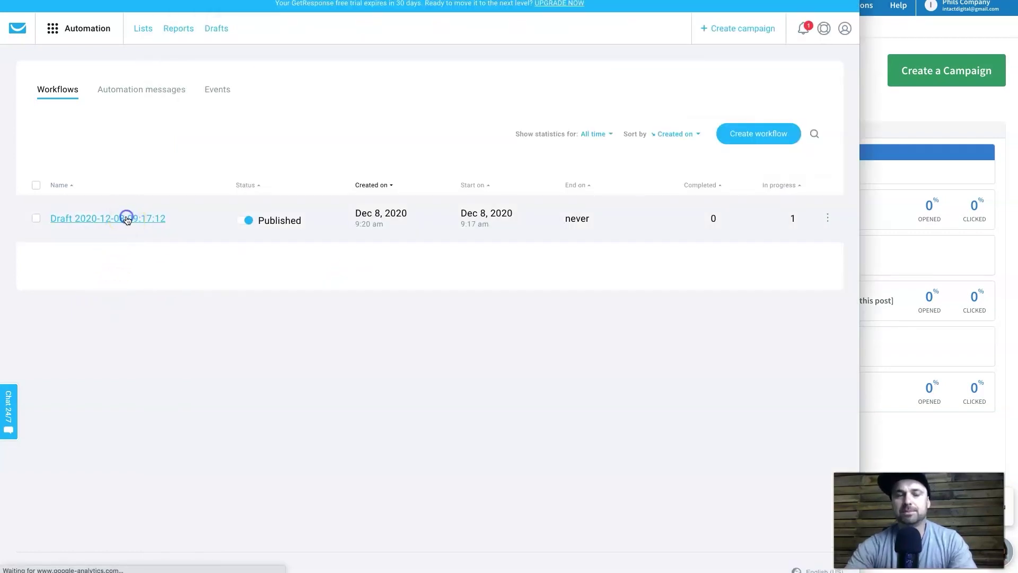
{"action": "left_click", "coordinate": [884, 424]}
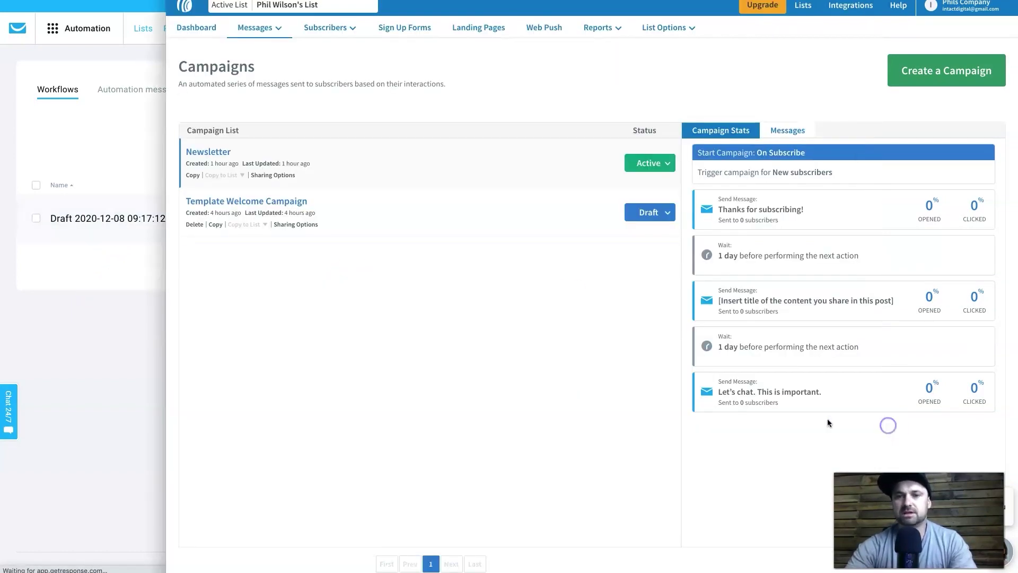
{"action": "left_click", "coordinate": [208, 154]}
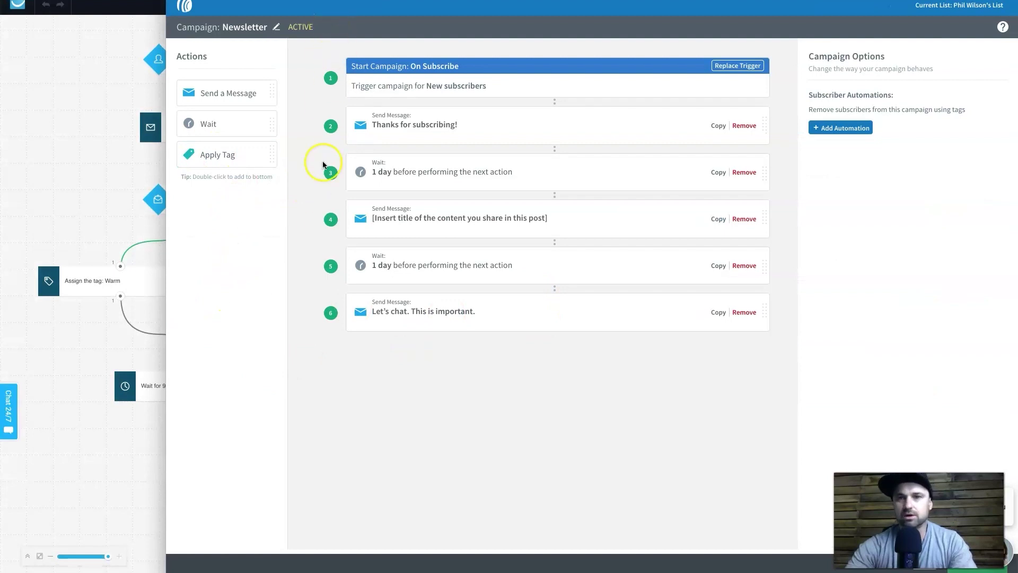
- In the GetResponse workflow, move the 99-day Wait element slightly up and the Cold tag element farther from the Warm one
{"action": "left_click", "coordinate": [75, 134]}
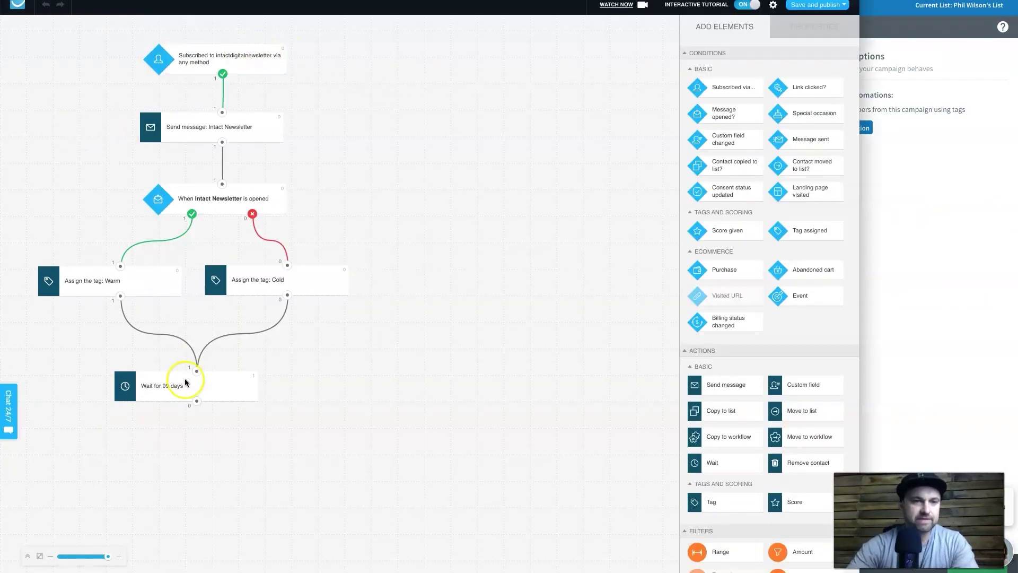
{"action": "left_click", "coordinate": [159, 388]}
{"action": "mouse_move", "coordinate": [164, 386]}
{"action": "left_mouse_down"}
{"action": "mouse_move", "coordinate": [527, 389]}
{"action": "mouse_move", "coordinate": [314, 543]}
{"action": "mouse_move", "coordinate": [136, 382]}
{"action": "mouse_move", "coordinate": [155, 370]}
{"action": "left_mouse_up"}
{"action": "left_click_drag", "start_coordinate": [261, 293], "coordinate": [283, 295]}
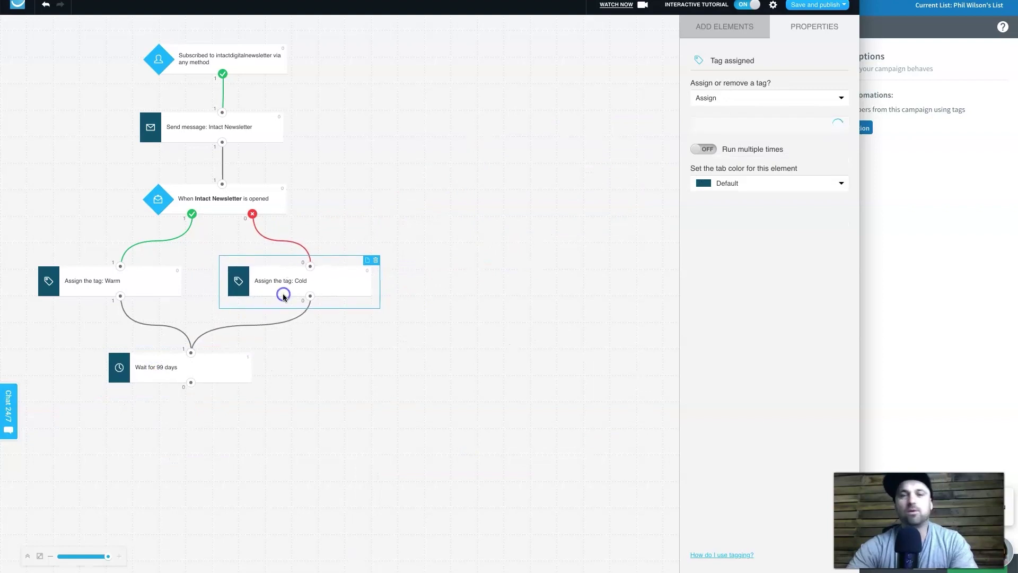
- Examine the GetResponse workflow canvas at different scales and its available conditions, actions and filters, comparing them with AWeber's campaign builder
{"action": "left_click_drag", "start_coordinate": [104, 560], "coordinate": [61, 556]}
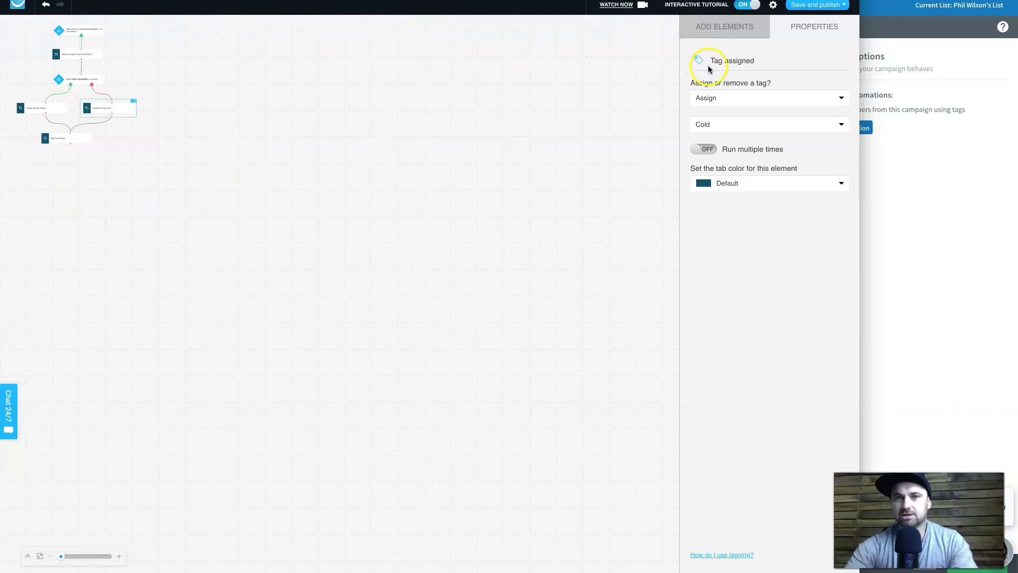
{"action": "left_click", "coordinate": [755, 26]}
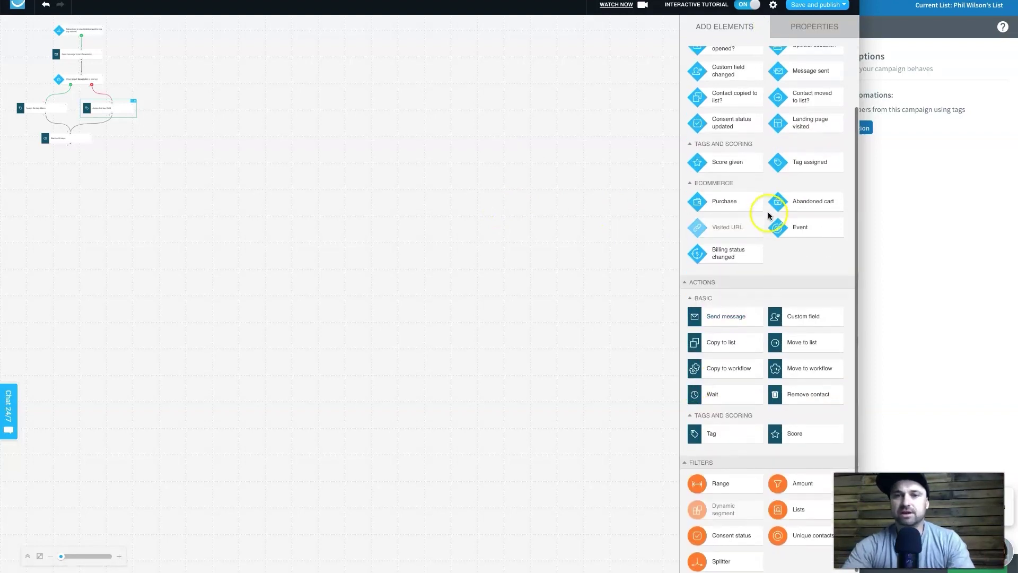
{"action": "scroll", "coordinate": [753, 218], "scroll_direction": "up", "scroll_amount": 2}
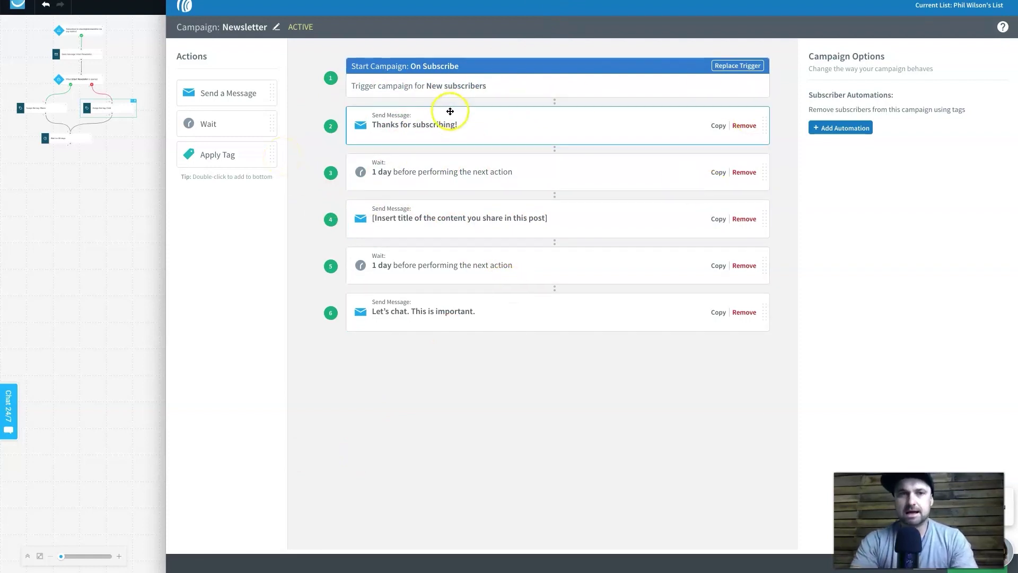
{"action": "left_click", "coordinate": [130, 180]}
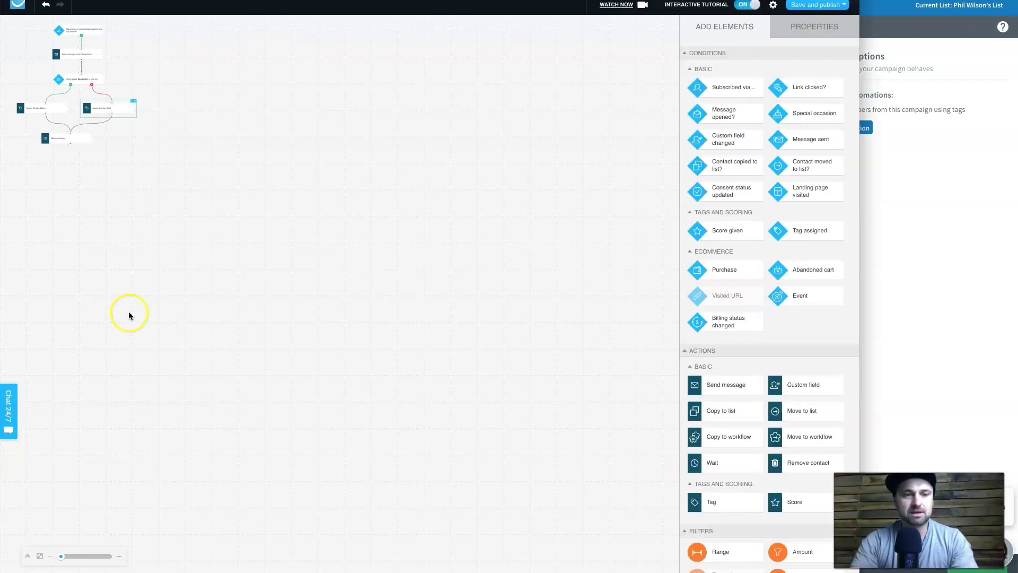
{"action": "left_click_drag", "start_coordinate": [65, 558], "coordinate": [164, 555]}
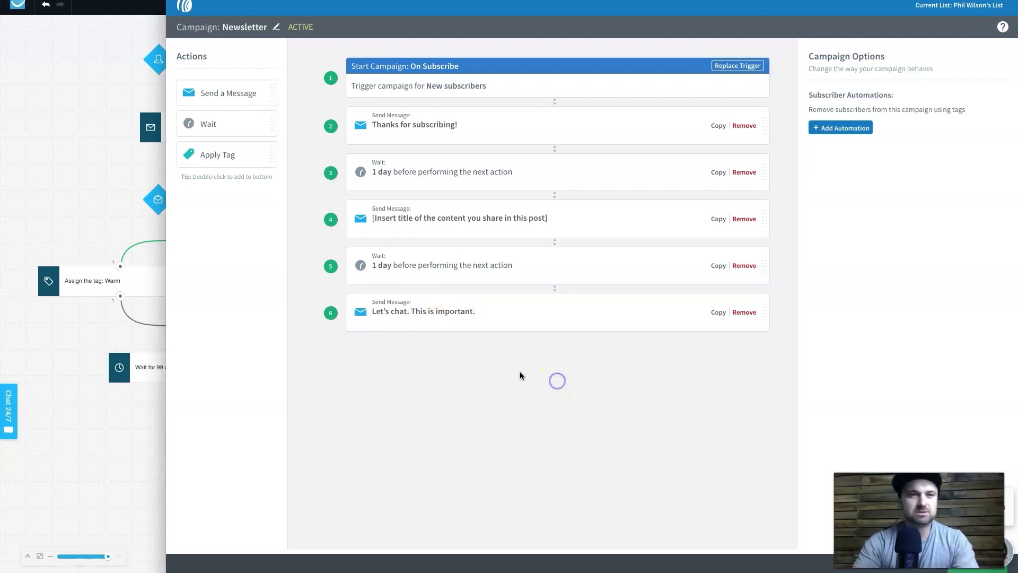
- In AWeber's Newsletter campaign, add an Apply Tag action after "[Insert title of the content you share in this post]" and open that message for editing
{"action": "left_click_drag", "start_coordinate": [234, 164], "coordinate": [400, 234]}
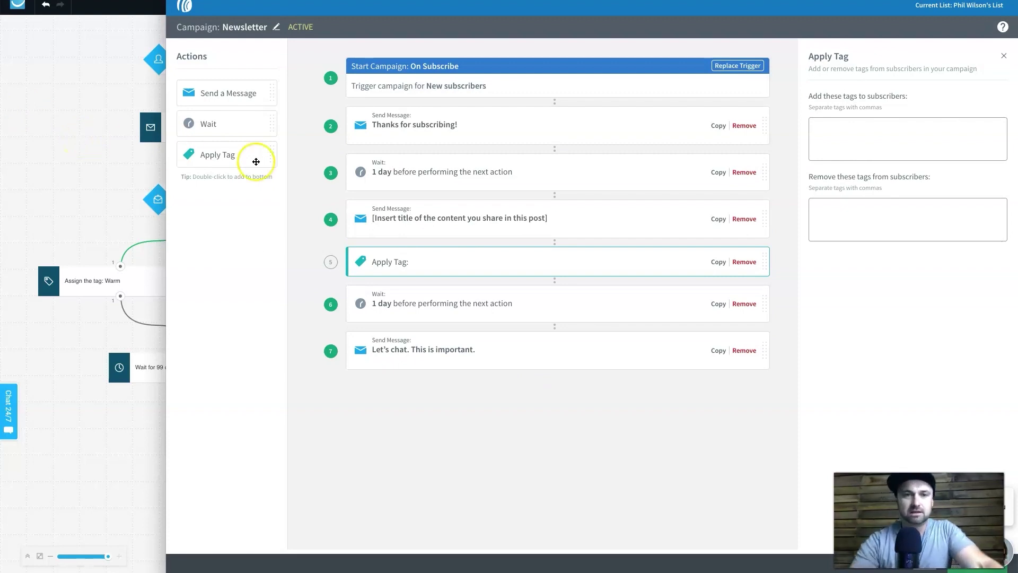
{"action": "left_click", "coordinate": [419, 208]}
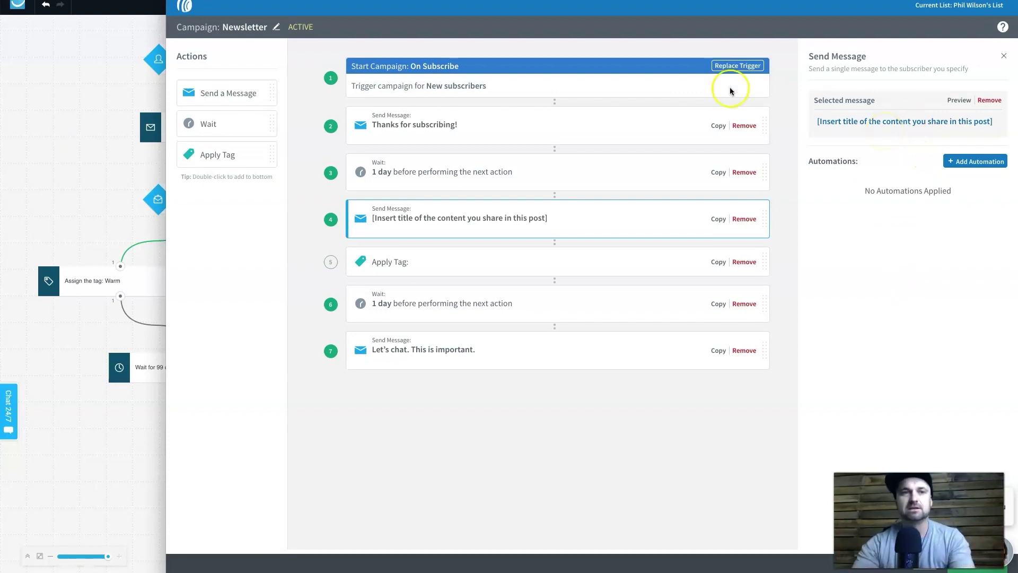
{"action": "left_click", "coordinate": [894, 125]}
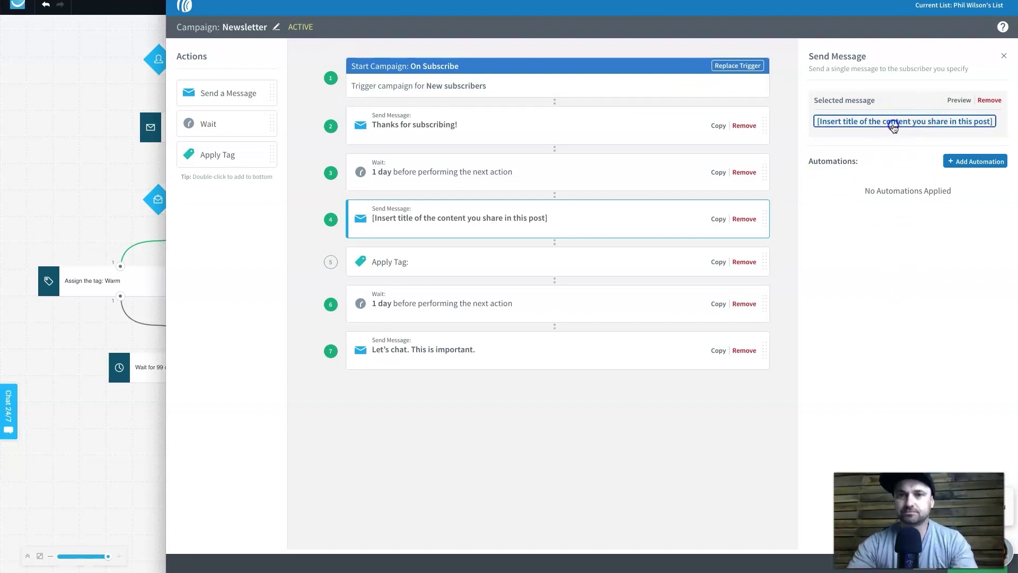
{"action": "left_click", "coordinate": [871, 123]}
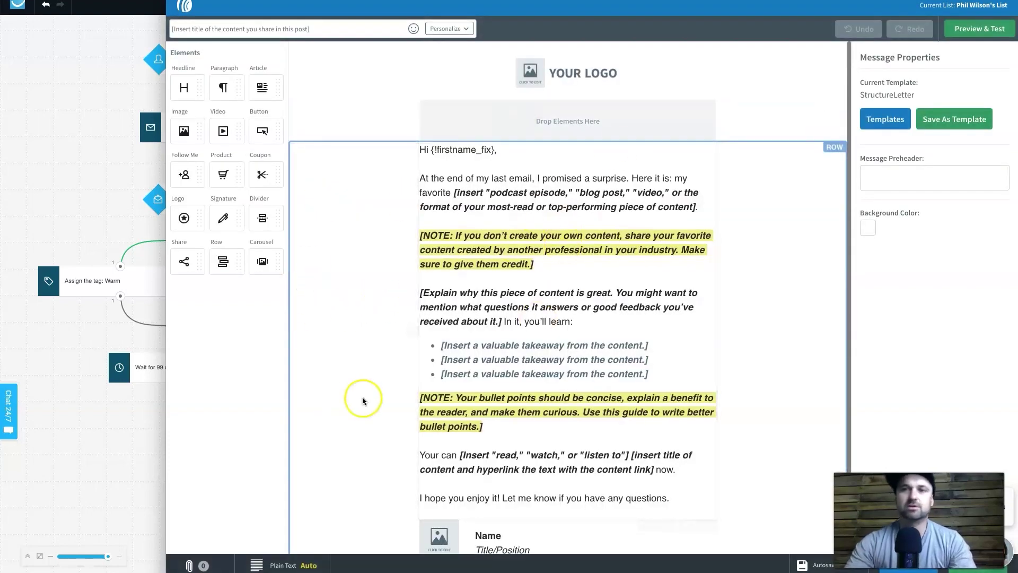
- In the GetResponse workflow, add a Send message element below the 99-day Wait element and connect the two
{"action": "left_click", "coordinate": [76, 241]}
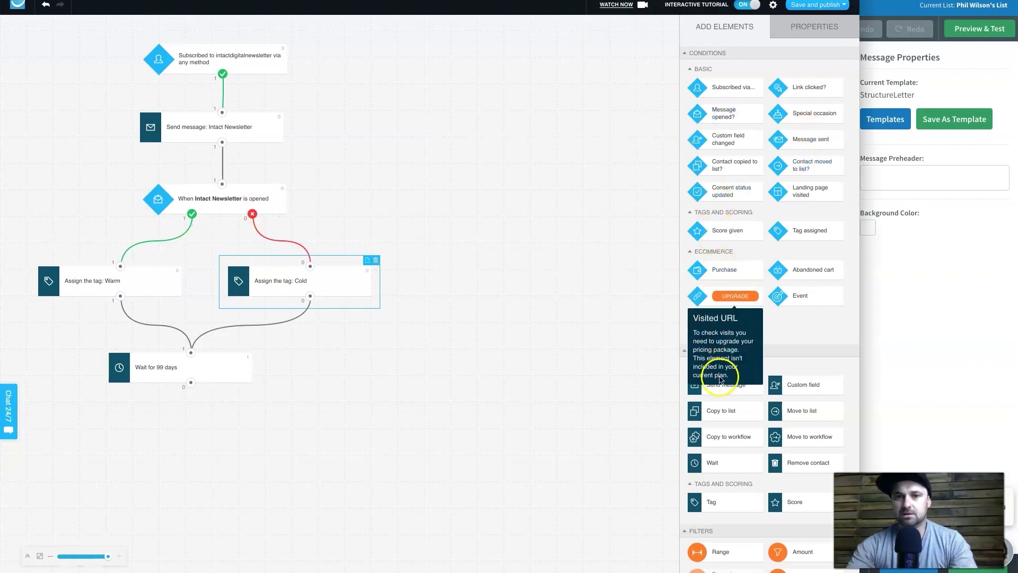
{"action": "left_click_drag", "start_coordinate": [447, 427], "coordinate": [198, 417]}
{"action": "left_click", "coordinate": [193, 391]}
{"action": "left_click", "coordinate": [211, 435]}
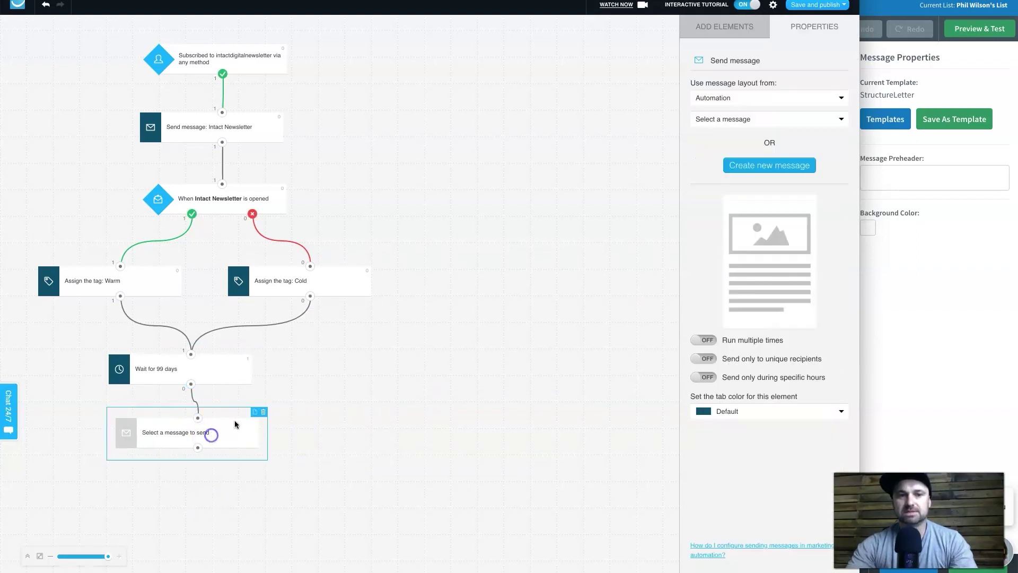
- Start a new automation message for the Send message element and review its general settings
{"action": "left_click", "coordinate": [796, 166]}
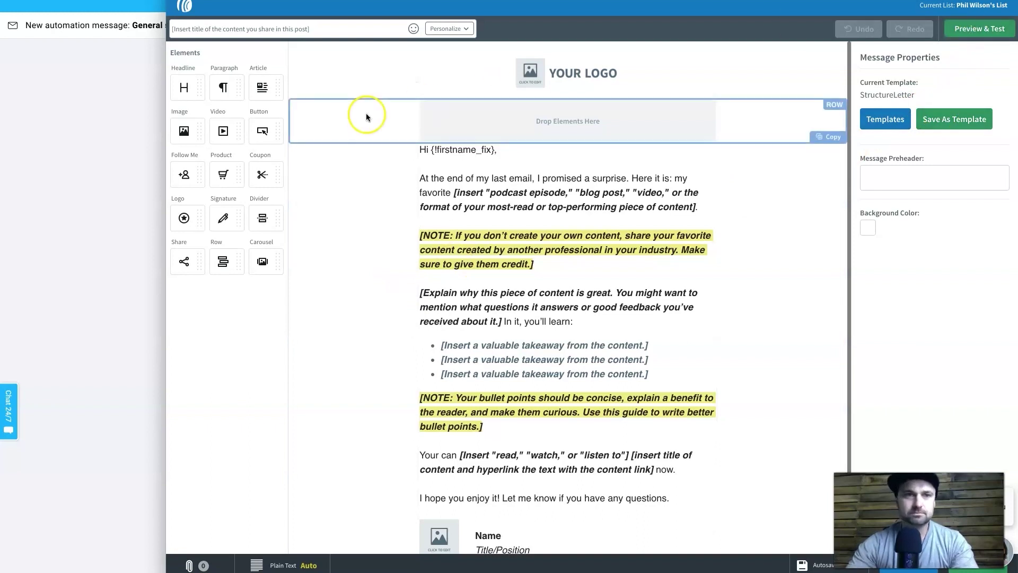
{"action": "left_click", "coordinate": [91, 59]}
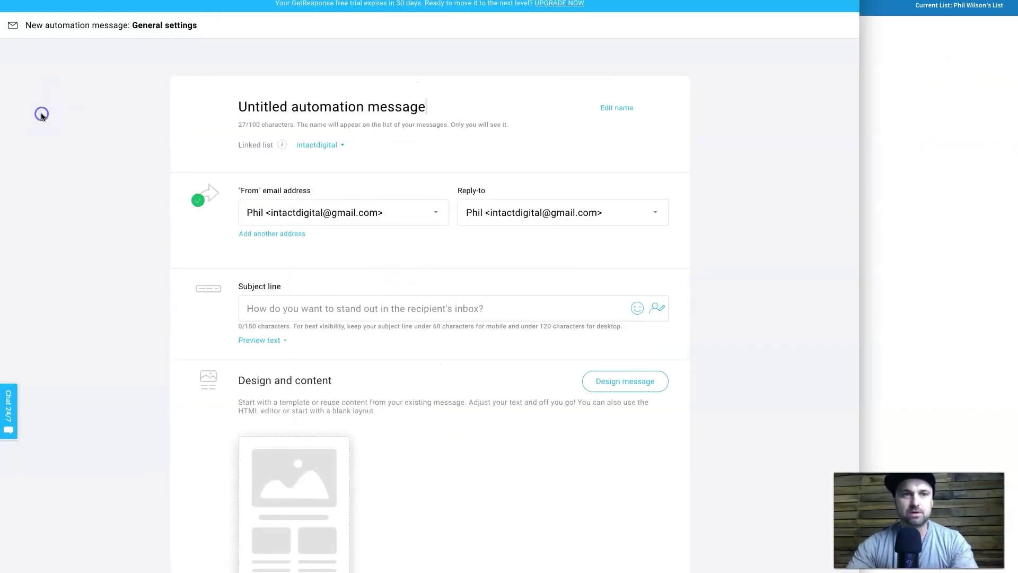
{"action": "scroll", "coordinate": [452, 177], "scroll_direction": "down", "scroll_amount": 4}
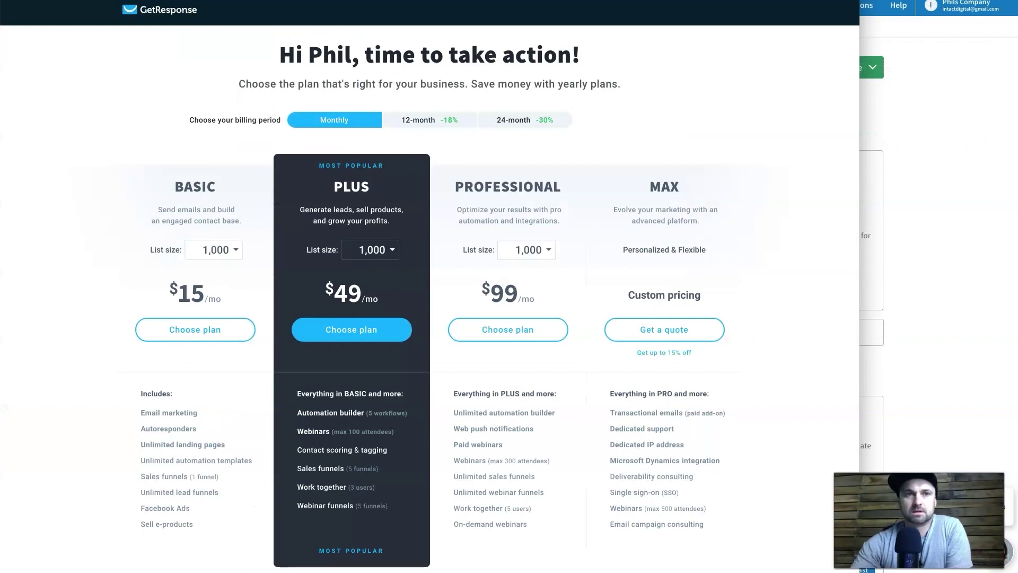
- Leave the GetResponse pricing page for its dashboard and compare its full list of tools with the Reports, List Options and Messages sections in AWeber
{"action": "left_click", "coordinate": [132, 30]}
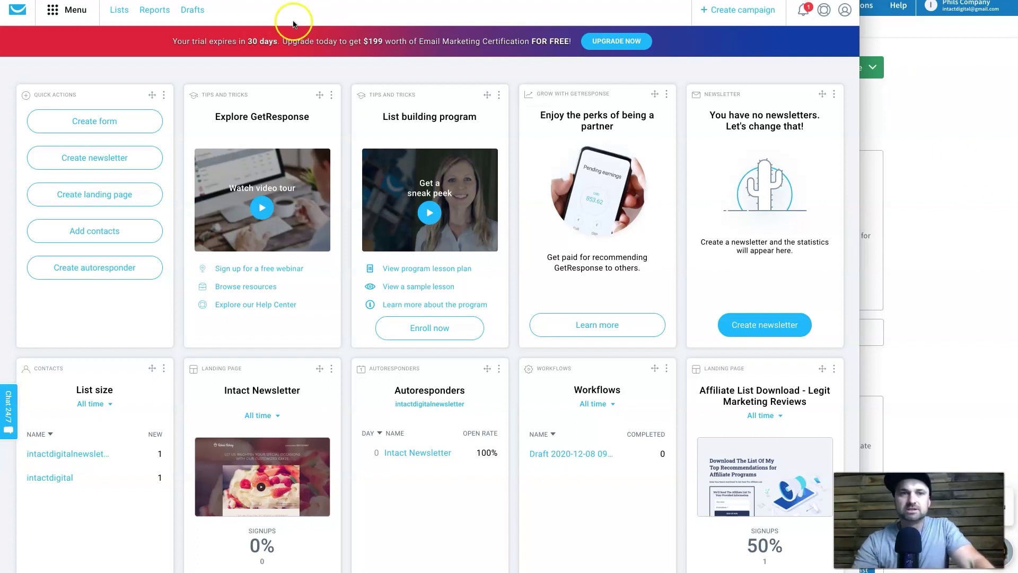
{"action": "left_click", "coordinate": [55, 16]}
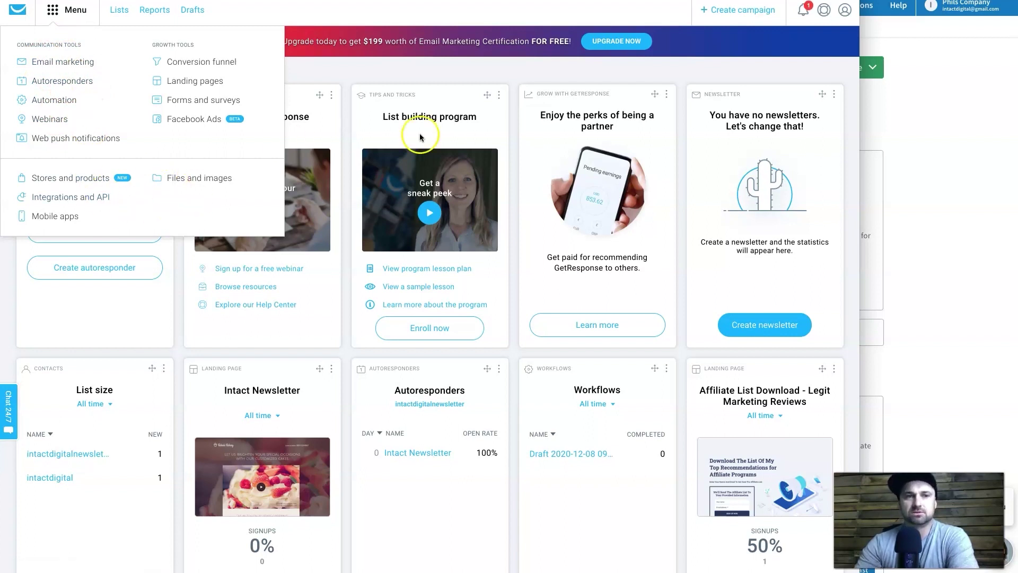
{"action": "left_click", "coordinate": [920, 176]}
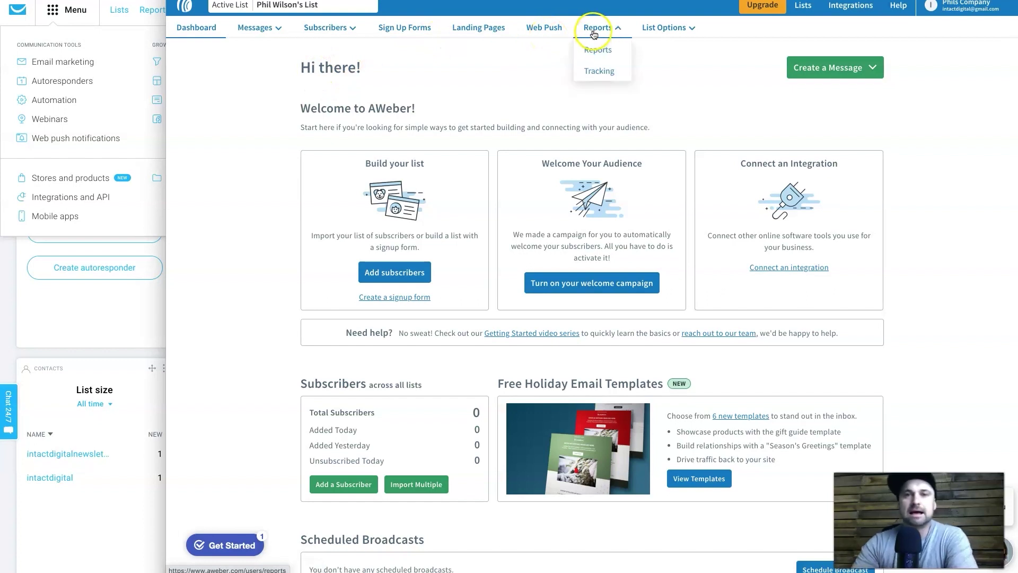
{"action": "left_click", "coordinate": [657, 30]}
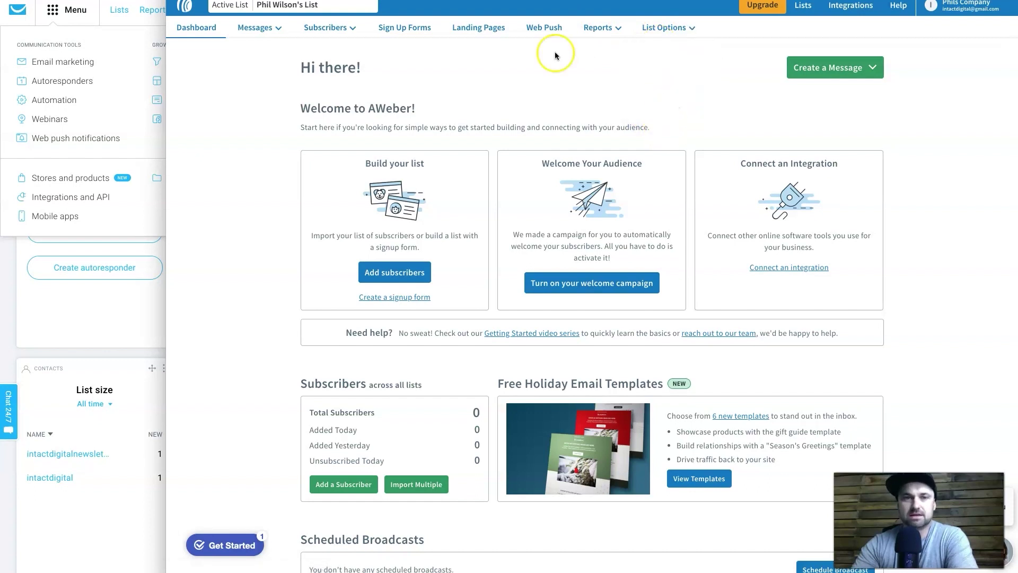
{"action": "mouse_move", "coordinate": [314, 34]}
{"action": "mouse_move", "coordinate": [255, 29]}
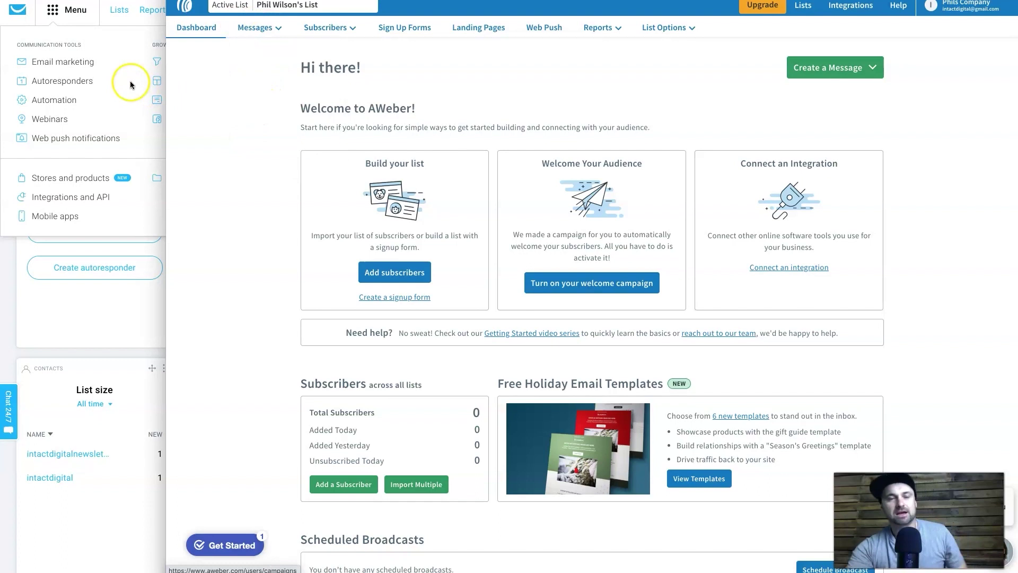
{"action": "left_click", "coordinate": [126, 220]}
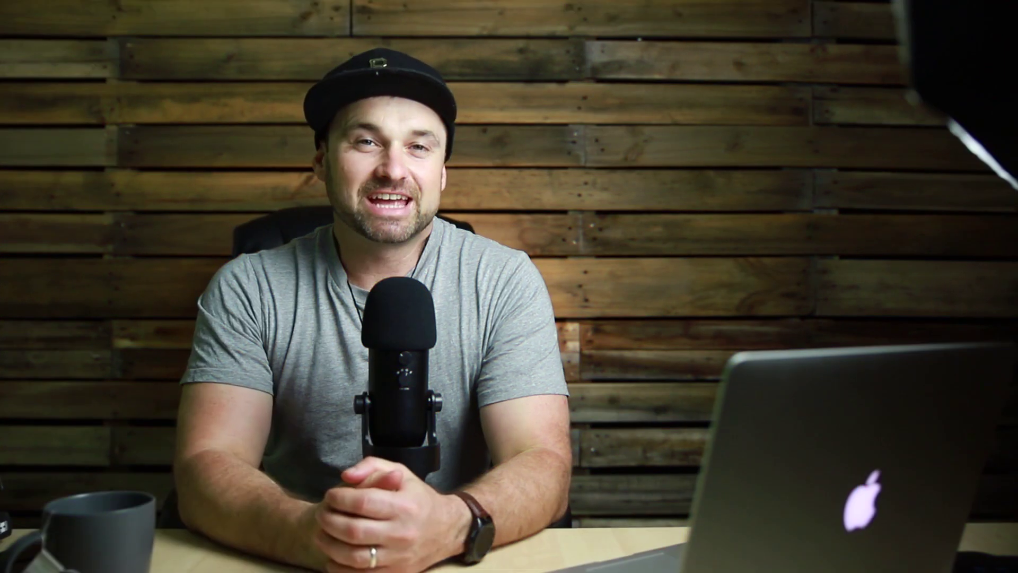